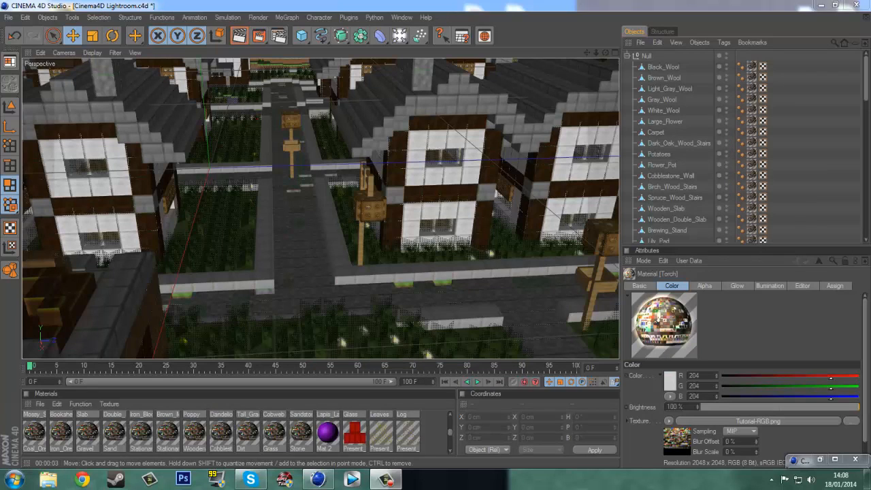
# Raise the Null group that holds the whole village map by about 71 cm along its vertical axis
pyautogui.moveTo(596, 53); pyautogui.dragTo(654, 14)
pyautogui.moveTo(605, 52); pyautogui.dragTo(642, 66)
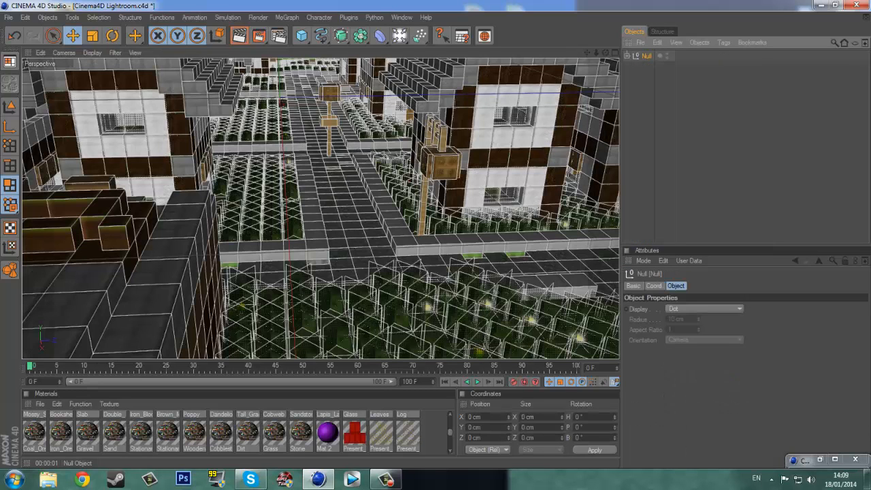
pyautogui.moveTo(605, 52); pyautogui.dragTo(494, 34)
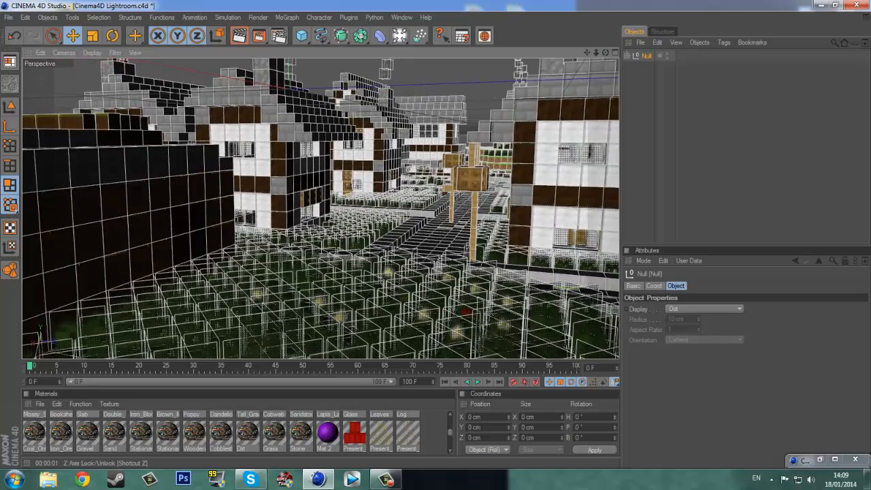
pyautogui.scroll(-10, 320, 208)
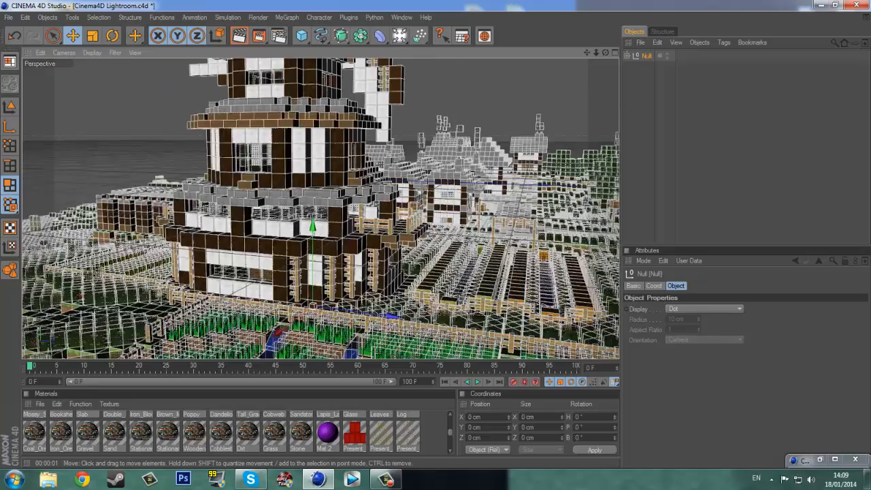
pyautogui.scroll(-4, 315, 208)
pyautogui.moveTo(314, 204); pyautogui.dragTo(314, 170)
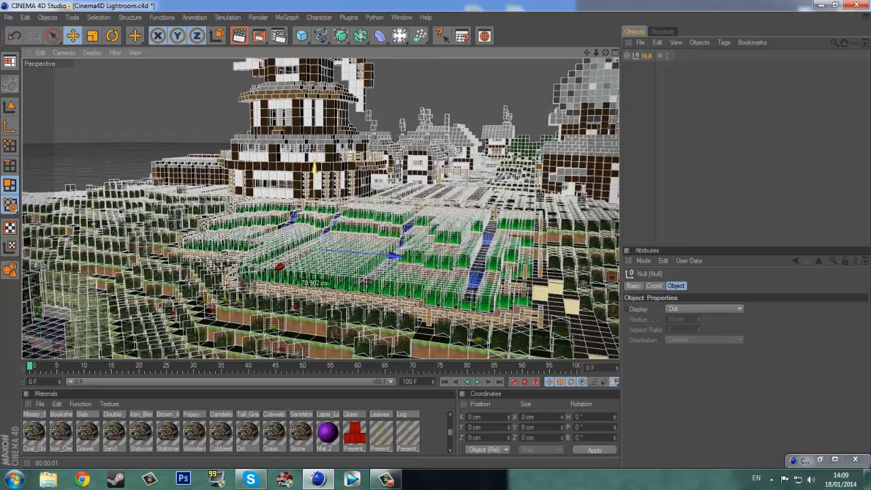
pyautogui.scroll(15, 315, 204)
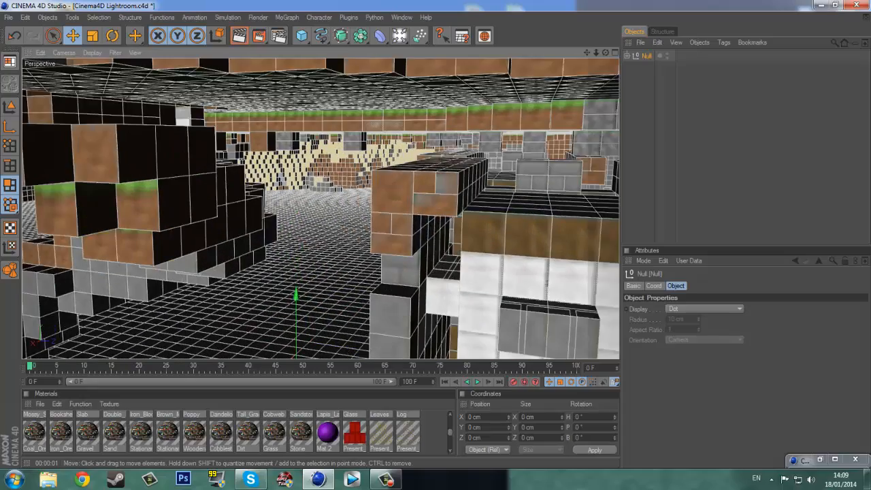
pyautogui.scroll(-2, 321, 208)
pyautogui.moveTo(587, 53); pyautogui.dragTo(626, 209)
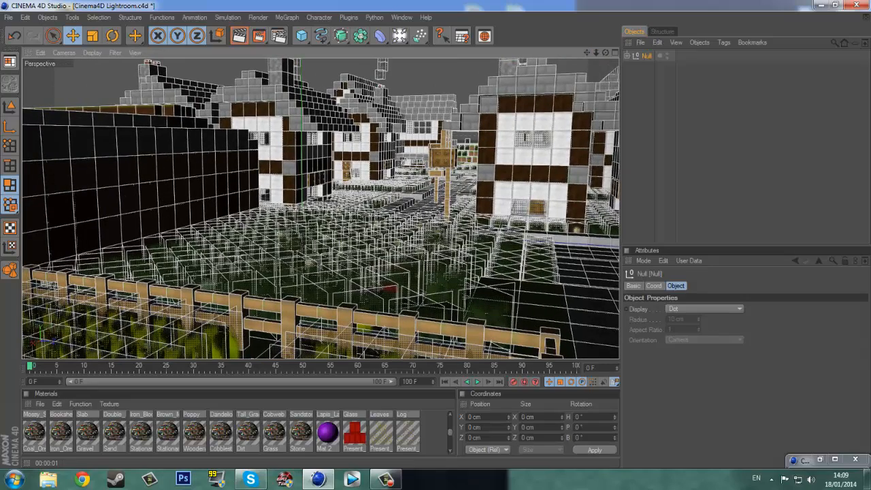
# Show all four views and lower the map's Null group by about 8.5 cm in the Front view
pyautogui.press('F5')
pyautogui.scroll(5, 170, 130)
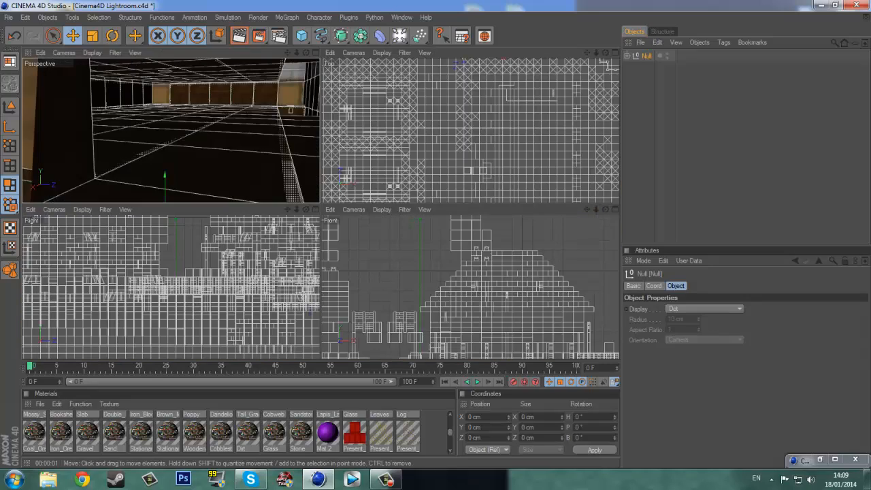
pyautogui.scroll(-4, 170, 129)
pyautogui.scroll(-2, 170, 130)
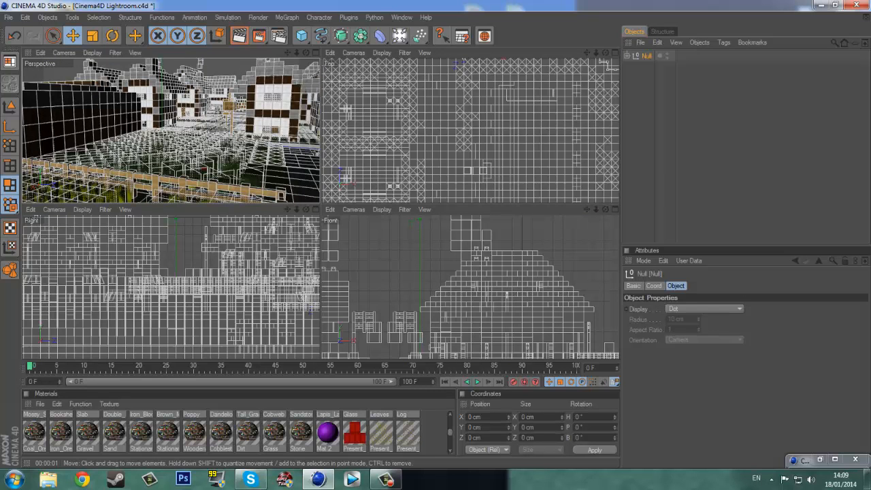
pyautogui.scroll(5, 470, 286)
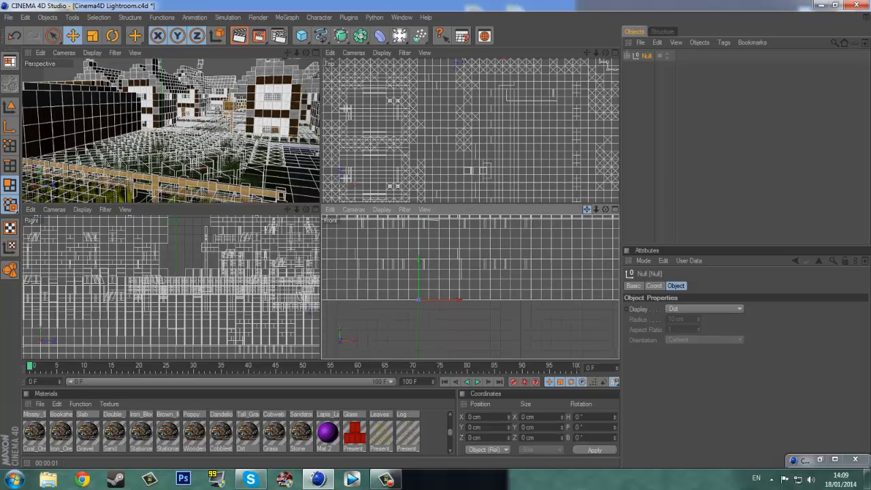
pyautogui.moveTo(419, 280)
pyautogui.mouseDown()
pyautogui.moveTo(419, 298)
pyautogui.moveTo(418, 289)
pyautogui.mouseUp()
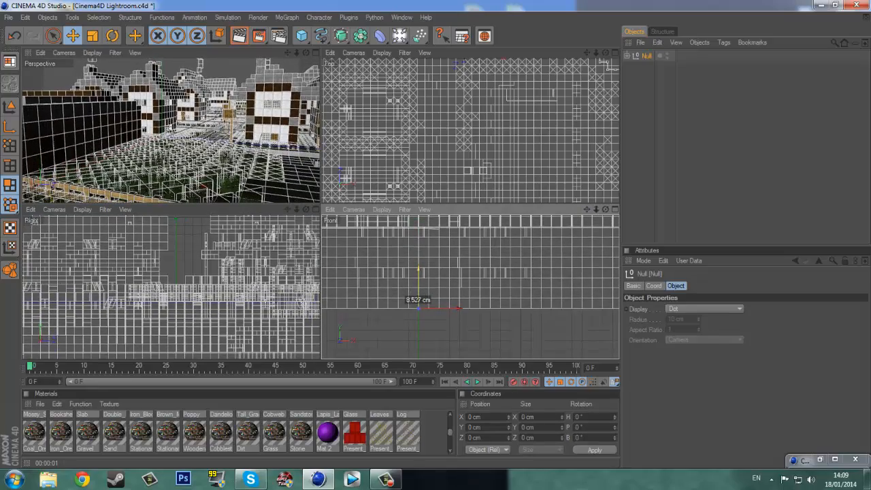
# Shift the map's Null group along positive X in the Front view and raise it slightly, bringing the street towards the world origin
pyautogui.scroll(8, 171, 130)
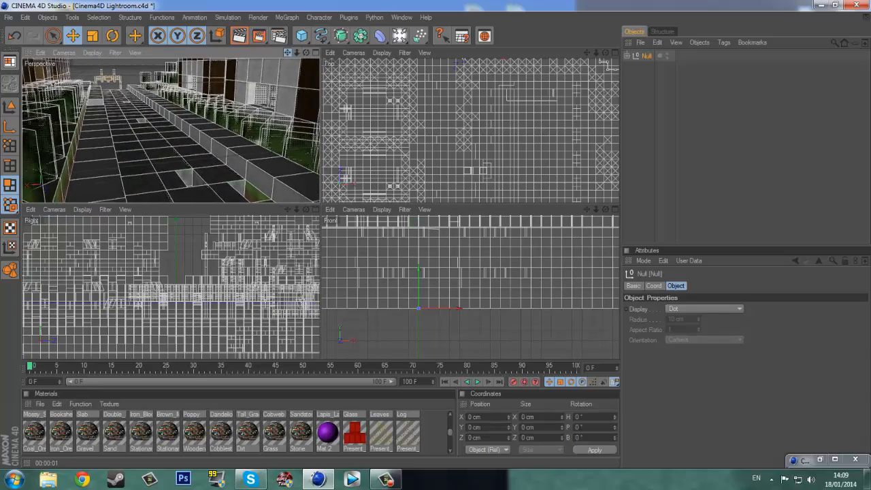
pyautogui.keyDown('alt'); pyautogui.moveTo(170, 130); pyautogui.dragTo(177, 157, button='middle'); pyautogui.keyUp('alt')
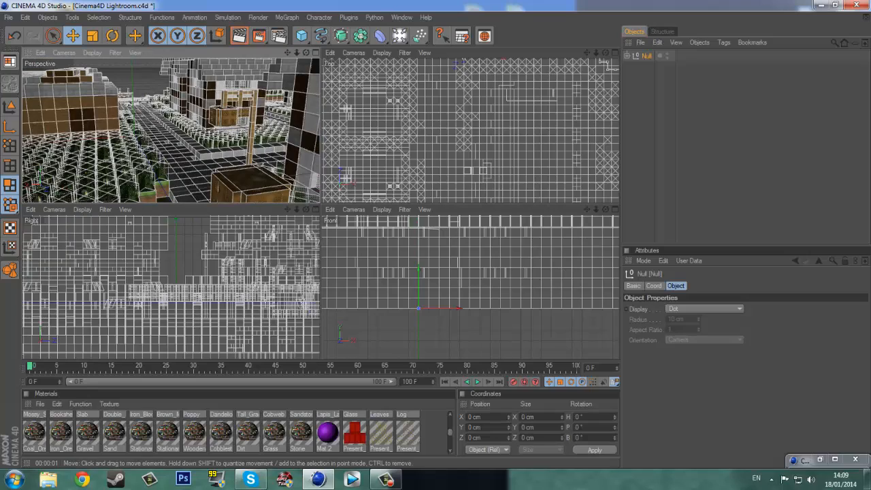
pyautogui.moveTo(458, 309); pyautogui.dragTo(481, 308)
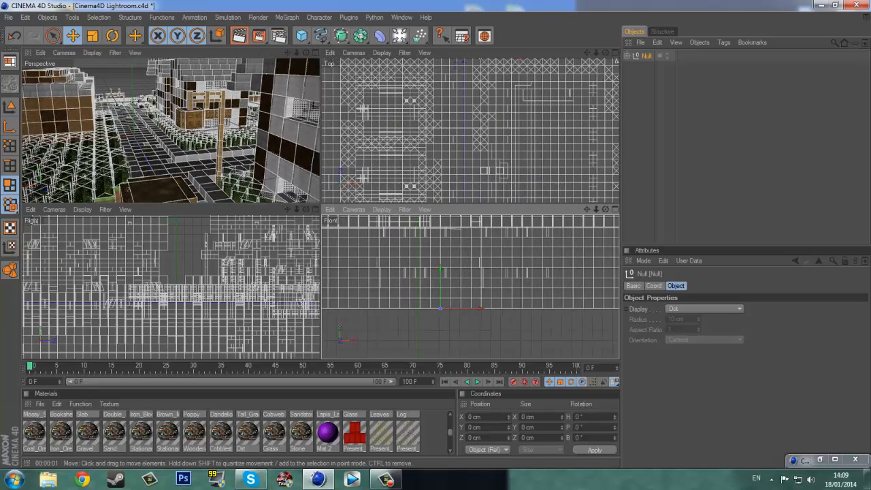
pyautogui.moveTo(441, 290); pyautogui.dragTo(440, 280)
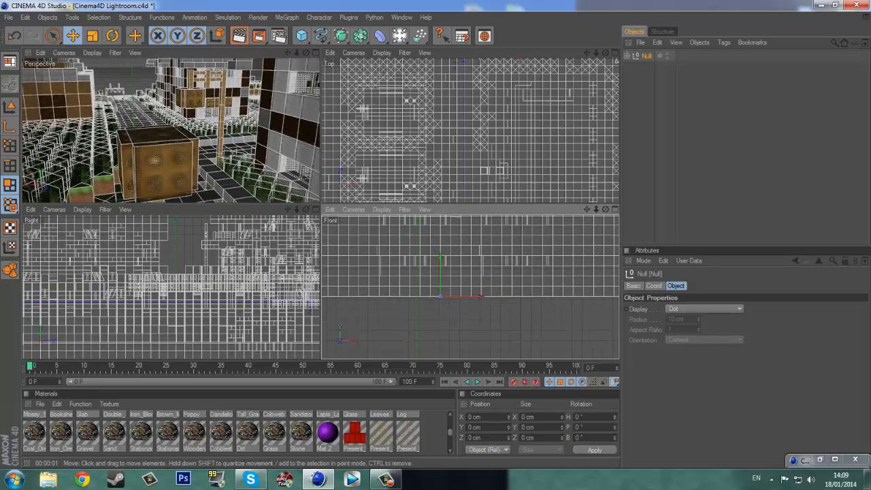
# Nudge the map's Null group further along positive X and fine-tune its height so the street surface meets the world origin
pyautogui.moveTo(306, 53); pyautogui.dragTo(306, 52)
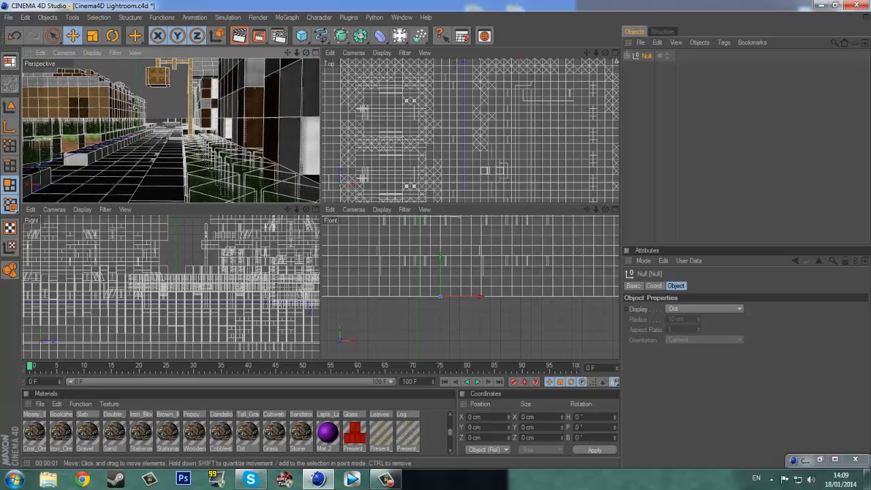
pyautogui.moveTo(481, 297); pyautogui.dragTo(489, 297)
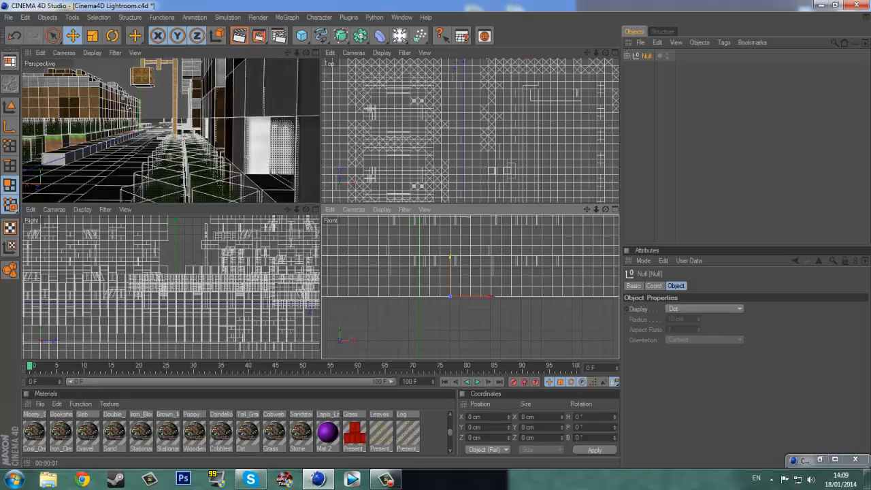
pyautogui.moveTo(450, 258); pyautogui.dragTo(450, 250)
pyautogui.moveTo(306, 53); pyautogui.dragTo(197, 56)
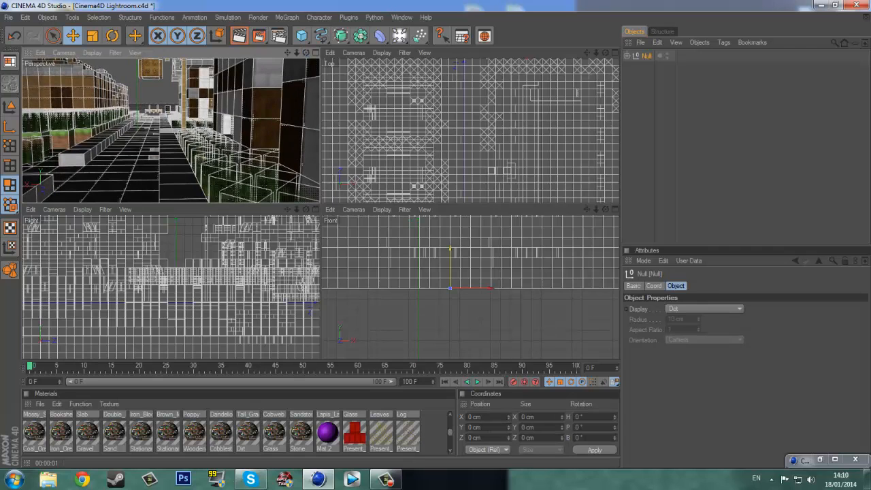
pyautogui.click(450, 250)
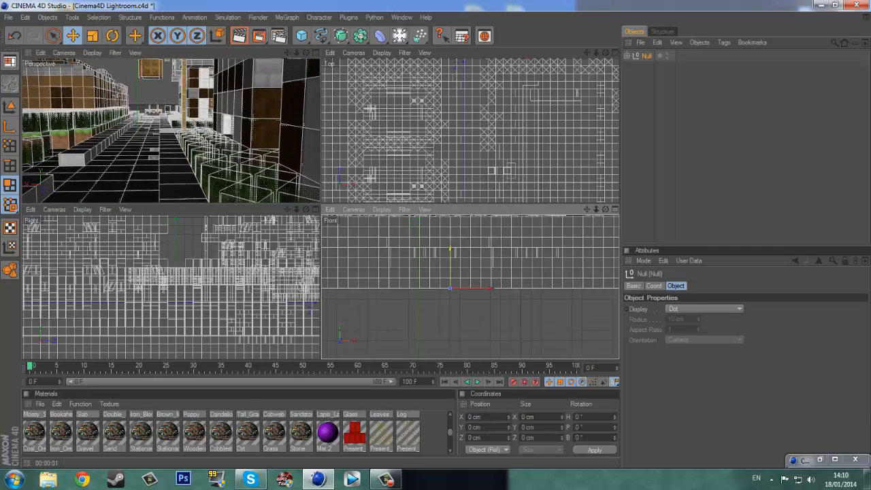
pyautogui.moveTo(450, 249); pyautogui.dragTo(450, 250)
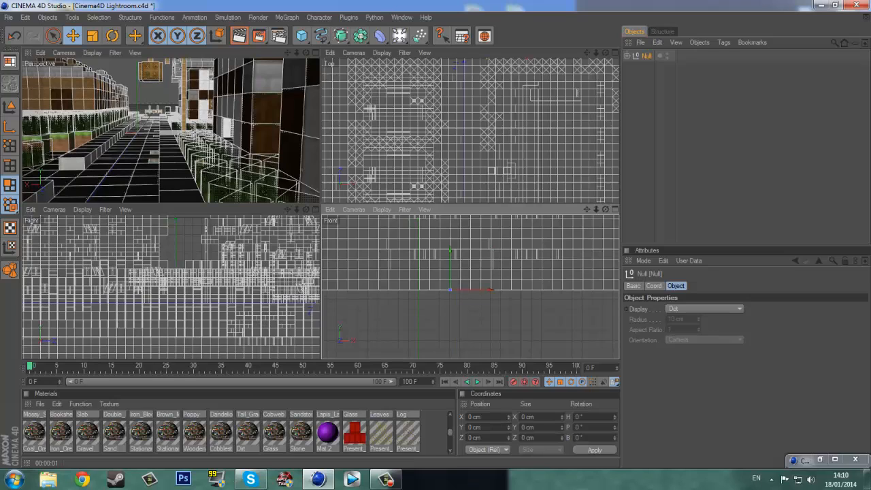
# Maximize the Perspective view and load Steve Rig (Custom Skin) from the Minecraft Steve Rig v1.1 preset library into the scene
pyautogui.press('F1')
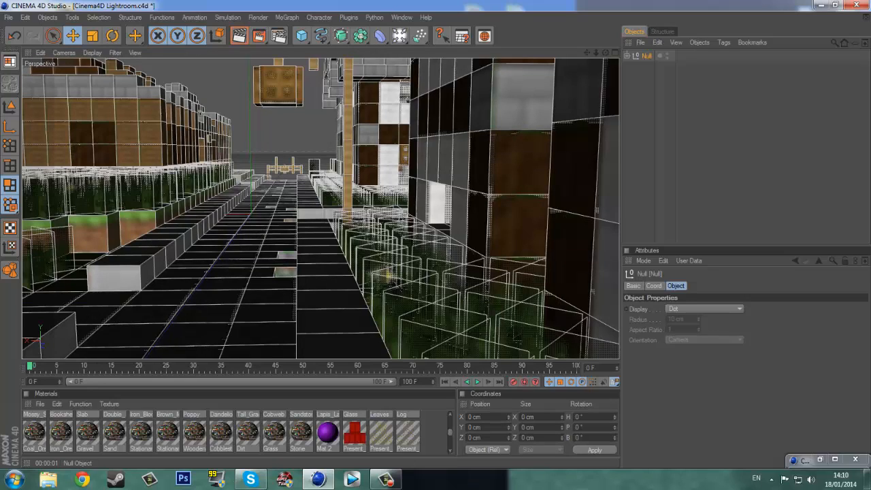
pyautogui.keyDown('alt'); pyautogui.moveTo(388, 276); pyautogui.dragTo(432, 350); pyautogui.keyUp('alt')
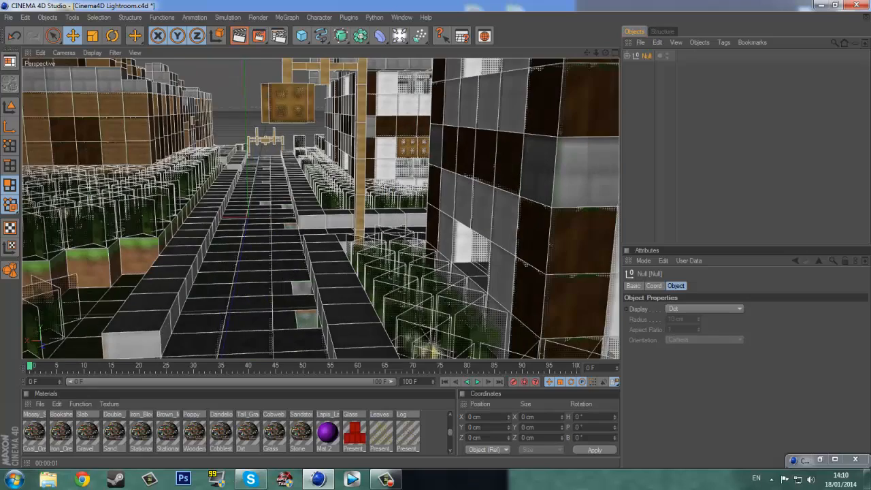
pyautogui.click(485, 36)
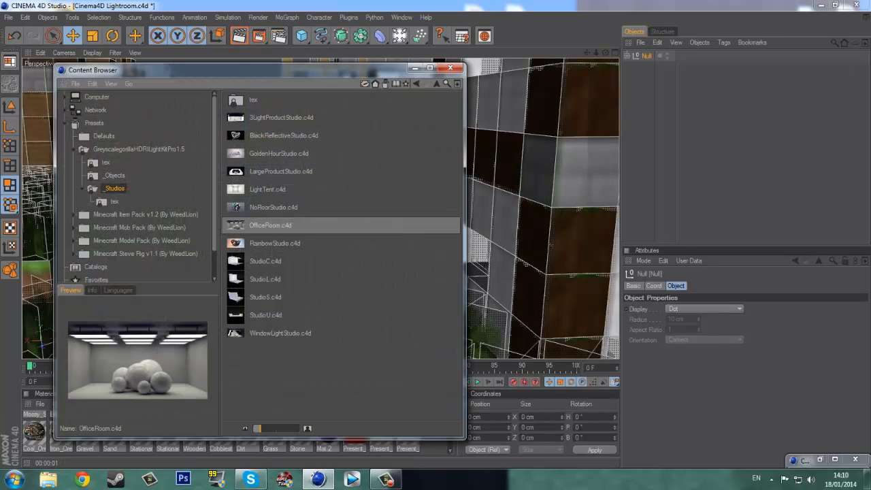
pyautogui.click(145, 215)
pyautogui.click(140, 227)
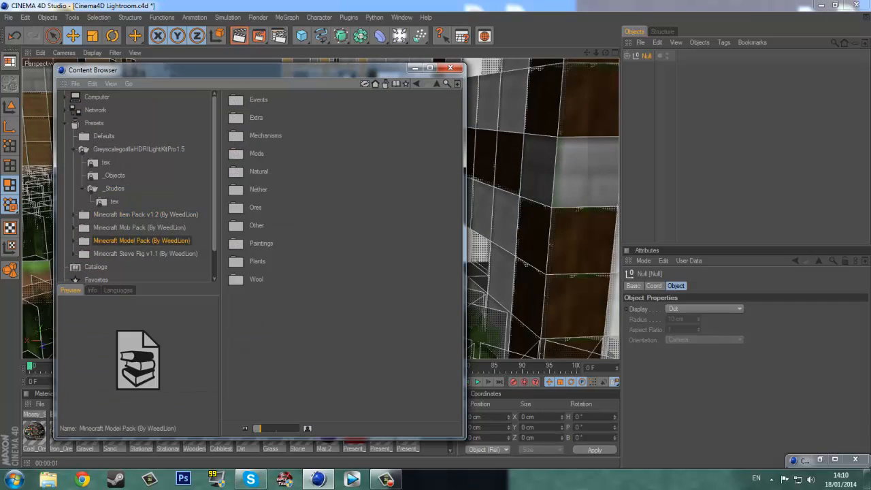
pyautogui.click(141, 240)
pyautogui.click(145, 253)
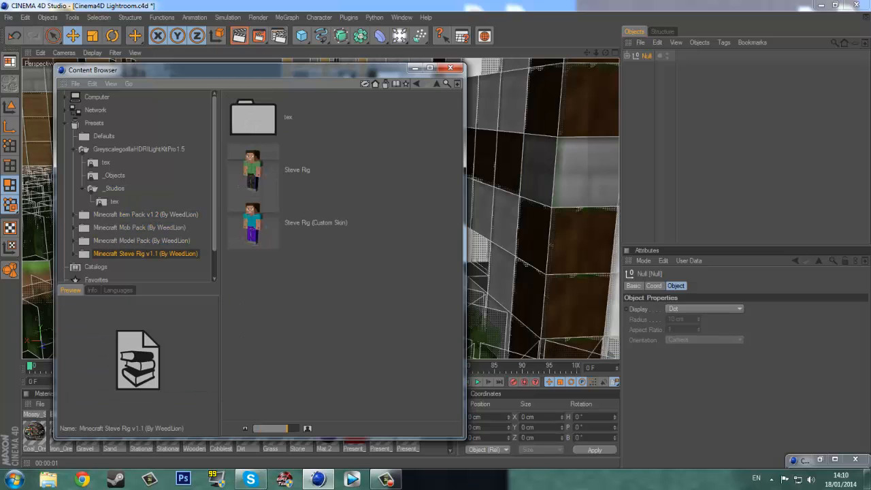
pyautogui.doubleClick(252, 223)
pyautogui.click(450, 68)
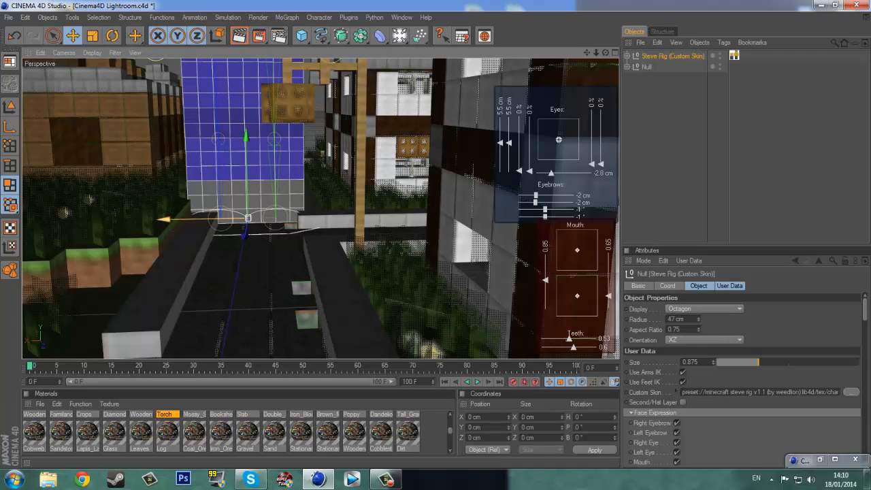
# Move the Steve rig along the X axis to about -4.8 cm so it stands over the street
pyautogui.moveTo(167, 219); pyautogui.dragTo(180, 219)
pyautogui.scroll(-8, 320, 208)
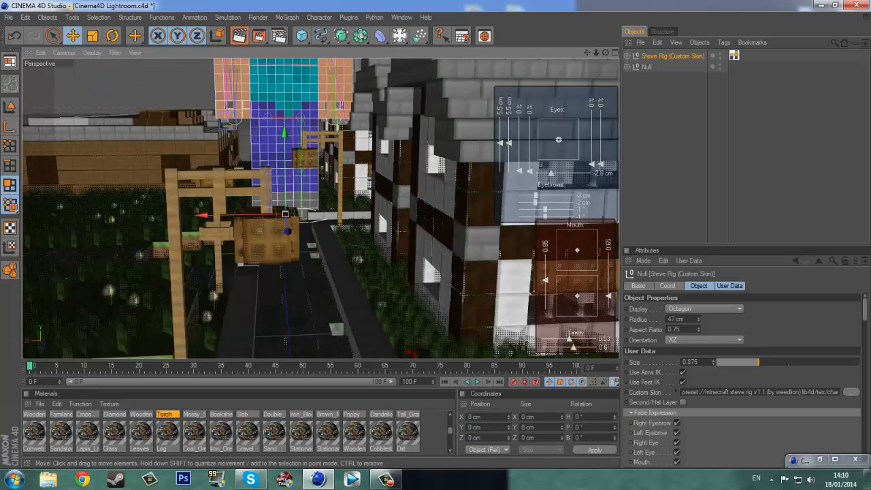
pyautogui.scroll(8, 320, 208)
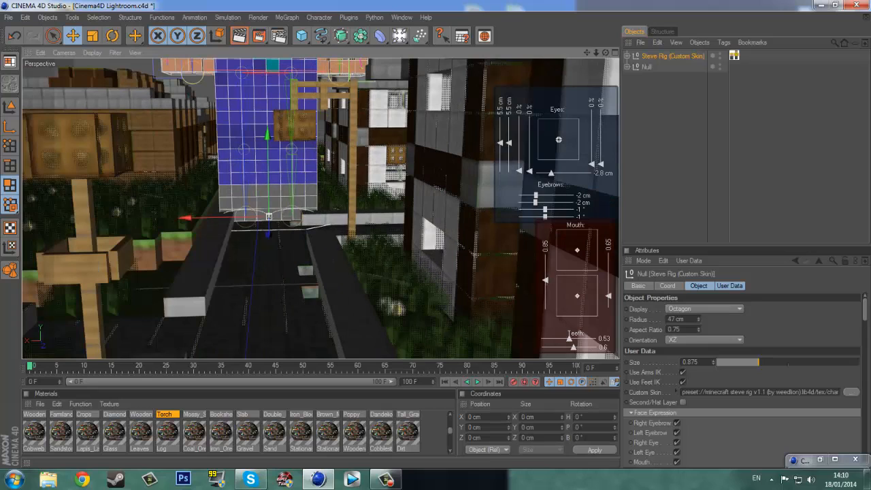
# Set the Steve rig's Size user data to 0.12 to fit the street, and check the character up close from the front
pyautogui.click(698, 286)
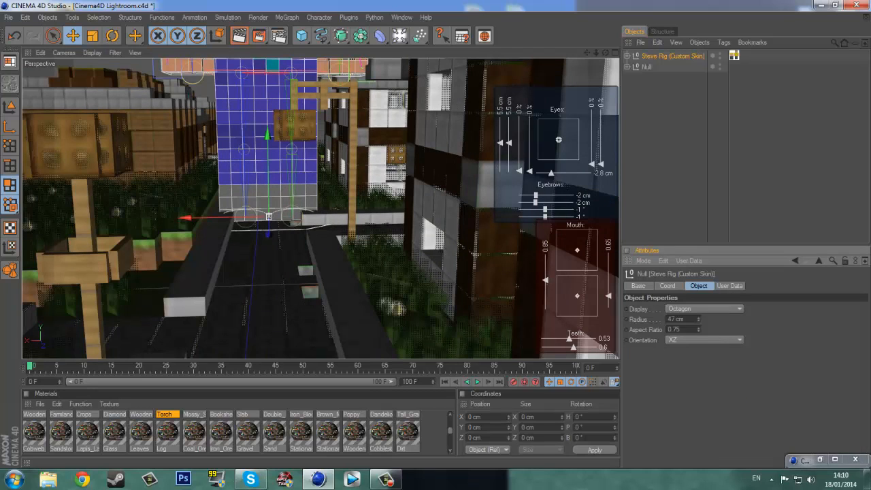
pyautogui.click(638, 286)
pyautogui.click(667, 286)
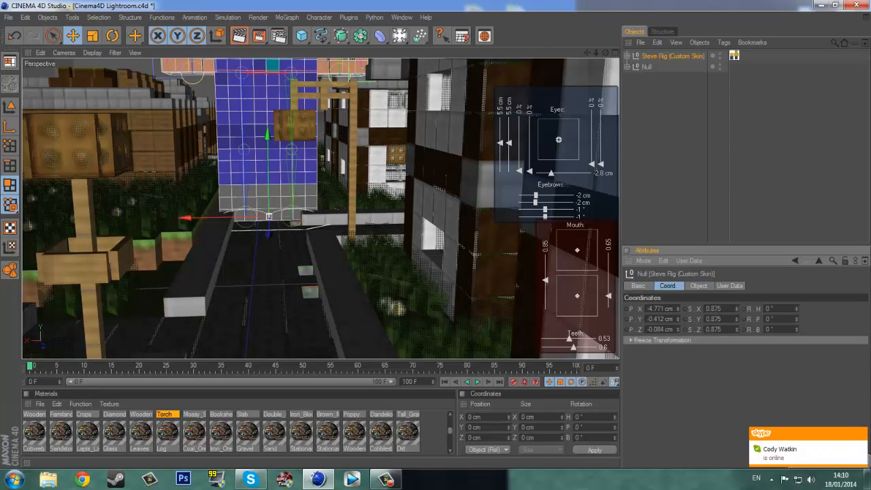
pyautogui.click(698, 286)
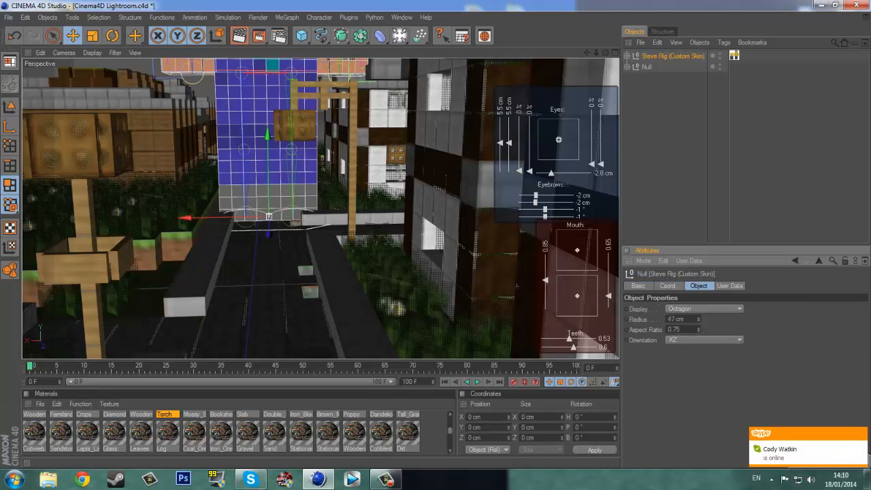
pyautogui.click(730, 286)
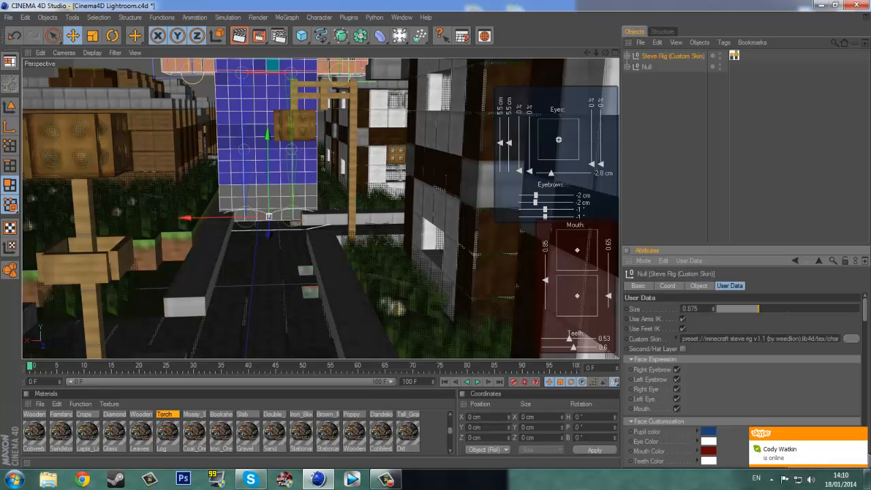
pyautogui.moveTo(759, 308); pyautogui.dragTo(721, 308)
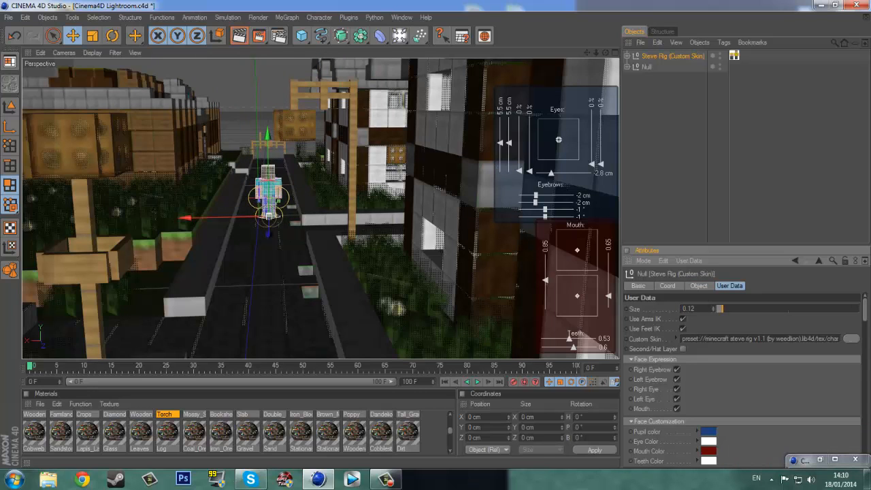
pyautogui.scroll(5, 320, 208)
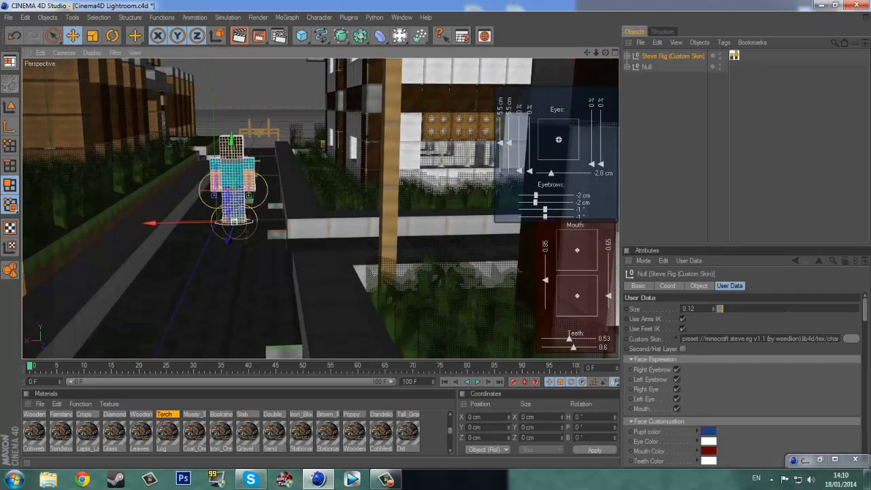
pyautogui.scroll(5, 305, 213)
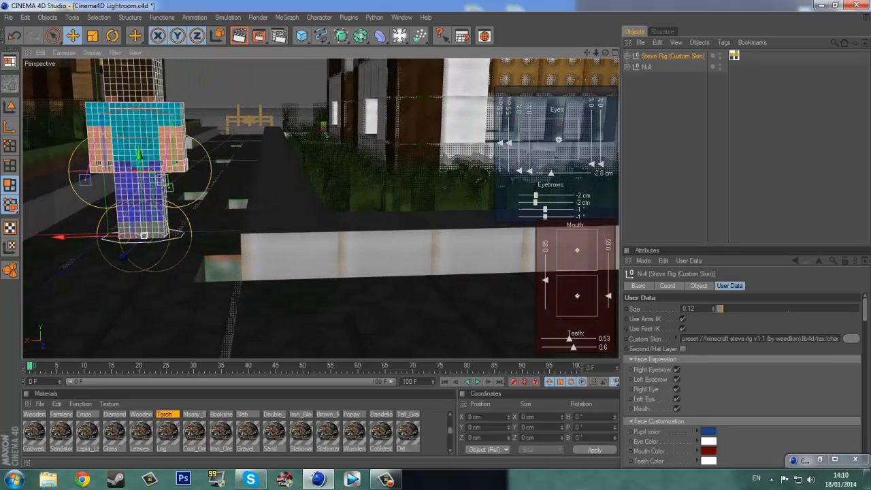
pyautogui.moveTo(605, 52); pyautogui.dragTo(845, 53)
pyautogui.moveTo(596, 52); pyautogui.dragTo(669, 52)
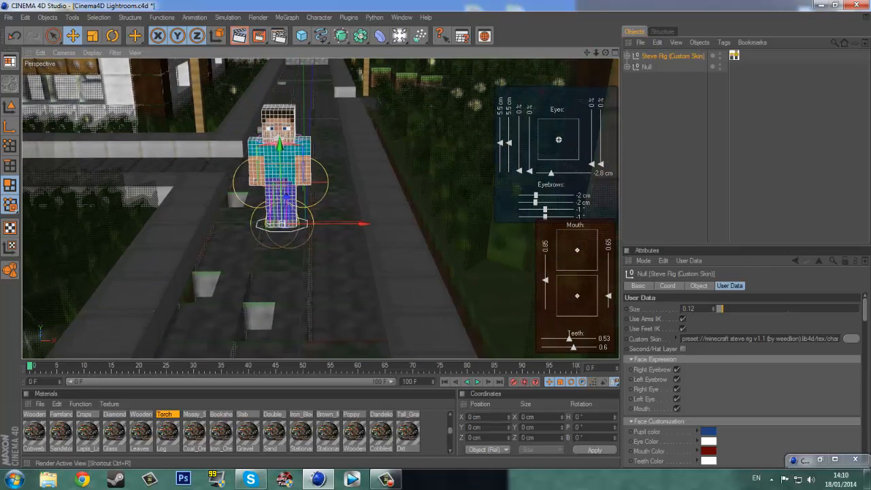
# Render the active view to preview the Steve rig standing on the village street
pyautogui.click(239, 35)
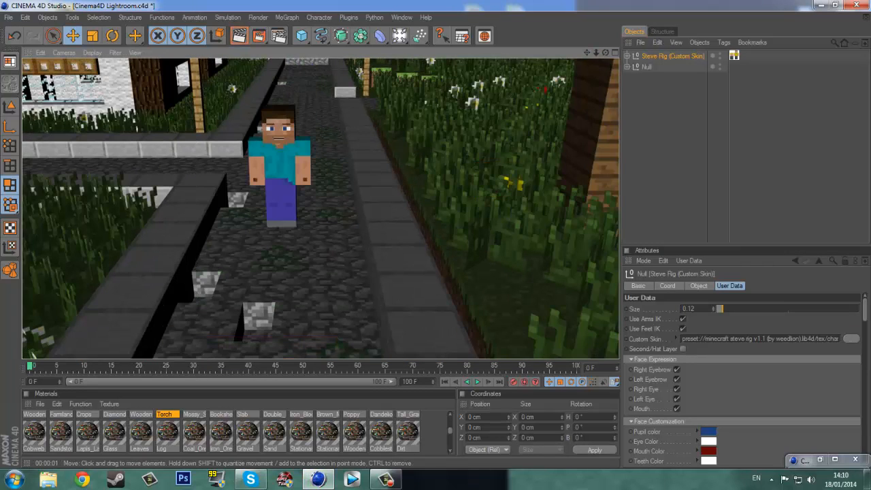
pyautogui.moveTo(605, 52); pyautogui.dragTo(627, 97)
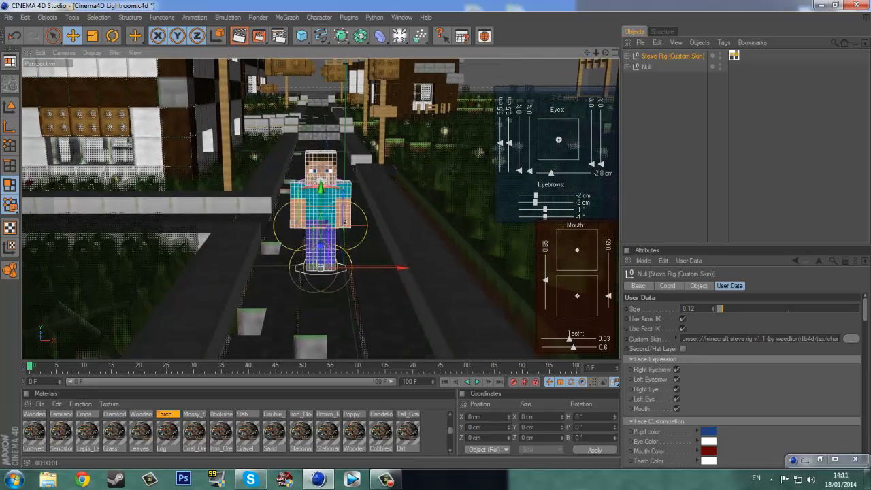
# Set the rig's custom skin to "lagz_pwner no face" from Desktop\Youtoob\Skinzz, copy it to the document location, and preview-render the view
pyautogui.click(851, 339)
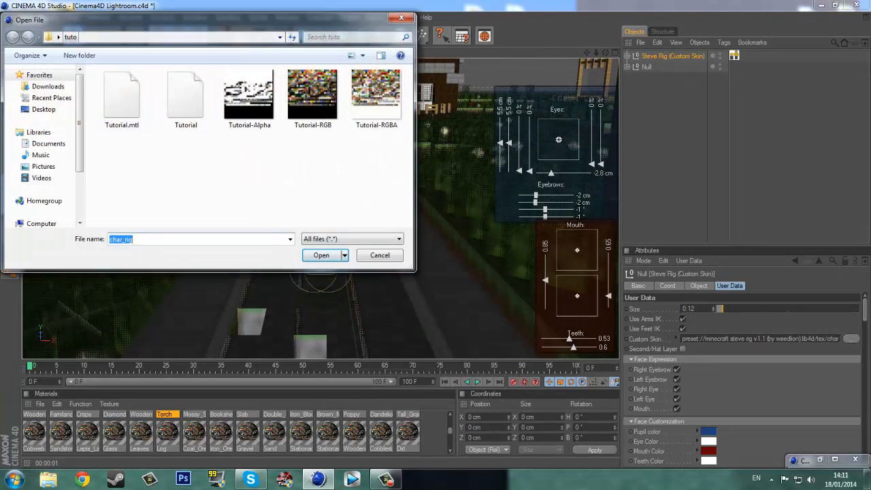
pyautogui.click(59, 37)
pyautogui.click(76, 50)
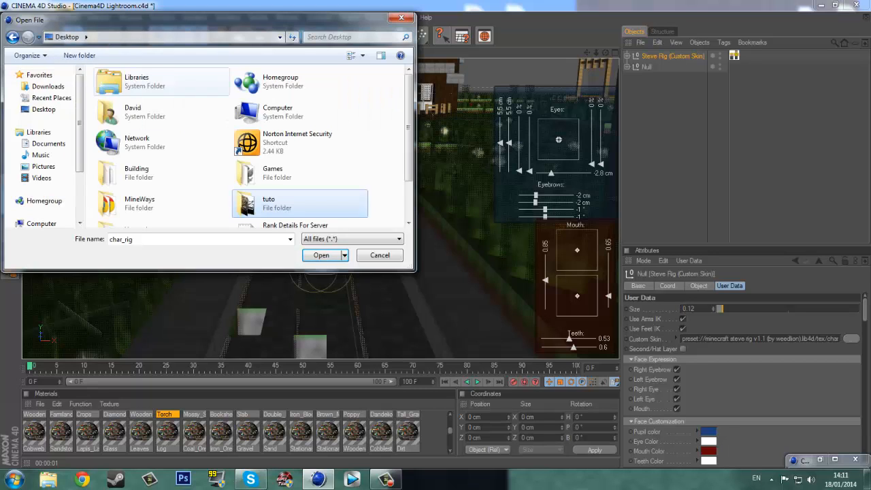
pyautogui.scroll(-2, 300, 204)
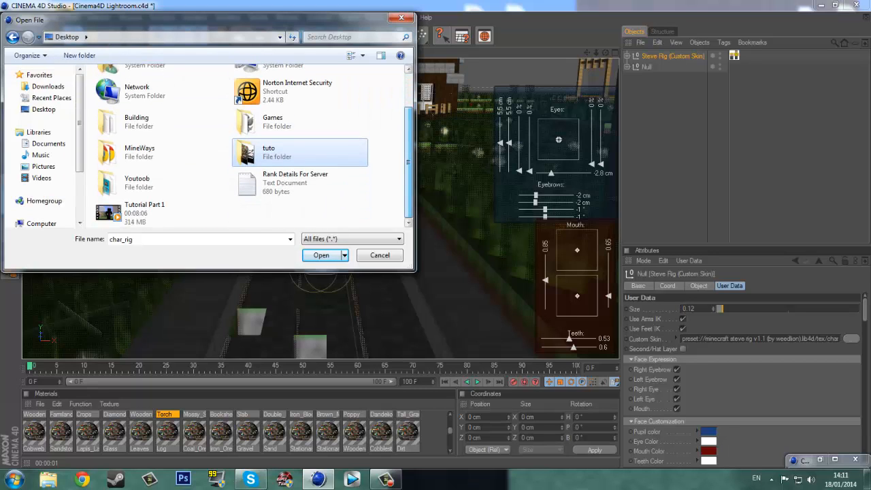
pyautogui.doubleClick(129, 182)
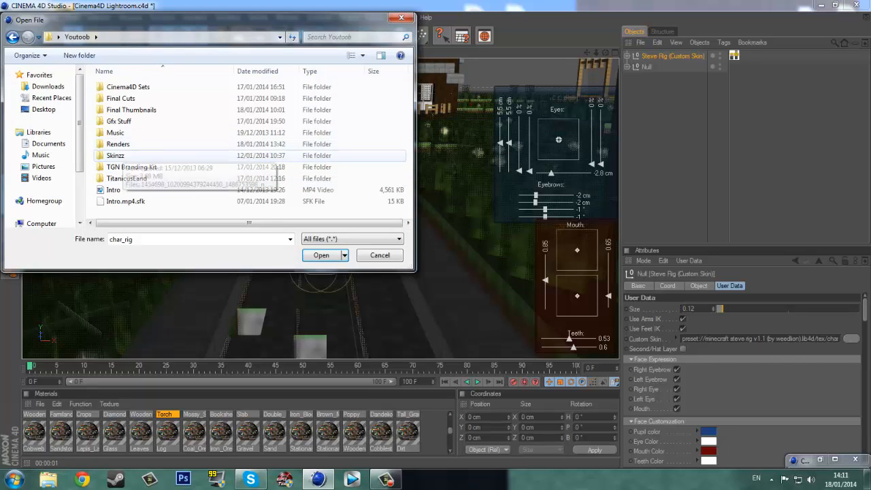
pyautogui.doubleClick(116, 155)
pyautogui.scroll(-1, 246, 102)
pyautogui.click(184, 100)
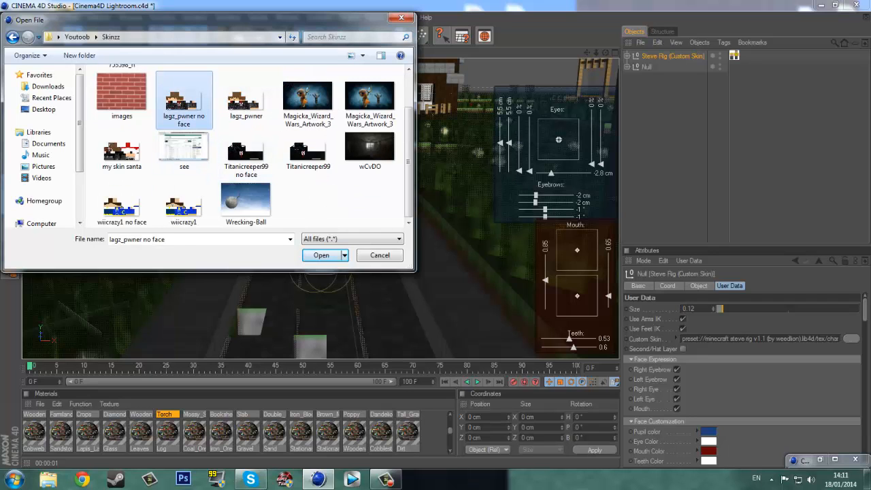
pyautogui.click(322, 255)
pyautogui.click(449, 276)
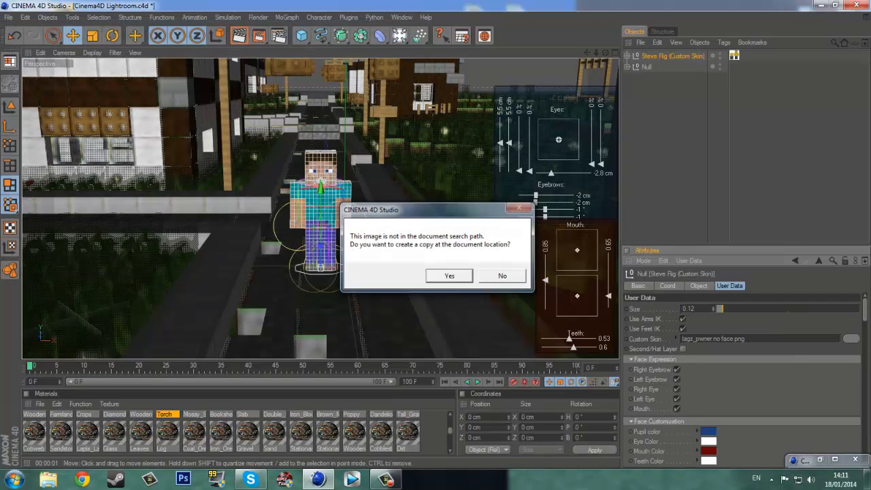
pyautogui.click(239, 35)
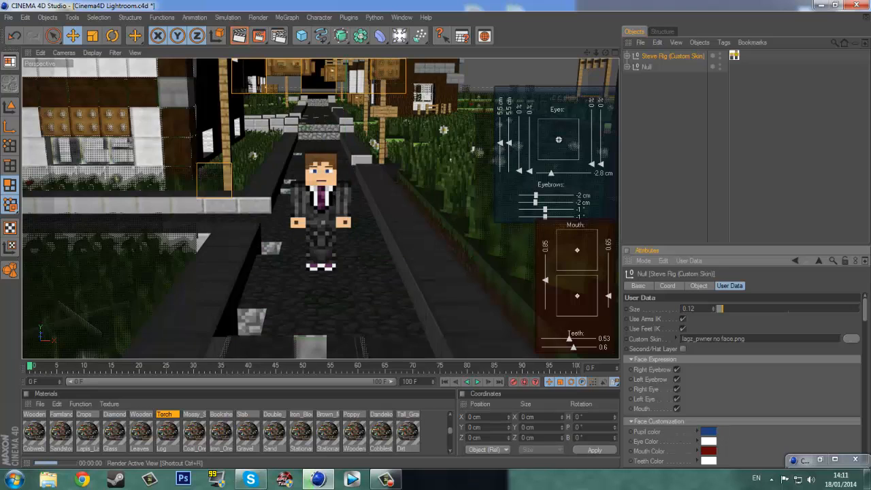
# Try lighting the scene with OverheadSoftbox from the GreyscalegorillaHDRILightKitPro1.5 presets, test-render the view, and delete the light
pyautogui.click(673, 56)
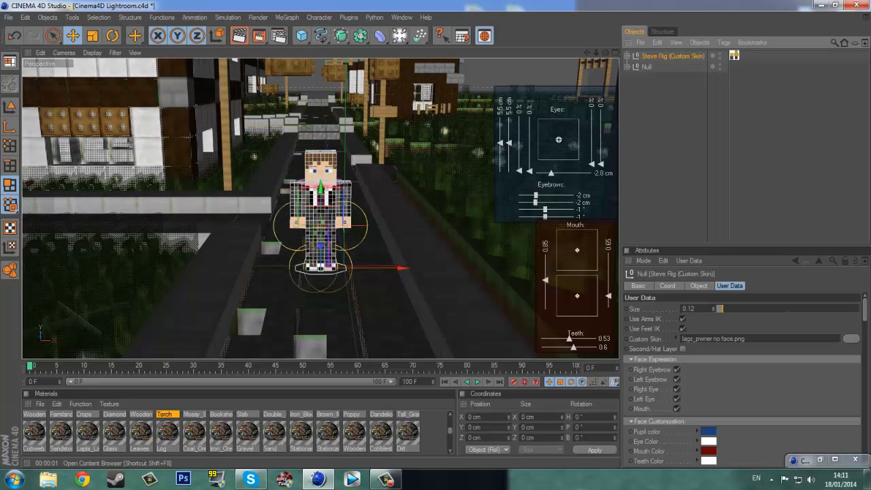
pyautogui.click(485, 35)
pyautogui.click(139, 149)
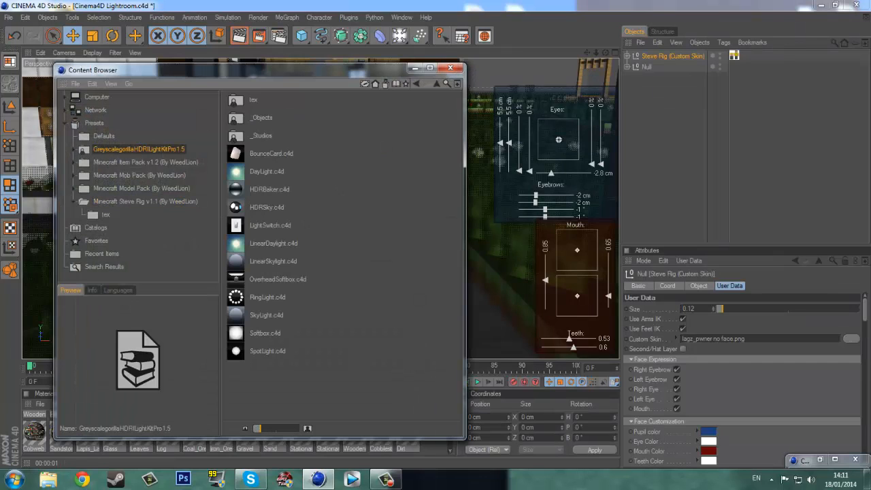
pyautogui.click(278, 279)
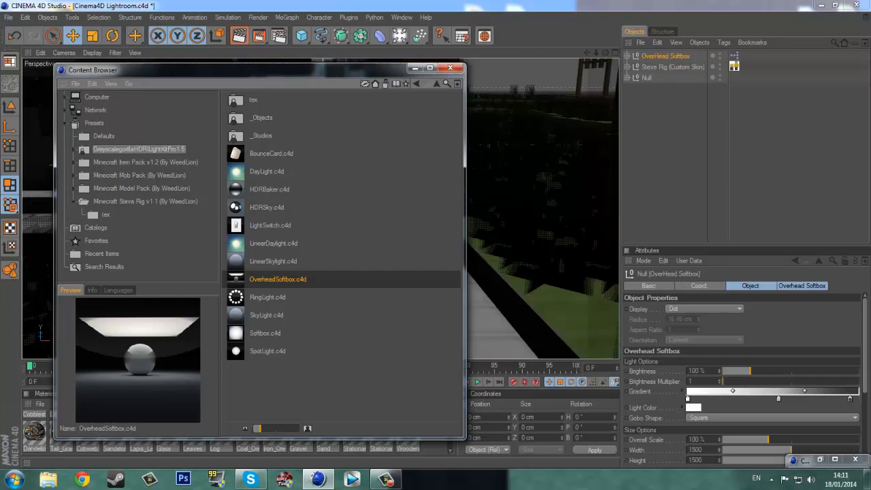
pyautogui.click(414, 68)
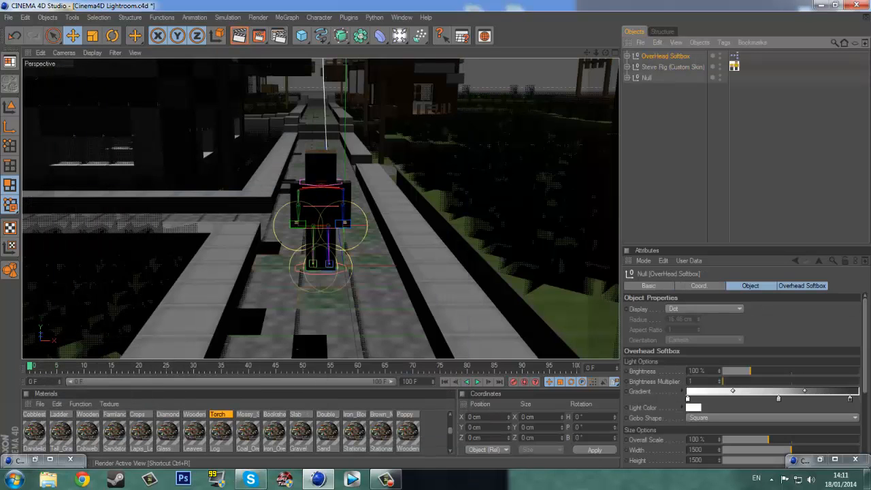
pyautogui.hotkey('ctrl', 'r')
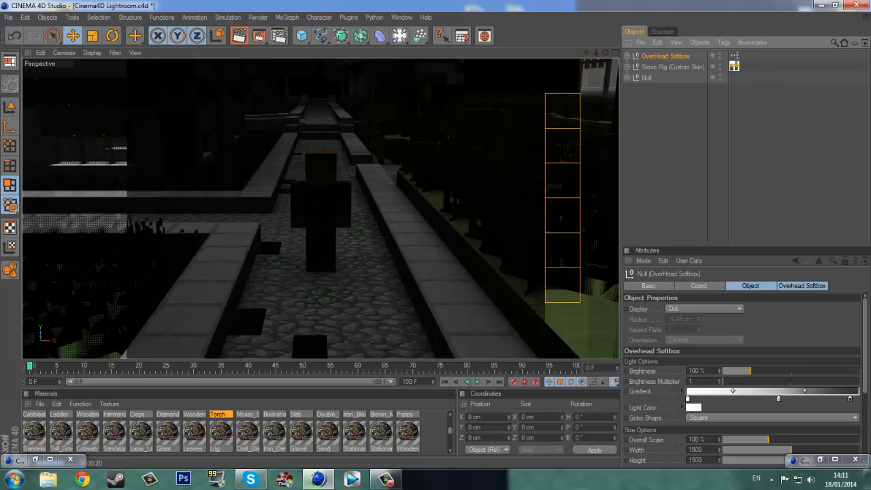
pyautogui.press('Escape')
pyautogui.press('Delete')
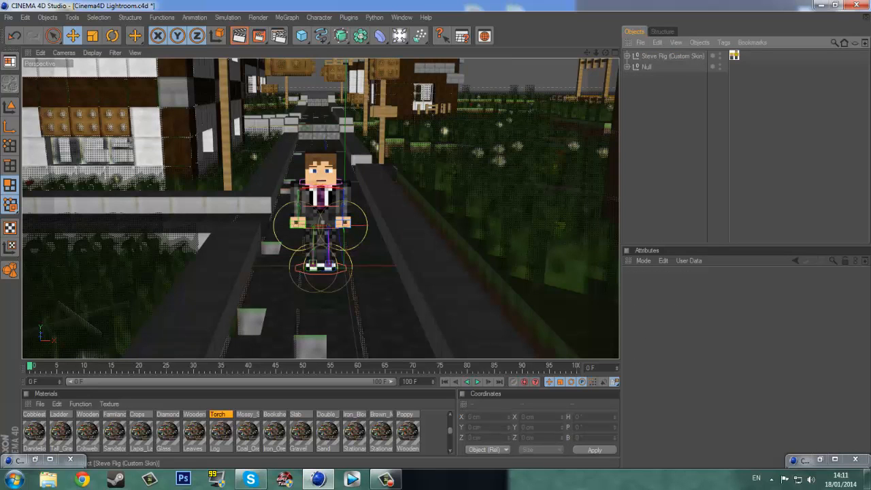
# Load the DayLight preset from GreyscalegorillaHDRILightKitPro1.5 into the scene
pyautogui.hotkey('shift', 'F8')
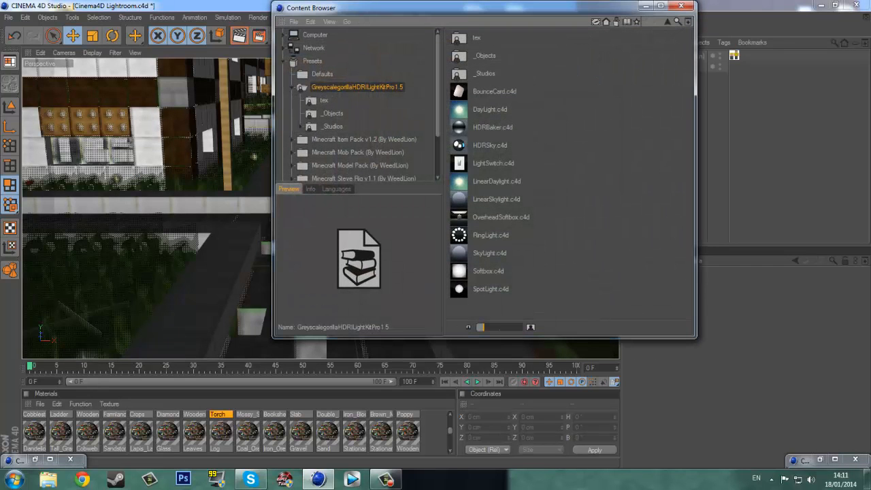
pyautogui.doubleClick(491, 109)
pyautogui.click(645, 6)
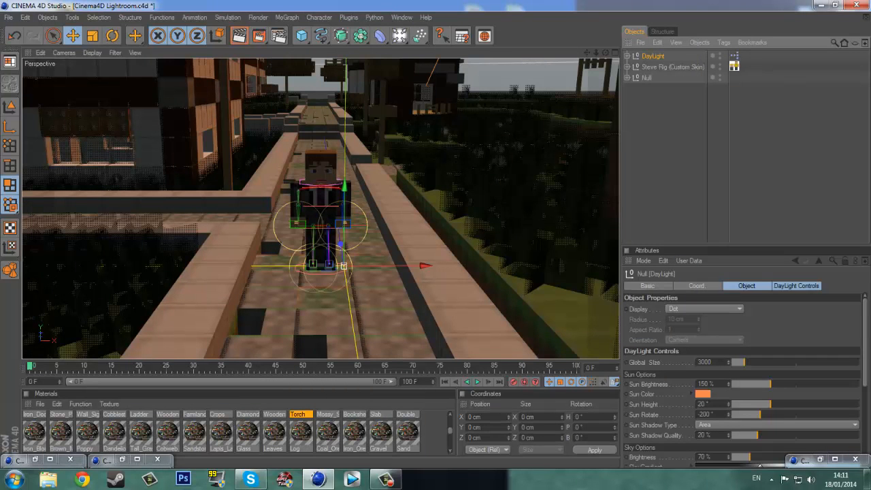
# Set the DayLight's sun brightness to 175%, sun height to 13° and sun rotate to 8° while viewing the whole map
pyautogui.moveTo(606, 52); pyautogui.dragTo(605, 103)
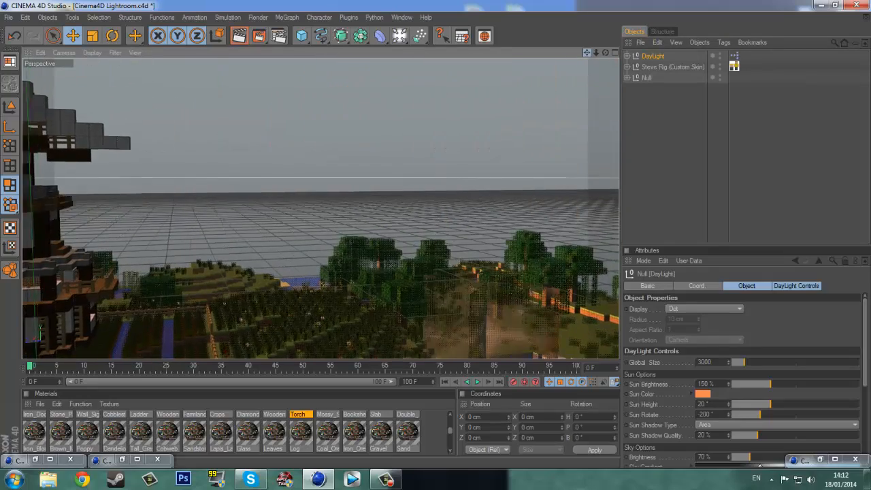
pyautogui.moveTo(596, 52)
pyautogui.mouseDown()
pyautogui.moveTo(436, 52)
pyautogui.moveTo(728, 52)
pyautogui.moveTo(783, 75)
pyautogui.moveTo(844, 75)
pyautogui.moveTo(811, 85)
pyautogui.moveTo(755, 55)
pyautogui.moveTo(606, 47)
pyautogui.mouseUp()
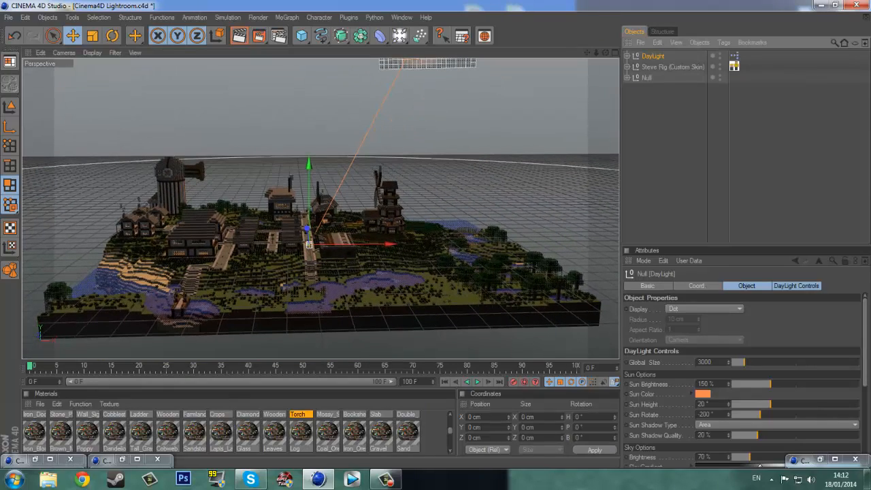
pyautogui.moveTo(770, 384); pyautogui.dragTo(798, 414)
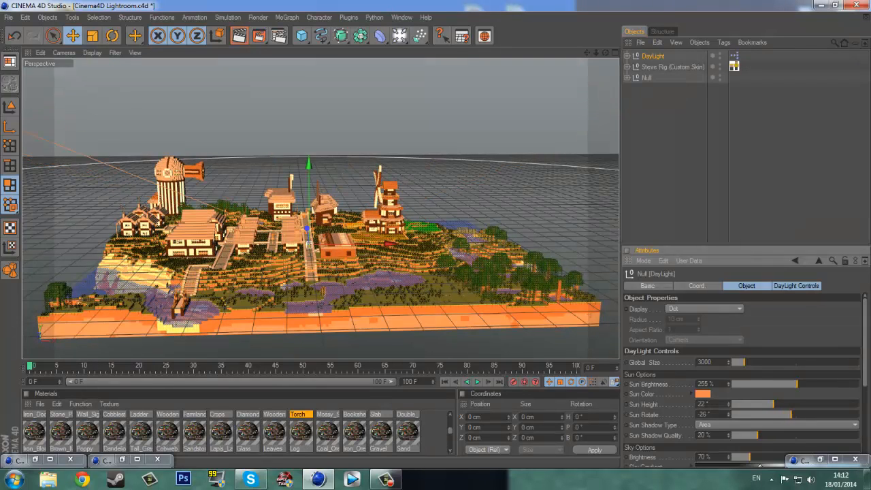
pyautogui.moveTo(797, 384); pyautogui.dragTo(761, 404)
# Examine the daylight on the character and street up close, with a test render and views from different angles
pyautogui.scroll(3, 438, 328)
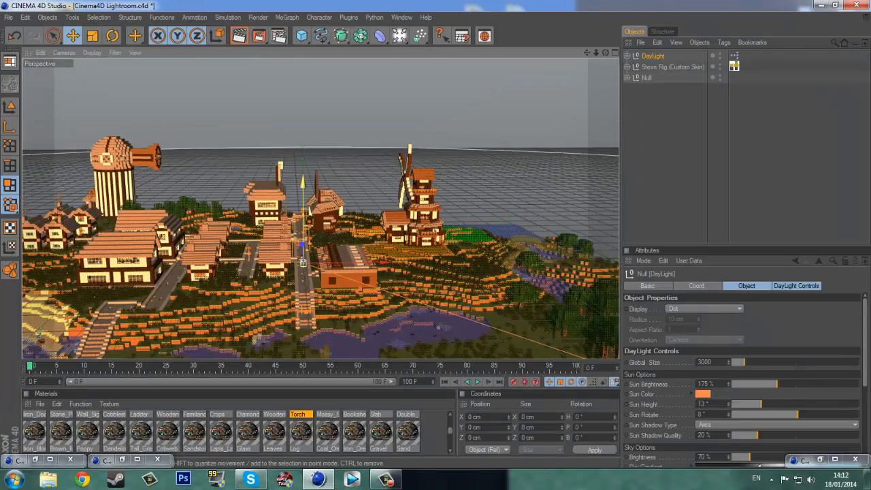
pyautogui.scroll(5, 438, 327)
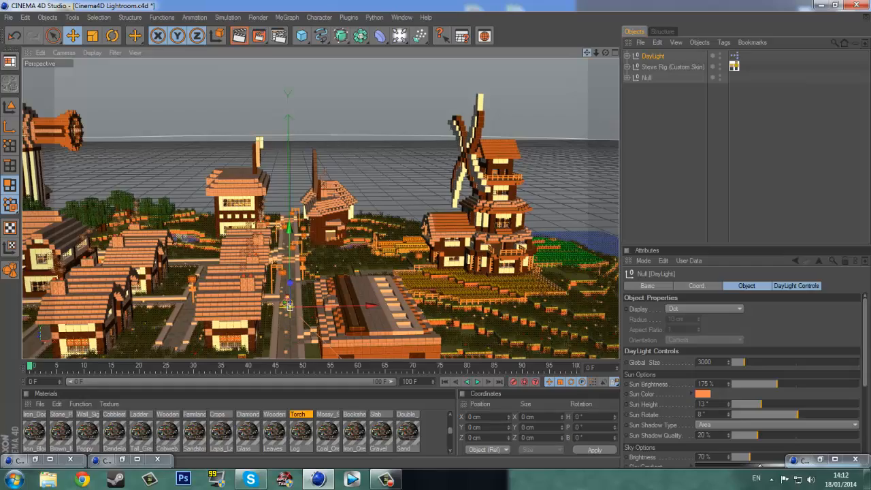
pyautogui.scroll(10, 439, 327)
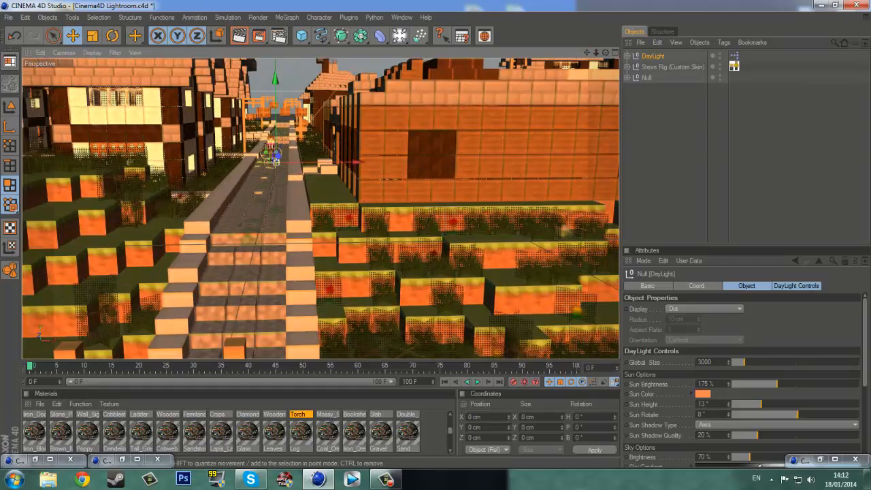
pyautogui.scroll(10, 438, 328)
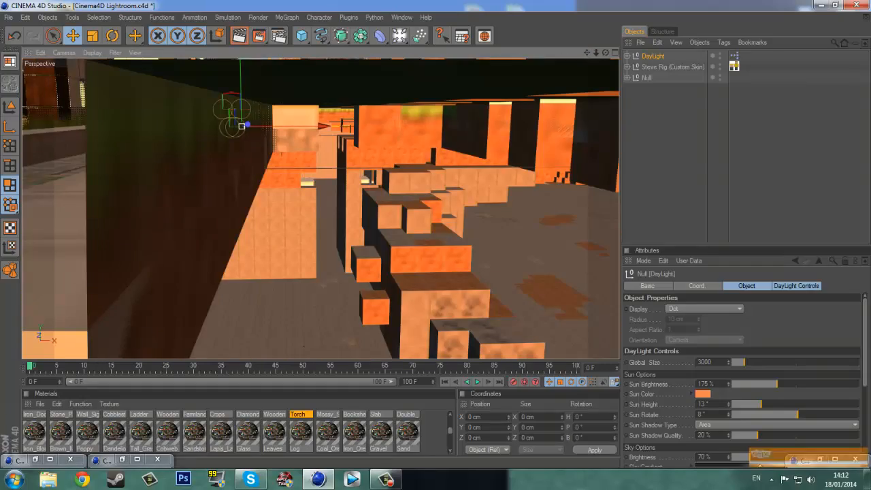
pyautogui.scroll(-8, 321, 208)
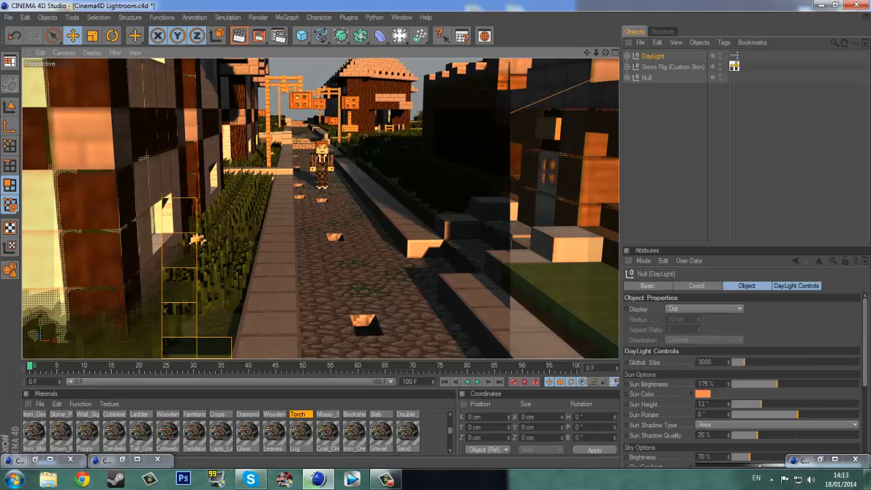
pyautogui.moveTo(605, 52); pyautogui.dragTo(637, 52)
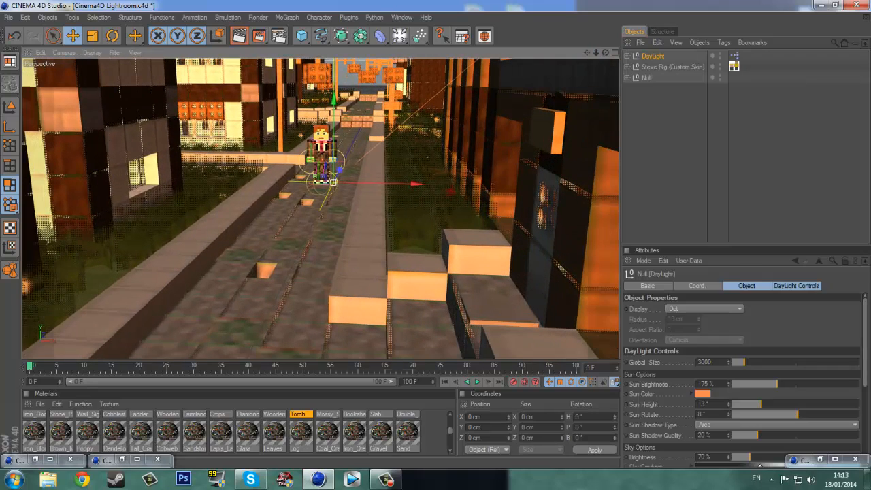
pyautogui.keyDown('alt'); pyautogui.moveTo(320, 209); pyautogui.dragTo(378, 208); pyautogui.keyUp('alt')
pyautogui.keyDown('alt'); pyautogui.moveTo(321, 208); pyautogui.dragTo(371, 208, button='right'); pyautogui.keyUp('alt')
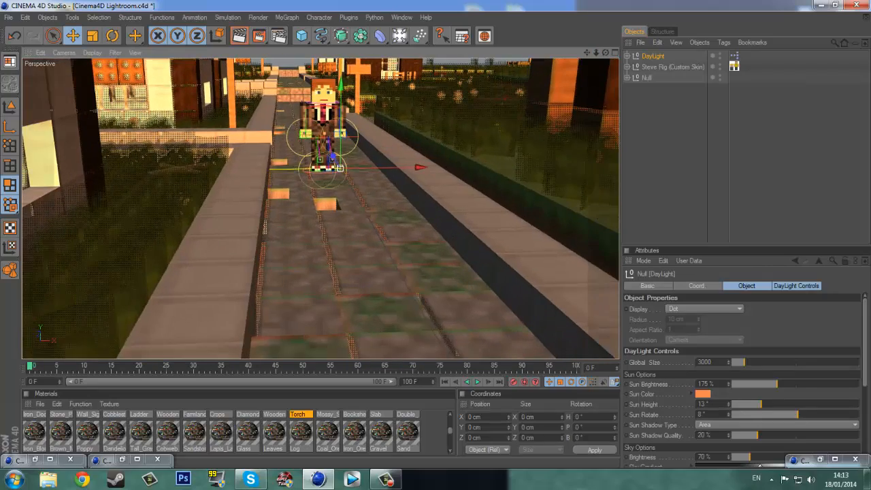
pyautogui.keyDown('alt'); pyautogui.moveTo(339, 212); pyautogui.dragTo(315, 288, button='middle'); pyautogui.keyUp('alt')
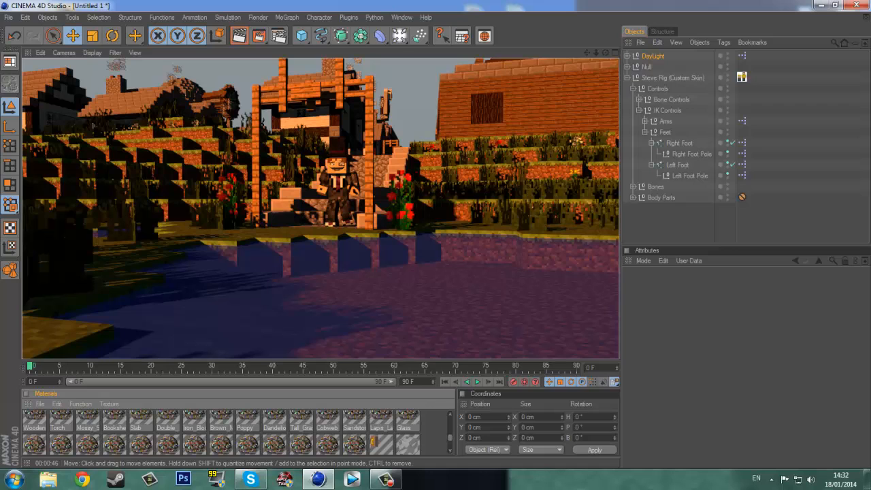
# Set the DayLight's sun shadow quality to 60%, sun shadow type to Shadow Maps (Soft), and sky shadow density to 72%
pyautogui.click(652, 56)
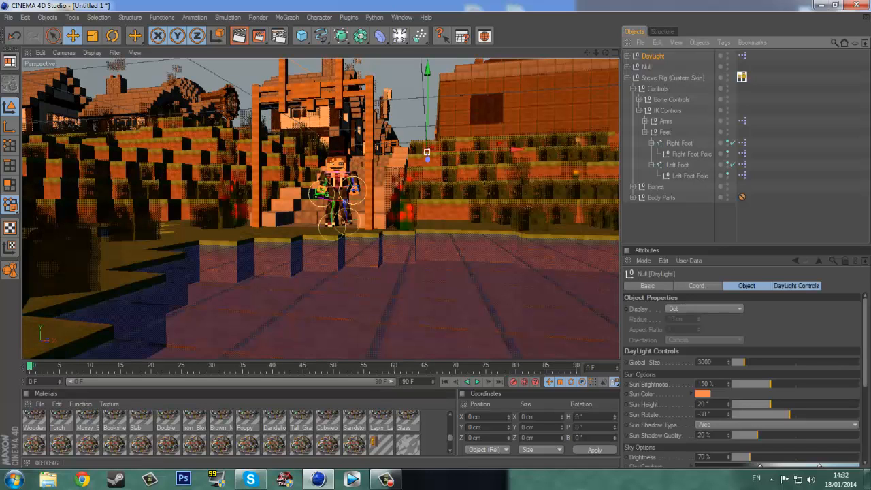
pyautogui.scroll(-3, 742, 381)
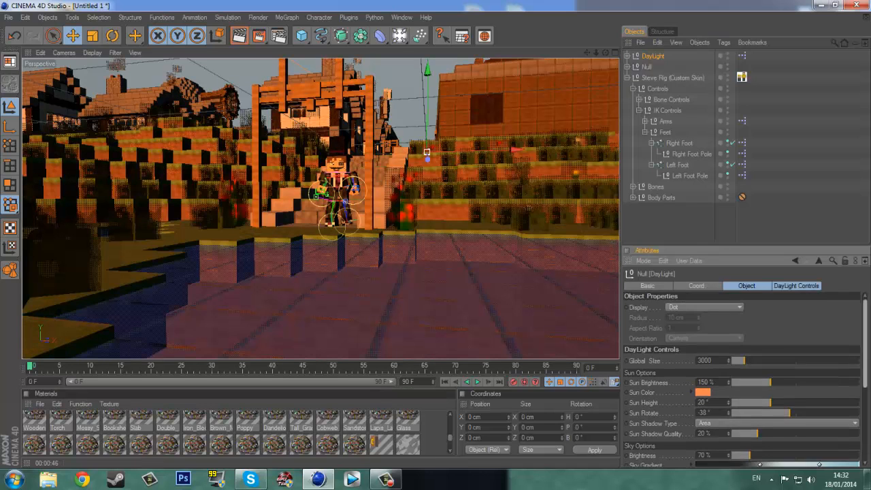
pyautogui.scroll(-1, 742, 381)
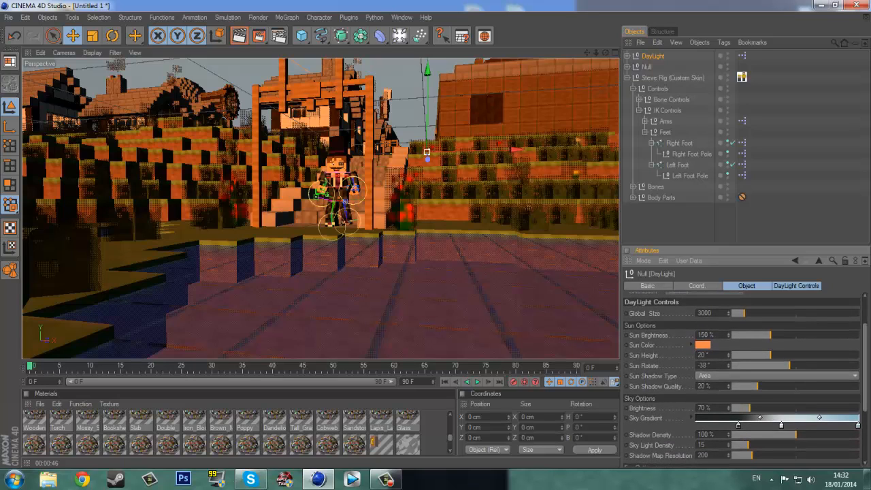
pyautogui.moveTo(757, 386); pyautogui.dragTo(810, 386)
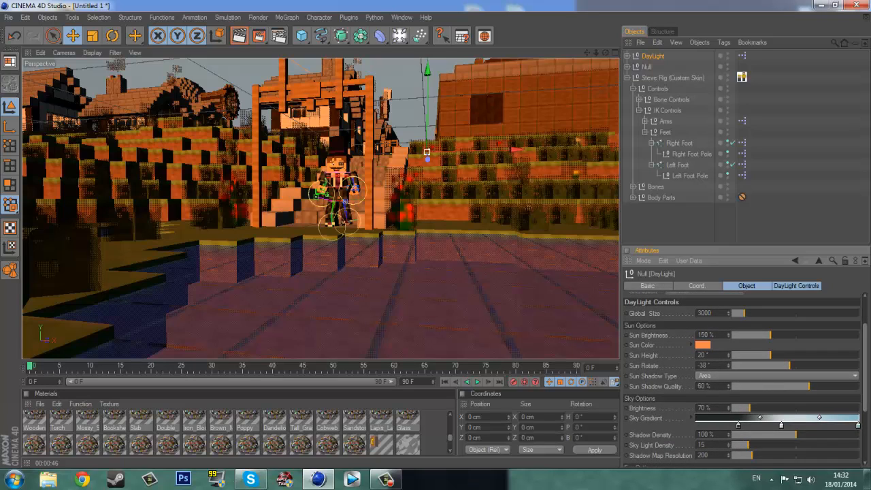
pyautogui.click(777, 376)
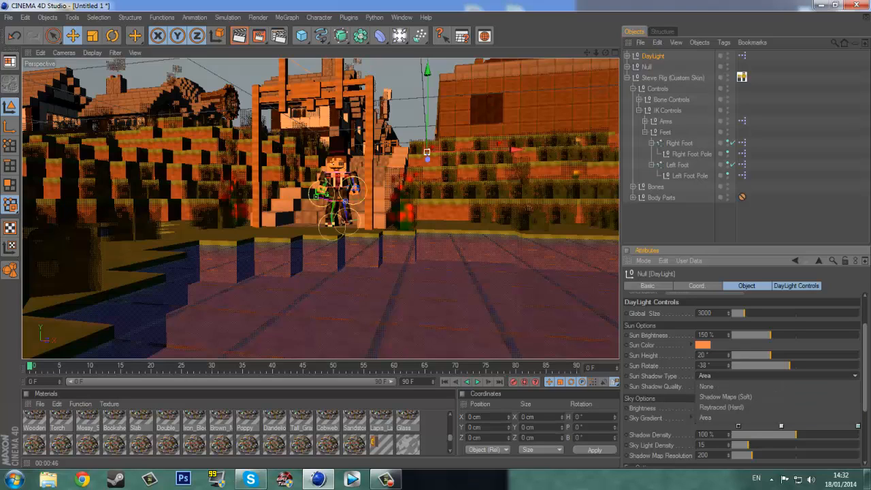
pyautogui.click(726, 397)
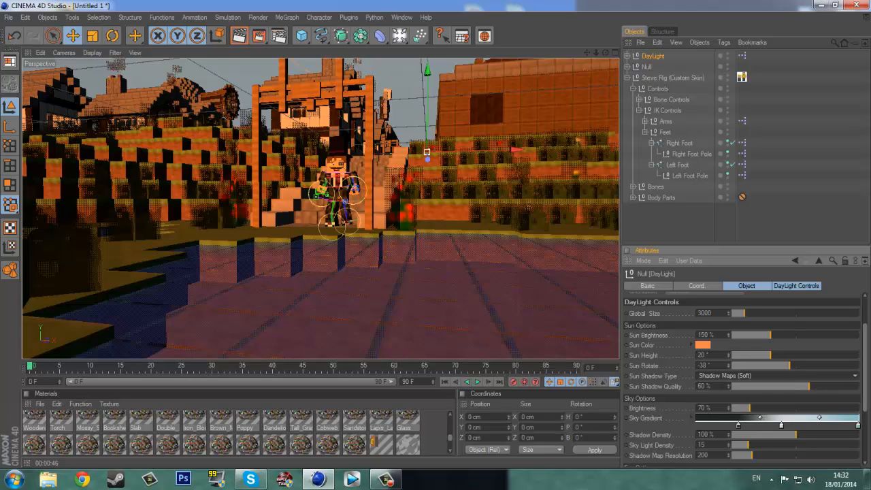
pyautogui.moveTo(797, 434); pyautogui.dragTo(778, 434)
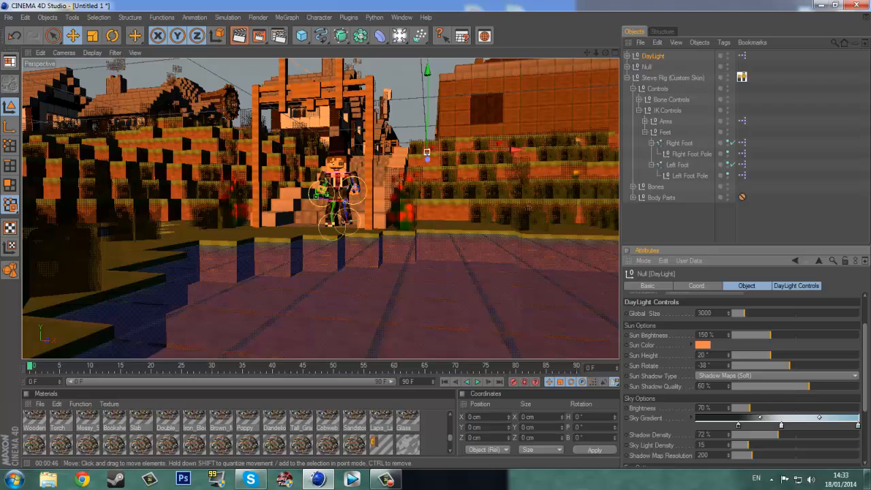
# Set the DayLight's sun shadow type to Area, sun shadow quality to 66% and sky shadow density to 67%, test-rendering before and after
pyautogui.click(239, 36)
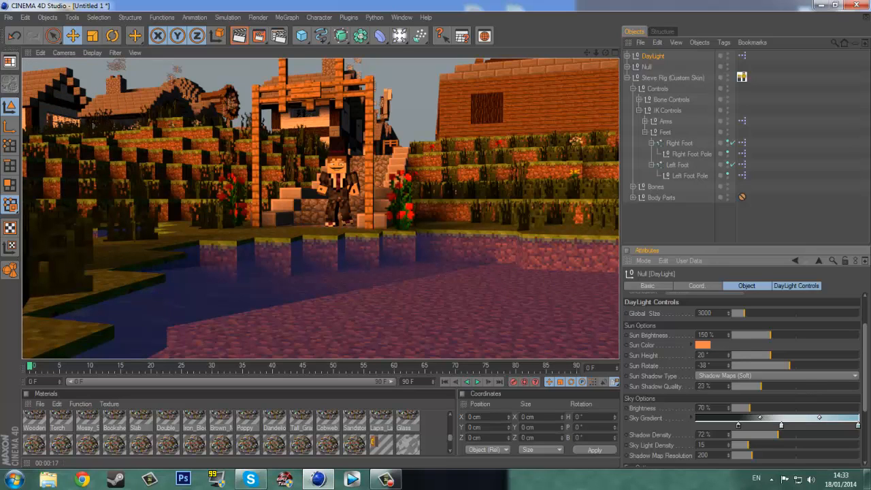
pyautogui.click(776, 376)
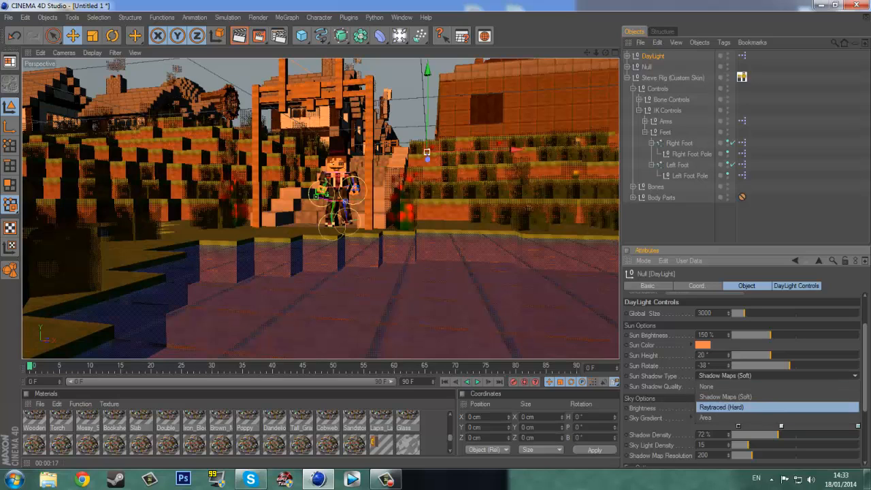
pyautogui.click(708, 418)
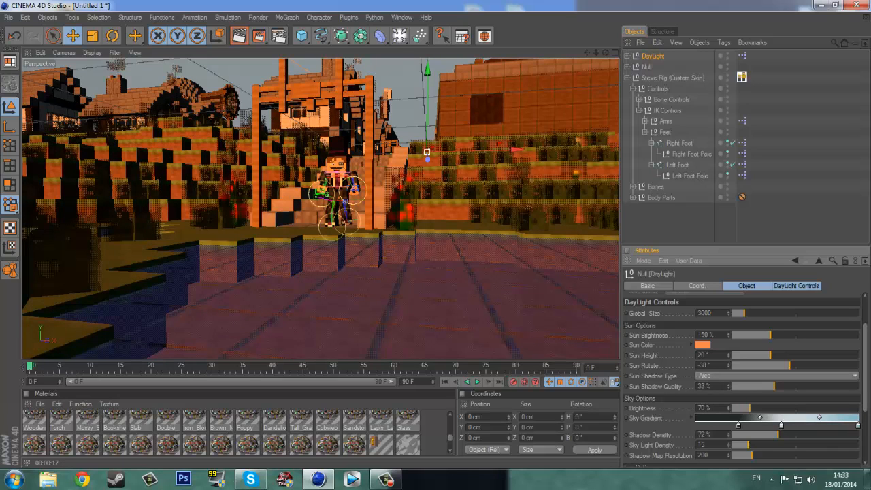
pyautogui.moveTo(778, 386); pyautogui.dragTo(817, 386)
pyautogui.moveTo(779, 434); pyautogui.dragTo(775, 435)
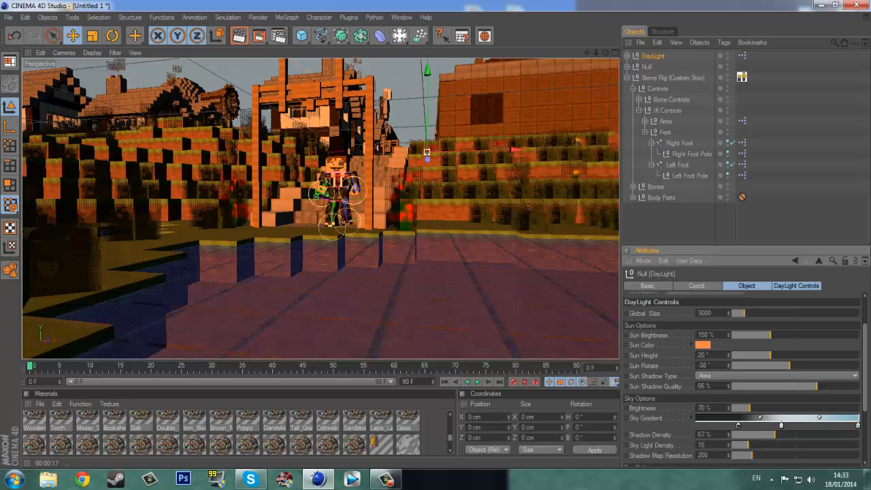
pyautogui.click(239, 35)
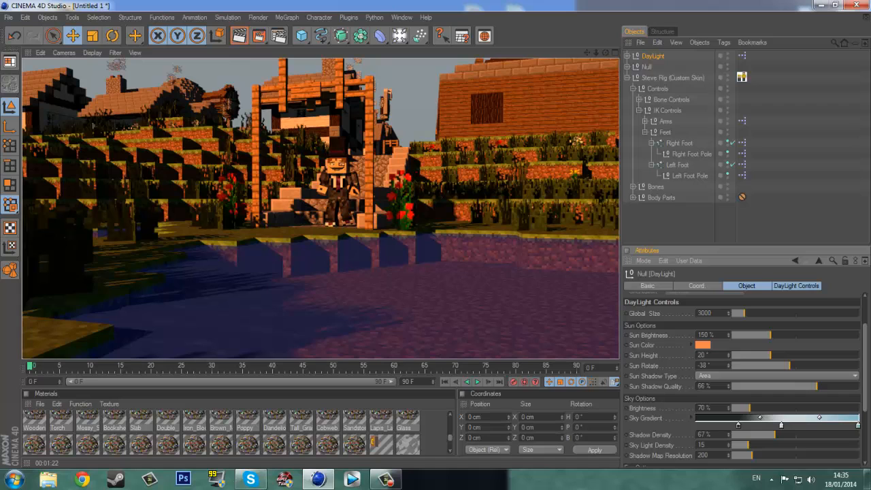
# Delete the texture tag from the Stationary_Water object inside the map's Null group
pyautogui.click(681, 218)
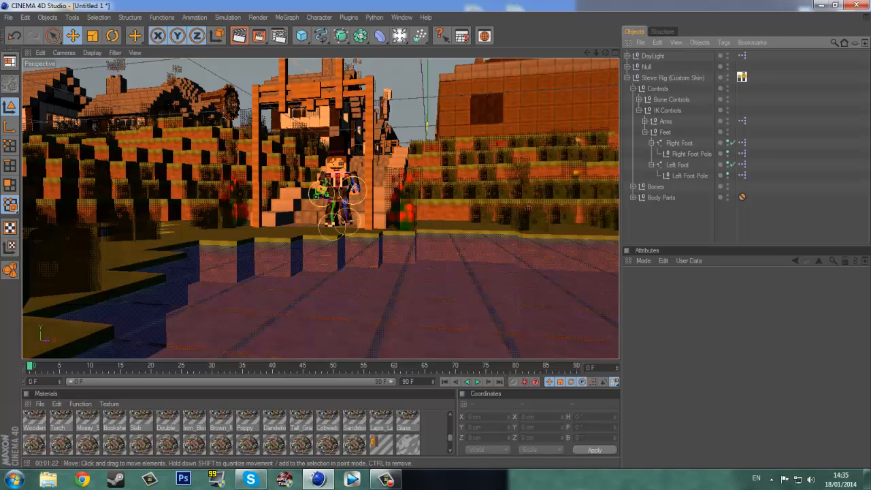
pyautogui.scroll(-1, 231, 429)
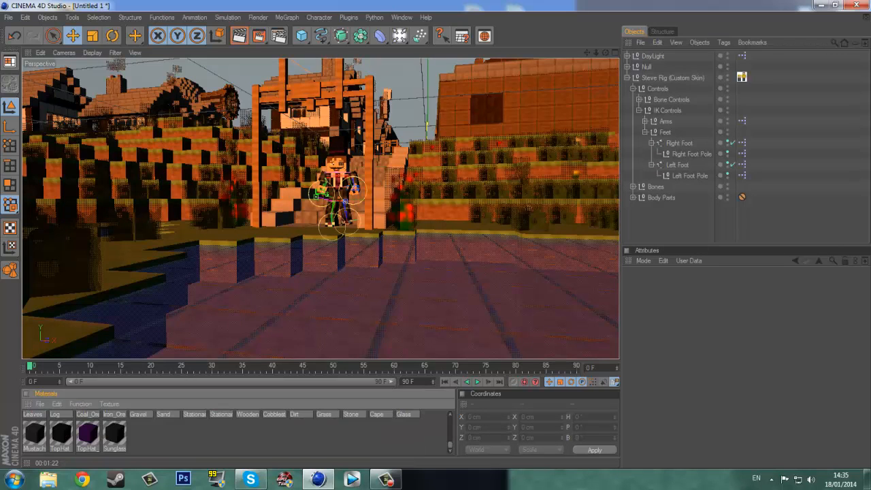
pyautogui.scroll(-1, 232, 429)
pyautogui.scroll(-1, 232, 429)
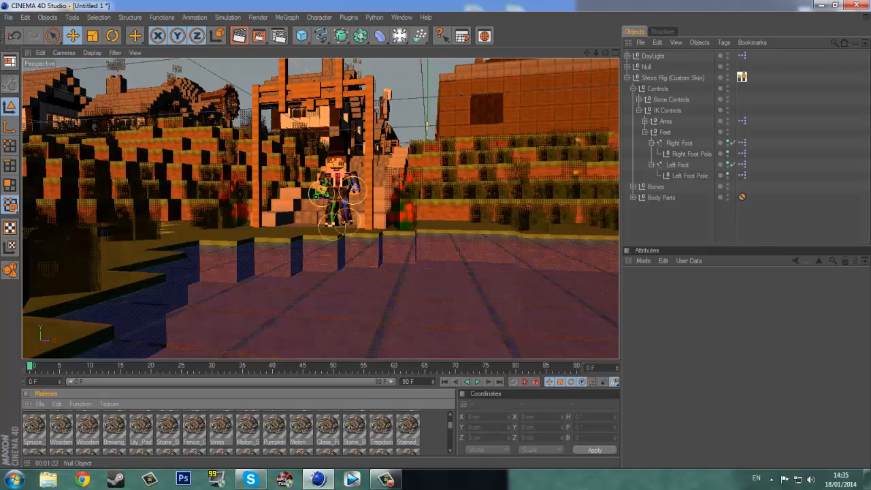
pyautogui.click(627, 67)
pyautogui.scroll(-10, 674, 143)
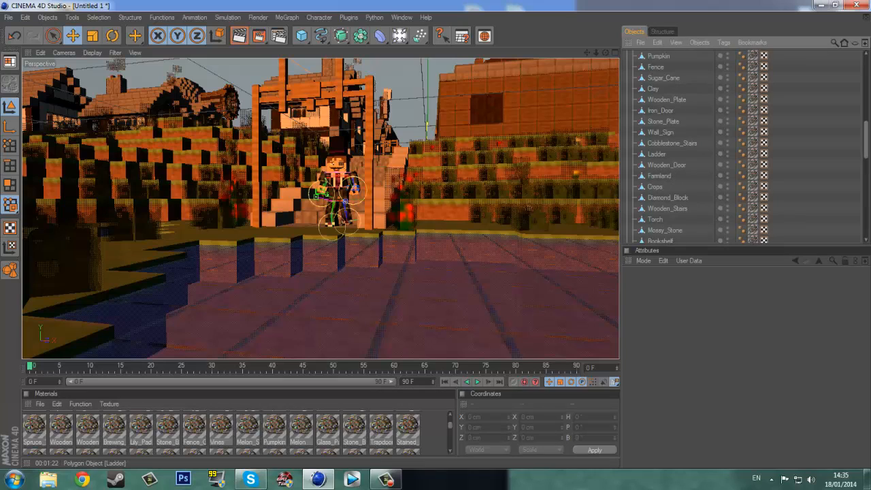
pyautogui.scroll(-4, 674, 148)
pyautogui.scroll(-10, 674, 147)
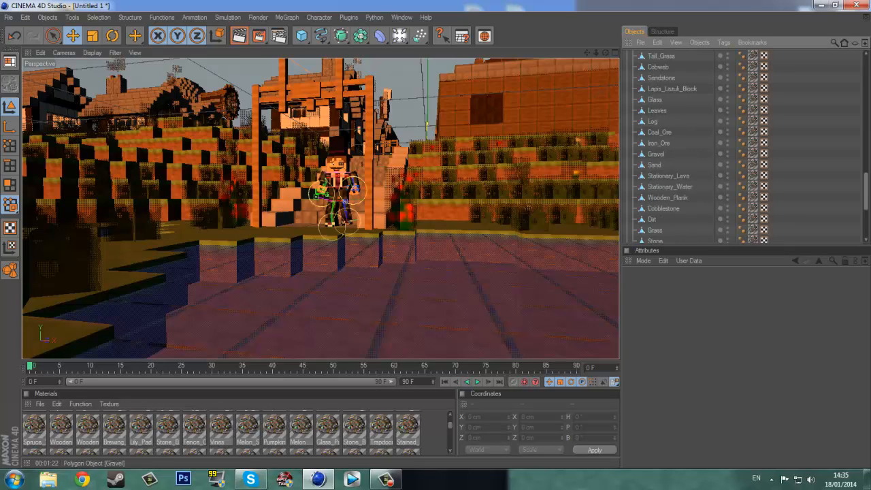
pyautogui.scroll(4, 674, 147)
pyautogui.click(753, 186)
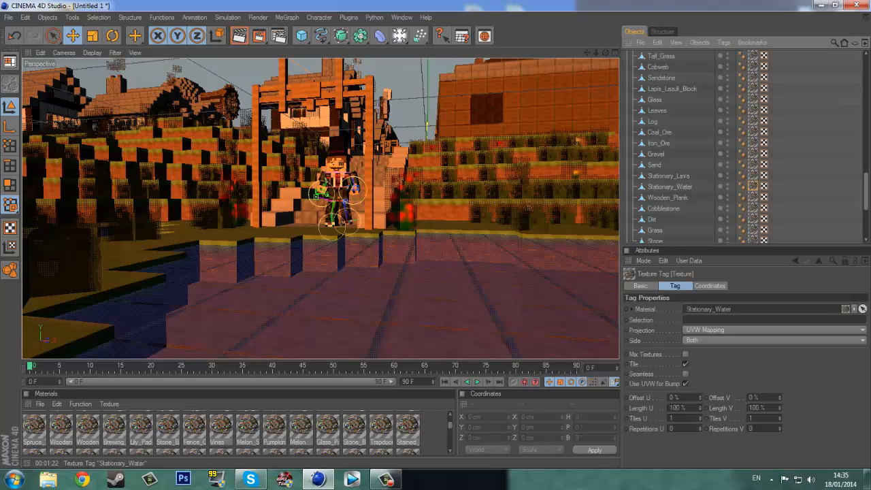
pyautogui.press('Delete')
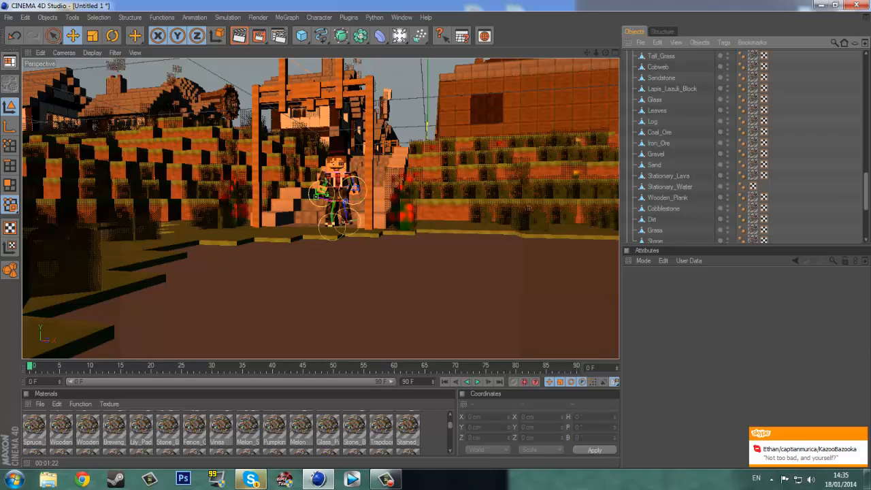
# Create a new material with specular disabled and its color set to blue, RGB 73, 131, 175
pyautogui.hotkey('ctrl', 'n')
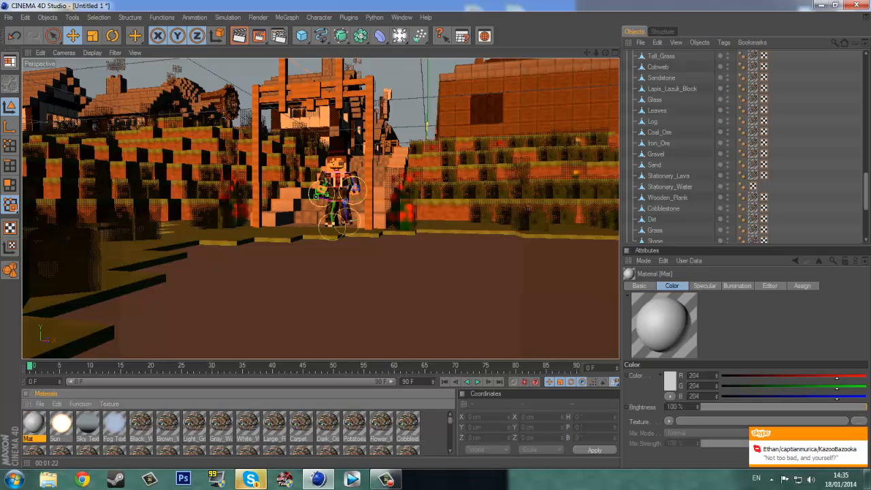
pyautogui.doubleClick(33, 423)
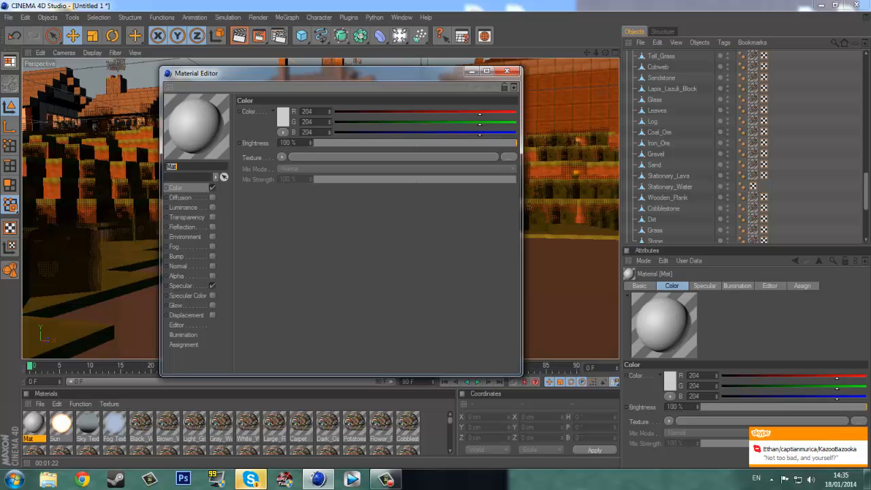
pyautogui.click(212, 285)
pyautogui.click(283, 116)
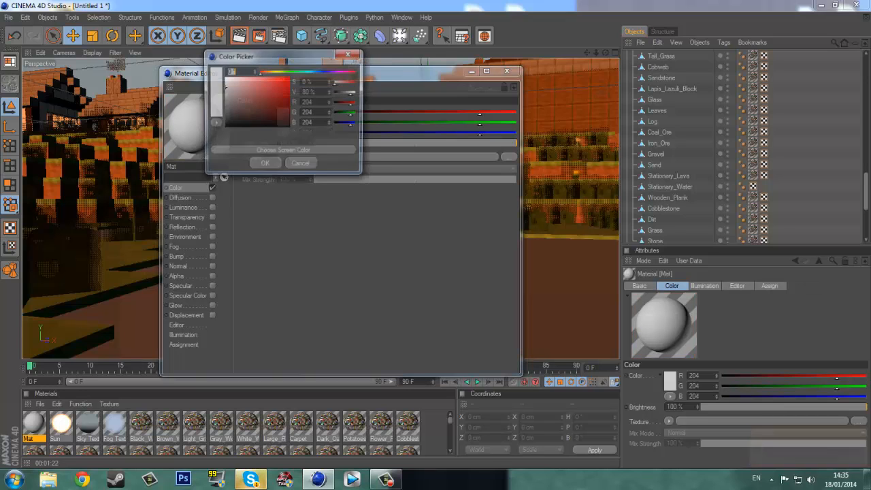
pyautogui.moveTo(307, 71); pyautogui.dragTo(315, 72)
pyautogui.moveTo(255, 87); pyautogui.dragTo(261, 90)
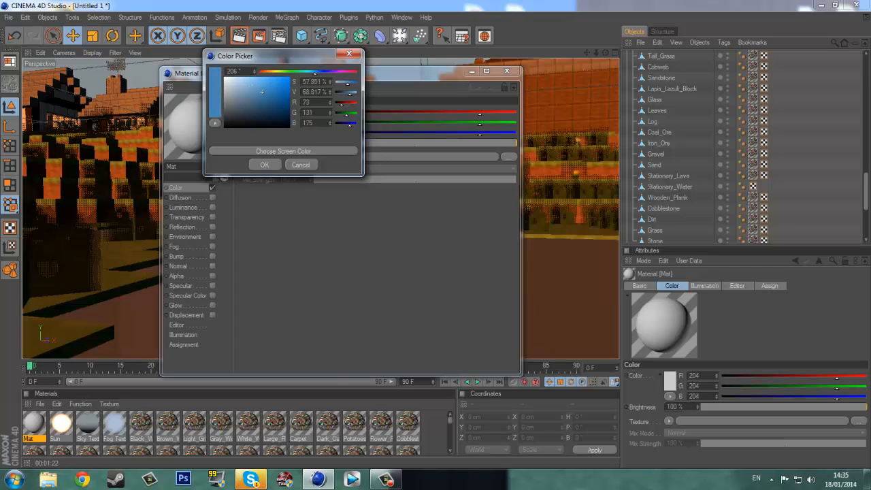
pyautogui.click(264, 164)
# Enable reflection at 19% brightness and transparency at 70% brightness on the new blue material
pyautogui.click(183, 227)
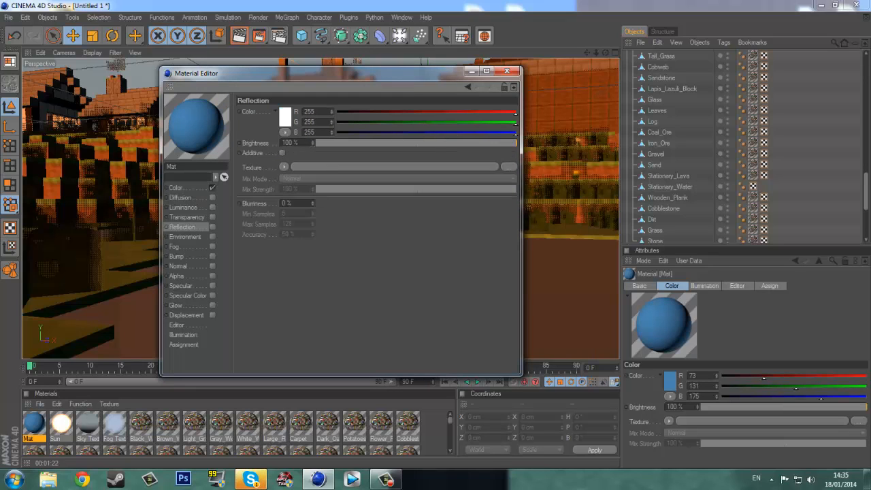
pyautogui.click(212, 227)
pyautogui.click(430, 133)
pyautogui.moveTo(431, 133); pyautogui.dragTo(354, 143)
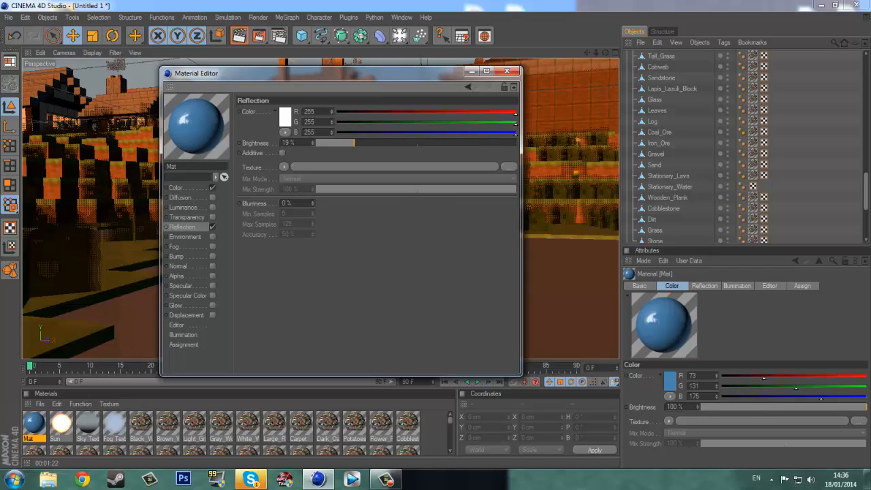
pyautogui.click(213, 216)
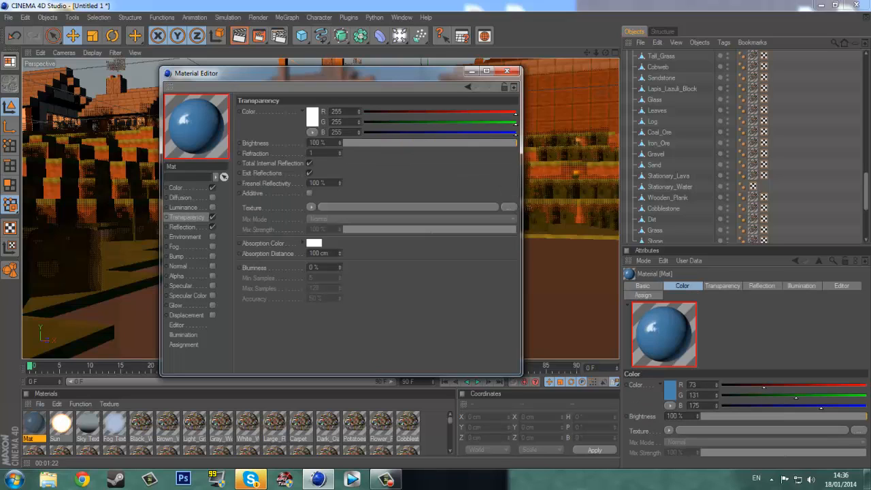
pyautogui.moveTo(516, 143); pyautogui.dragTo(466, 143)
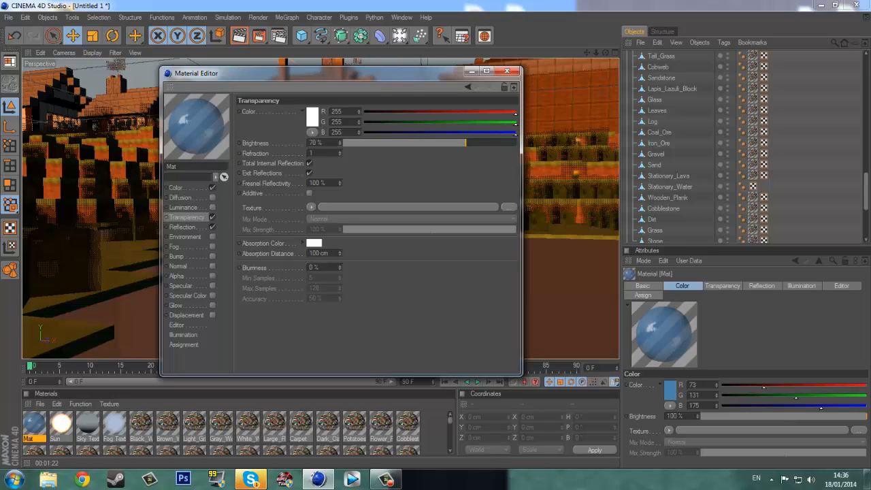
# Load a Noise shader as the texture of the new material's color channel
pyautogui.click(176, 187)
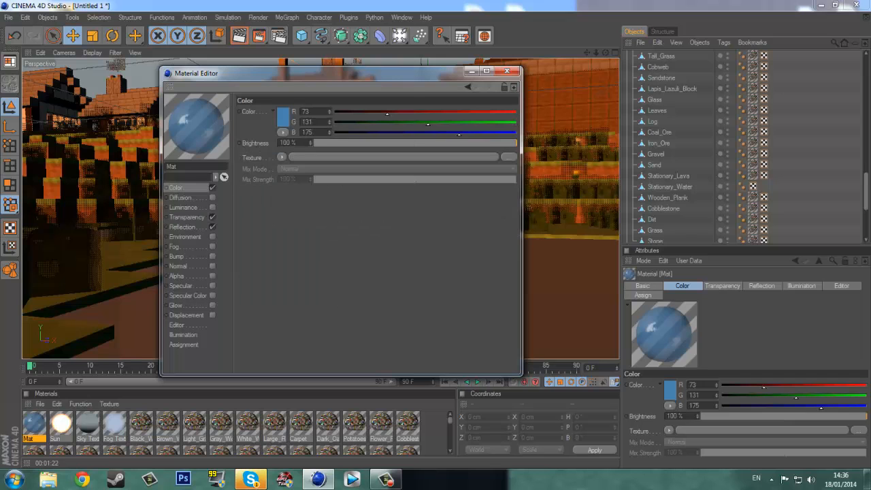
pyautogui.click(509, 157)
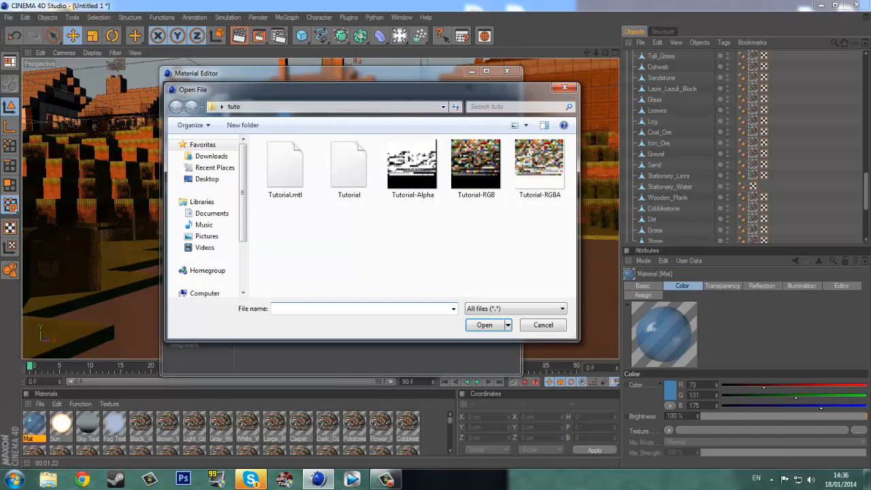
pyautogui.press('Escape')
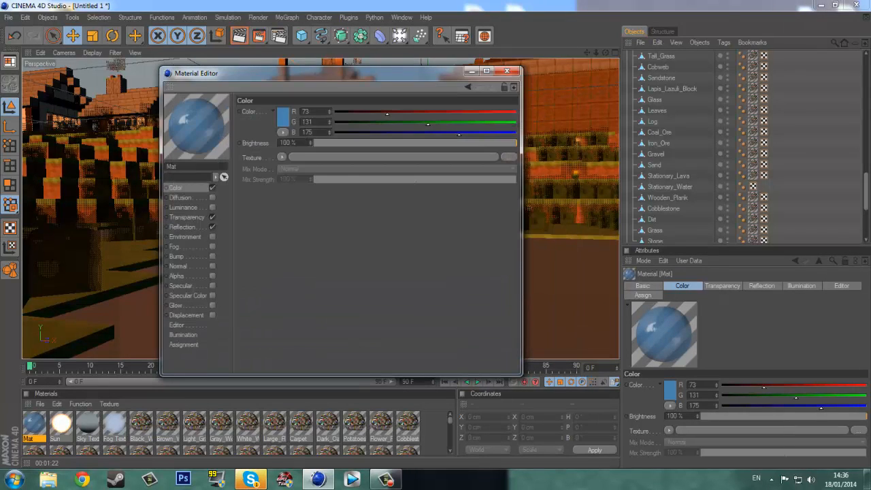
pyautogui.click(282, 157)
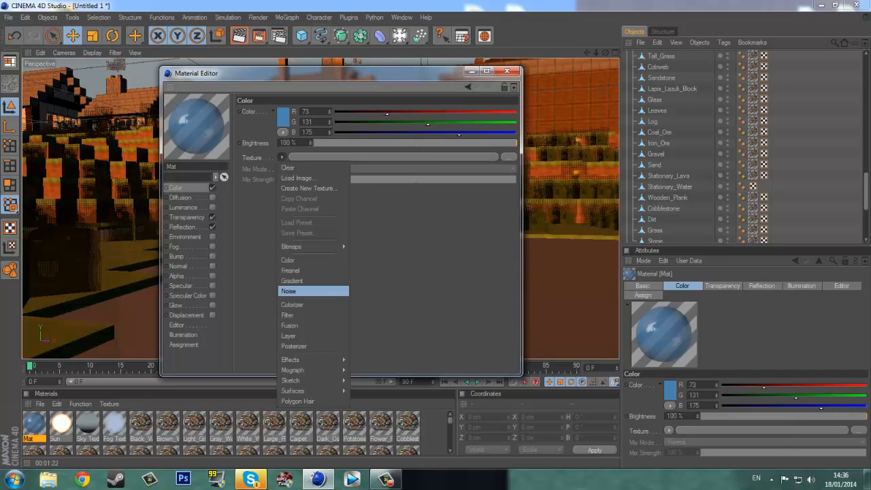
pyautogui.click(300, 291)
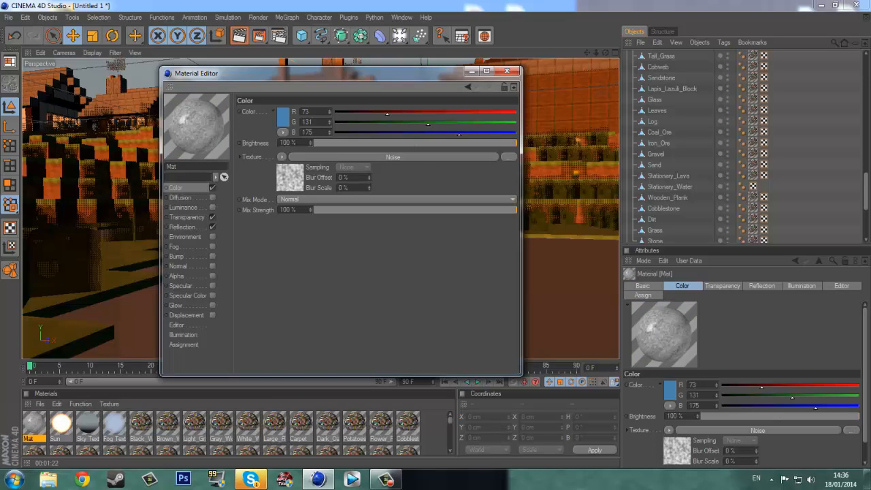
# Change the Noise shader's noise type to Wavy Turbulence after trying Turbulence
pyautogui.click(393, 157)
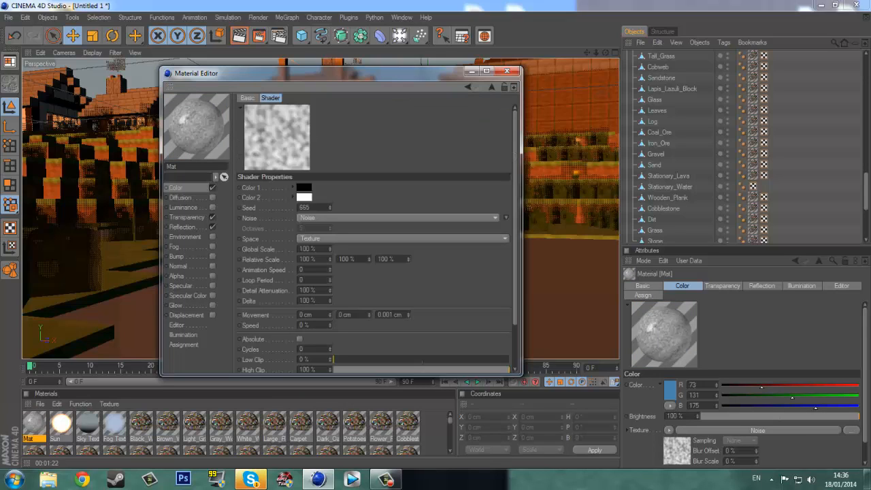
pyautogui.click(398, 218)
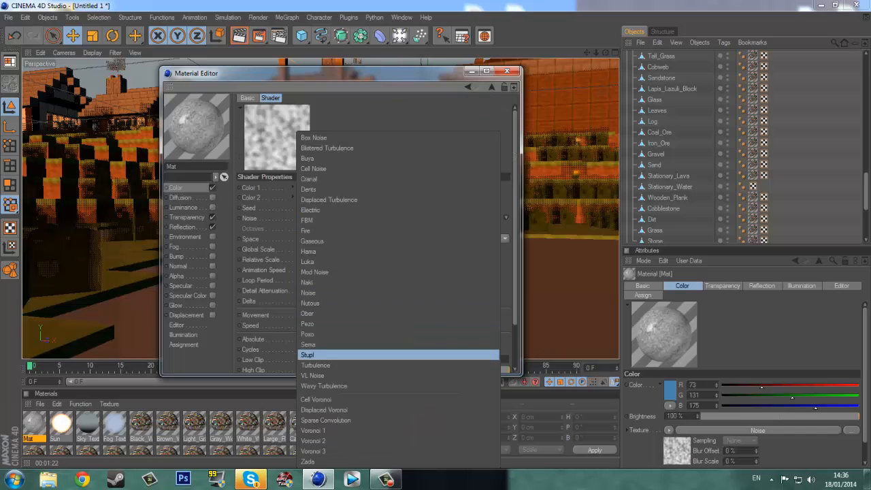
pyautogui.click(316, 365)
pyautogui.click(398, 218)
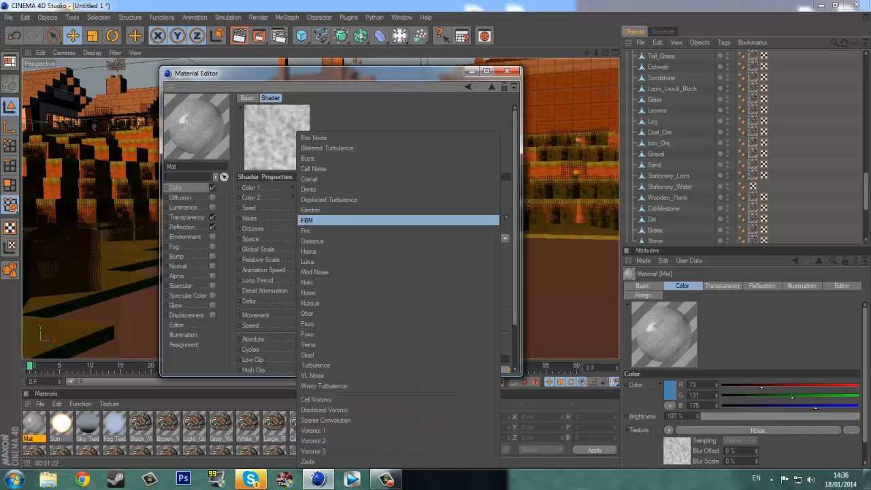
pyautogui.click(324, 386)
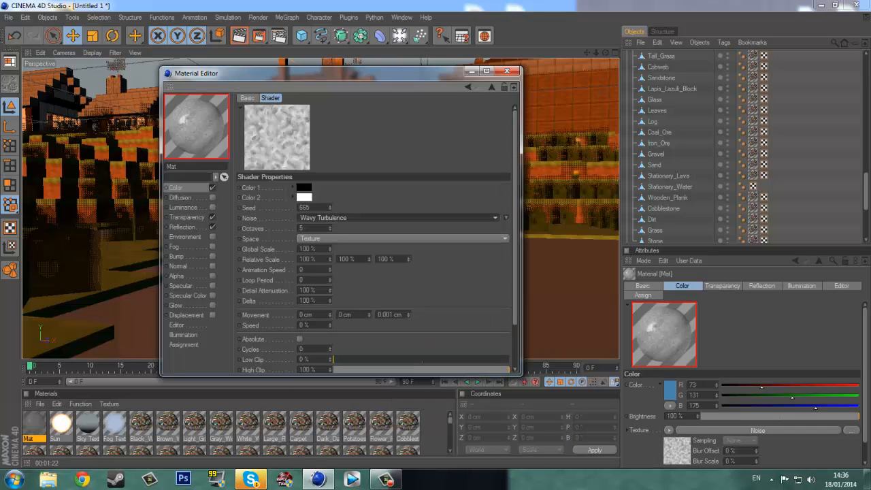
pyautogui.click(402, 239)
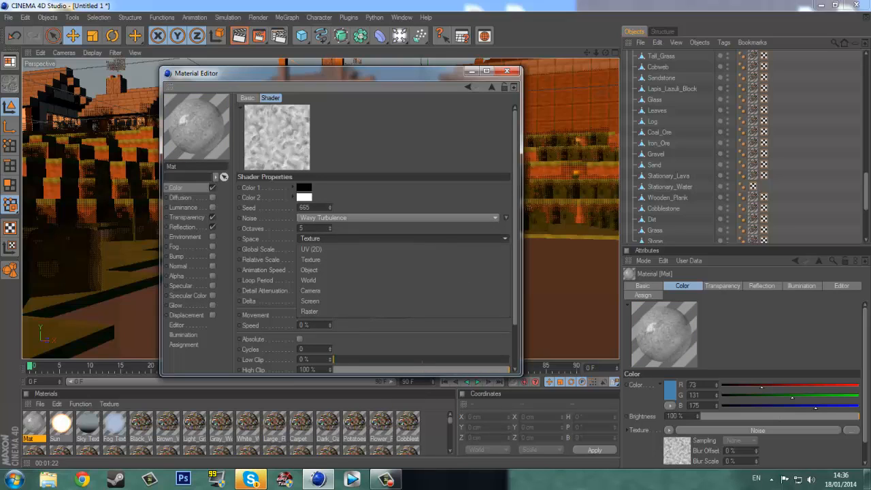
pyautogui.click(303, 187)
# Set the Noise shader's Color 1 to light blue with hue 192° and RGB 112, 204, 227
pyautogui.click(304, 188)
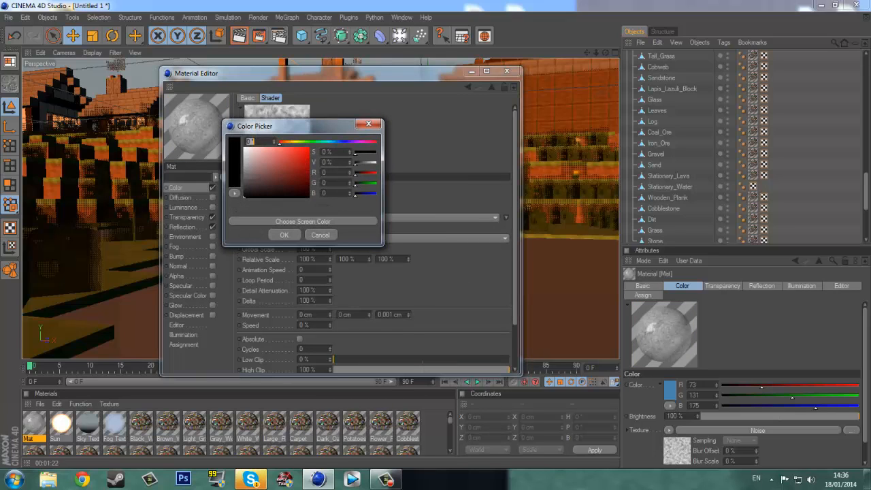
pyautogui.write('192')
pyautogui.press('Return')
pyautogui.click(277, 152)
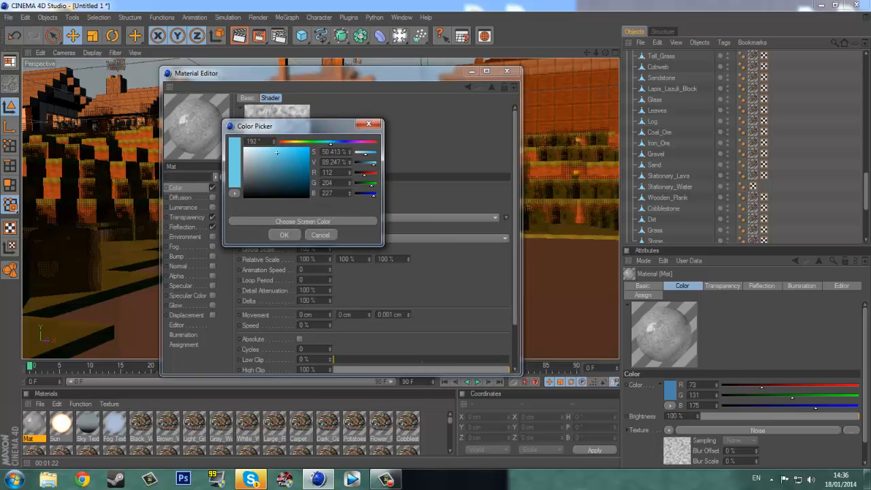
pyautogui.click(284, 235)
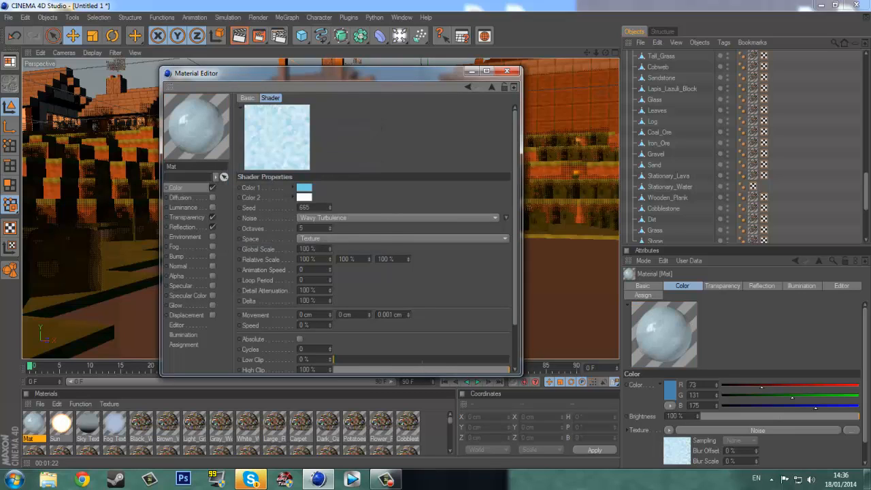
# Set the Noise shader's Color 2 to a saturated dark blue with hue 202°
pyautogui.click(304, 197)
pyautogui.write('202')
pyautogui.press('Return')
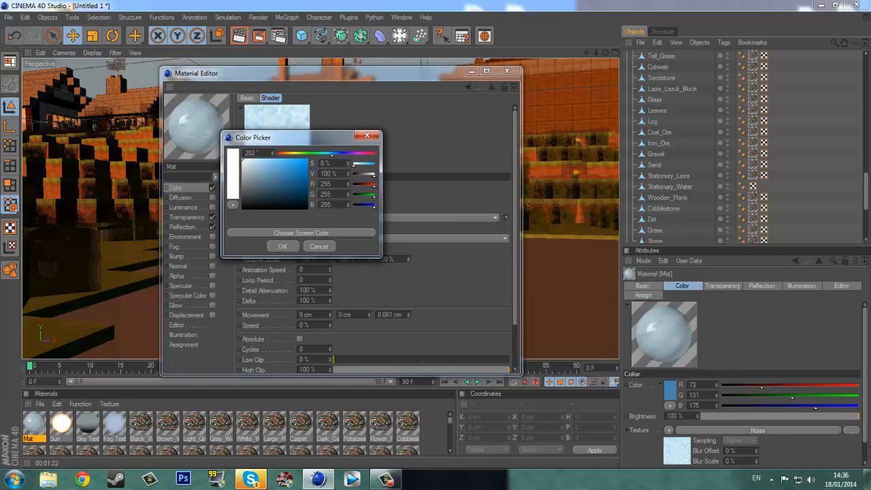
pyautogui.click(299, 181)
pyautogui.click(283, 245)
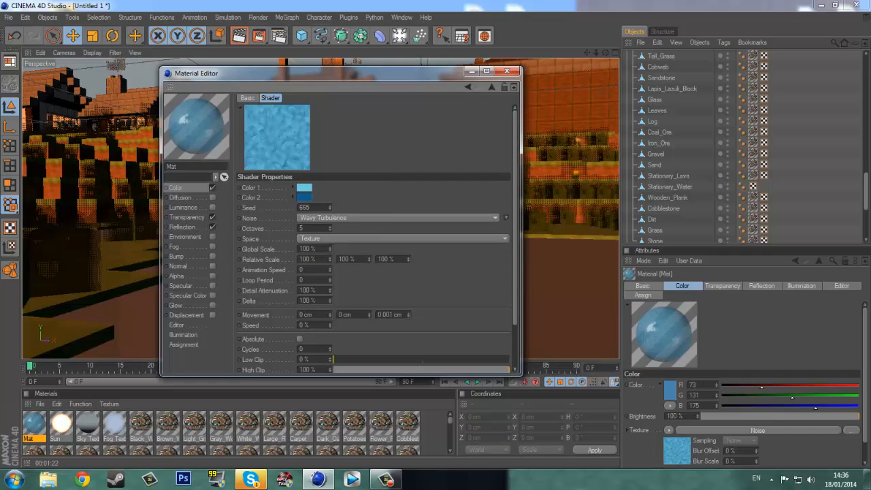
# Apply the new water material to the Stationary_Water object and render the active view as a test
pyautogui.click(507, 71)
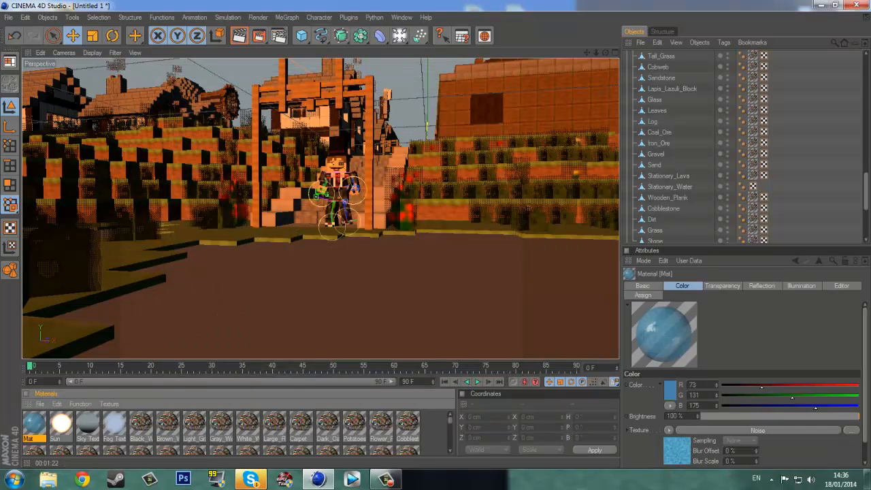
pyautogui.moveTo(34, 424); pyautogui.dragTo(764, 187)
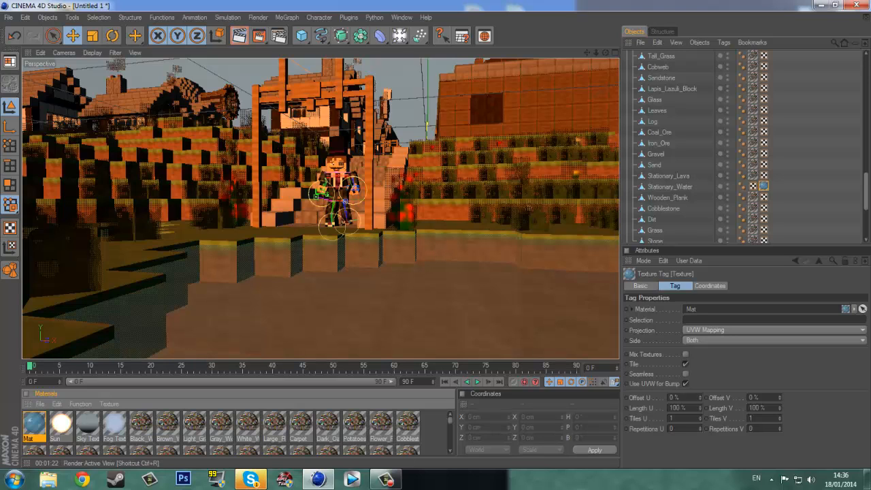
pyautogui.click(239, 35)
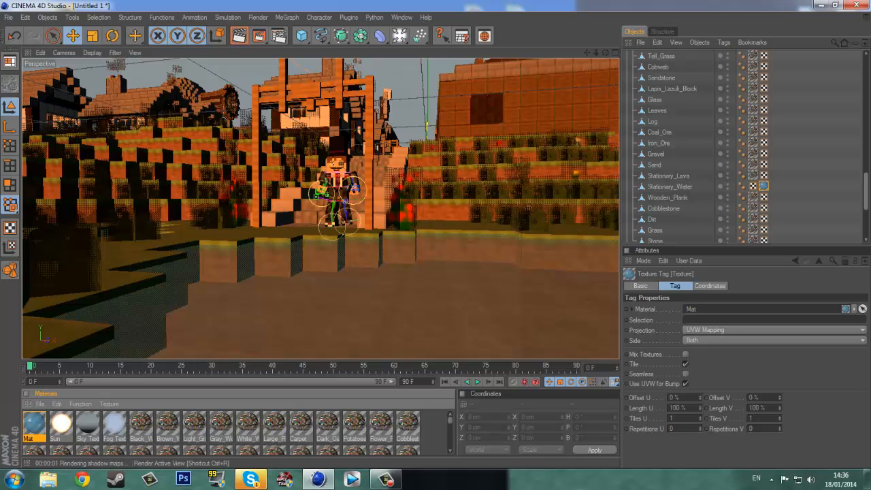
pyautogui.click(239, 35)
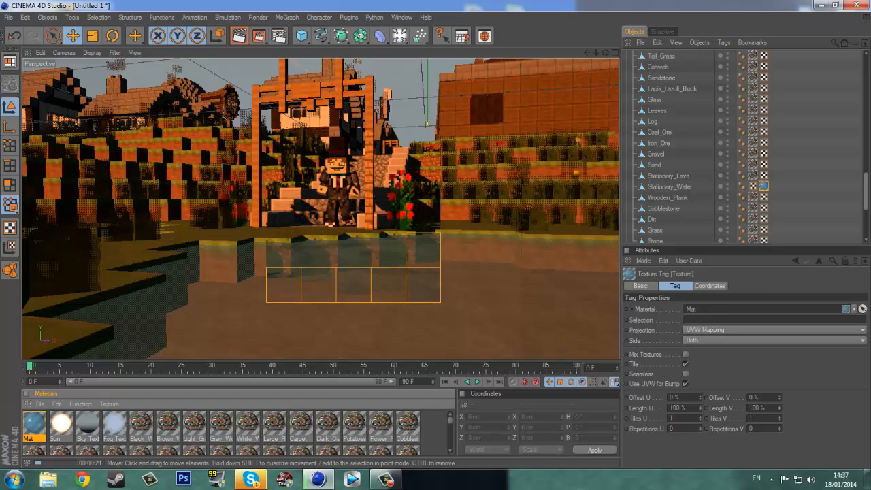
pyautogui.click(764, 186)
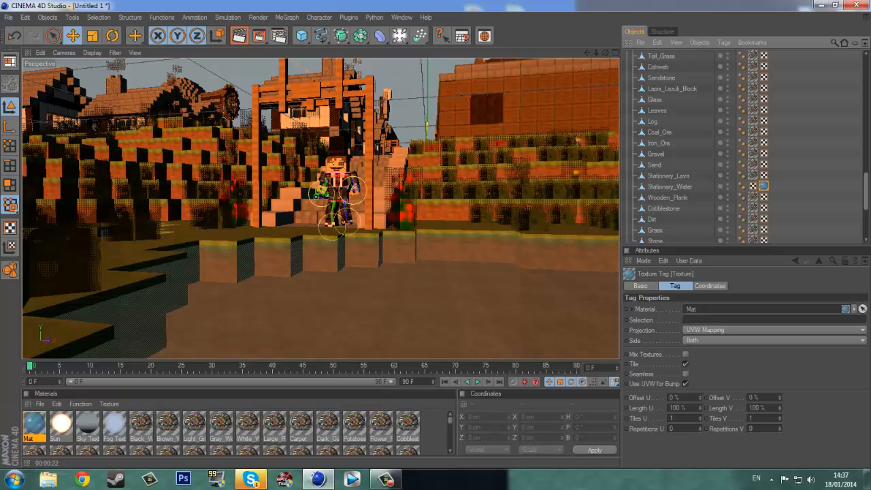
# Clear the Noise texture from the water material's color channel
pyautogui.doubleClick(34, 426)
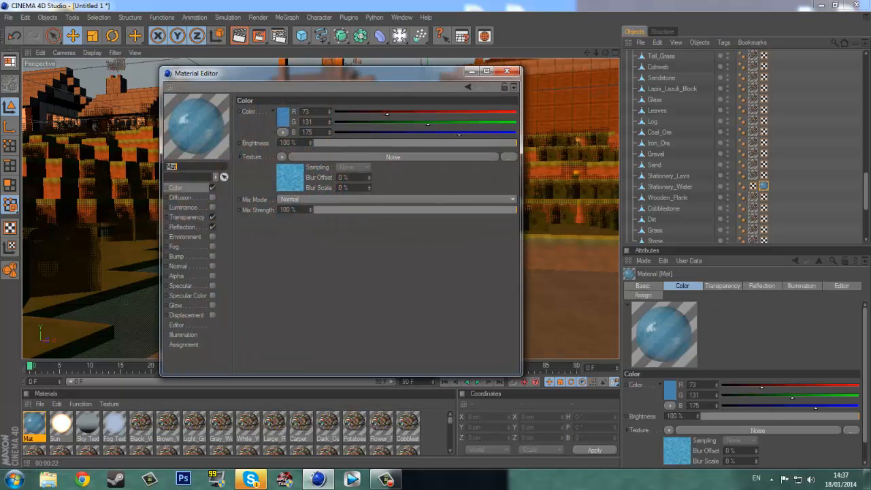
pyautogui.click(282, 157)
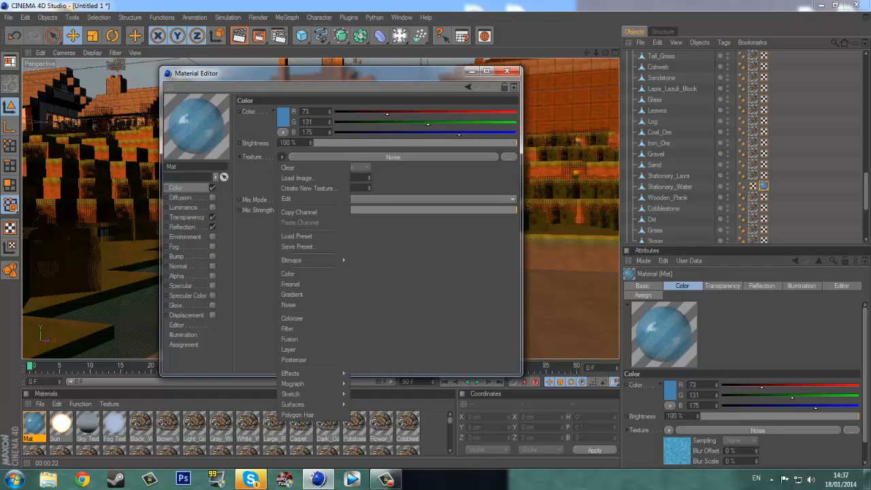
pyautogui.click(288, 167)
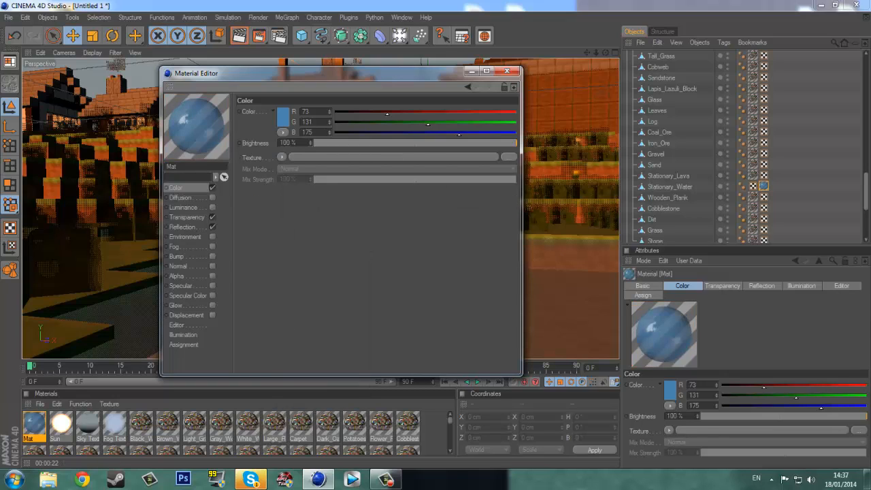
# Enable the water material's bump channel and load a Noise shader as its texture
pyautogui.click(176, 256)
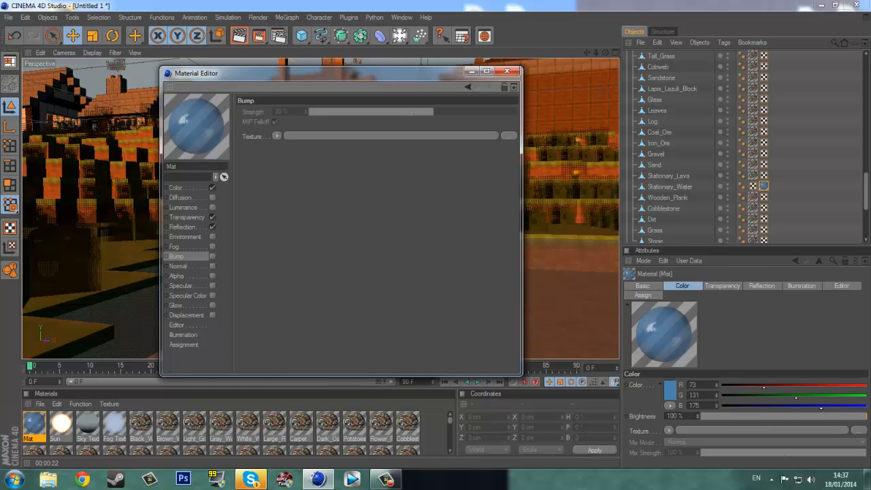
pyautogui.click(212, 256)
pyautogui.click(277, 136)
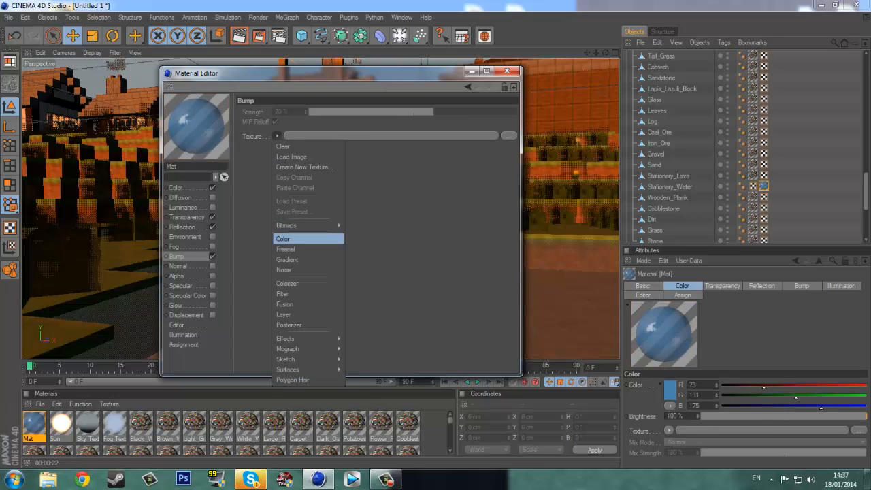
pyautogui.click(293, 270)
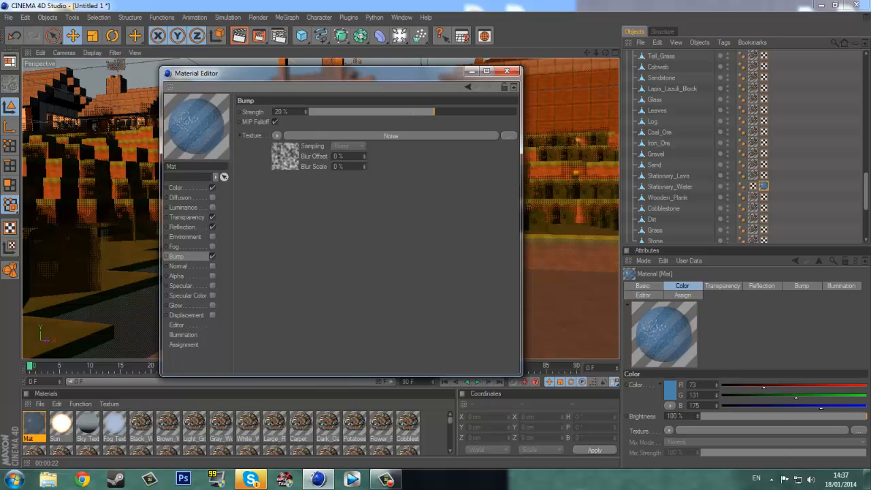
# Set the bump Noise shader's noise type to Wavy Turbulence
pyautogui.click(391, 136)
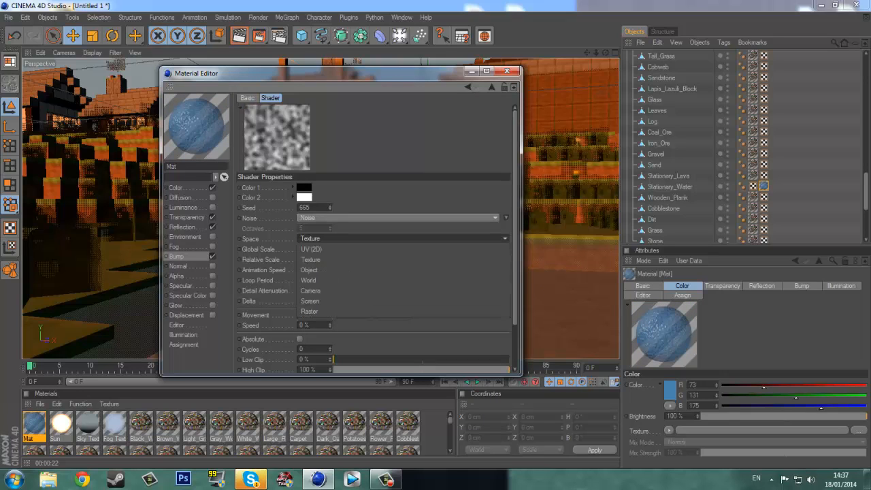
pyautogui.click(398, 218)
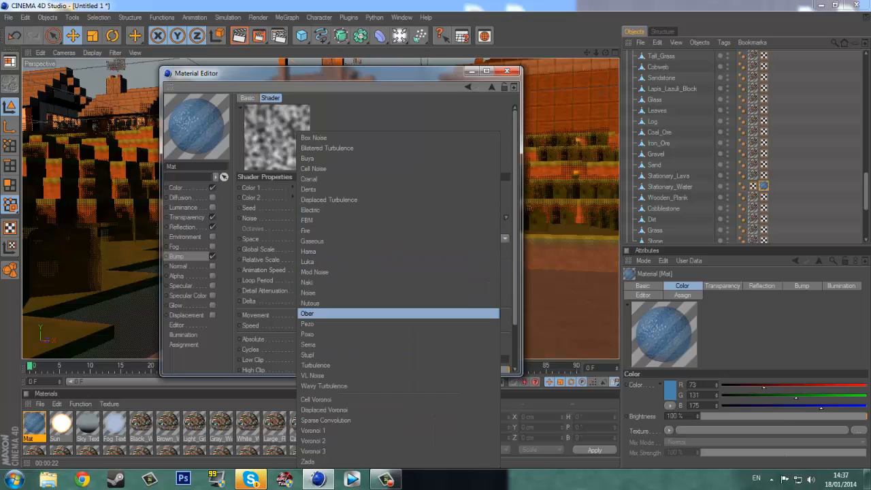
pyautogui.click(324, 386)
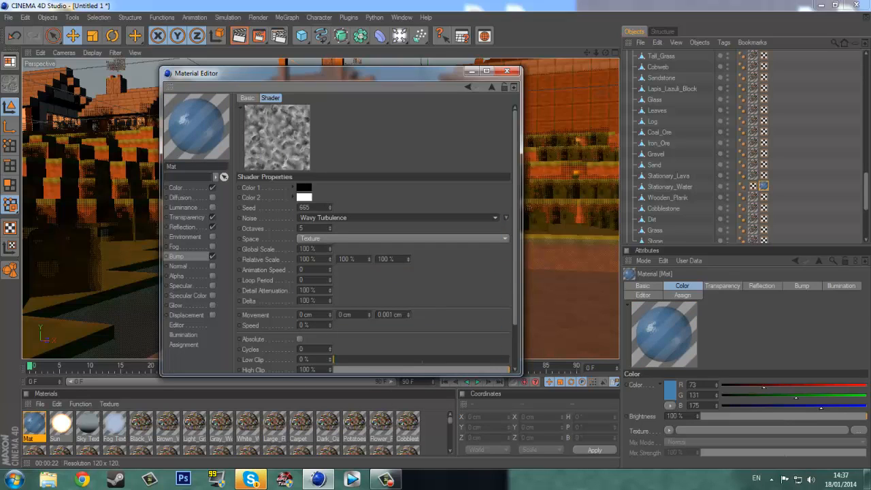
# Try 20 octaves and the Turbulence noise type on the bump Noise shader, and return it to Wavy Turbulence
pyautogui.moveTo(329, 228); pyautogui.dragTo(329, 126)
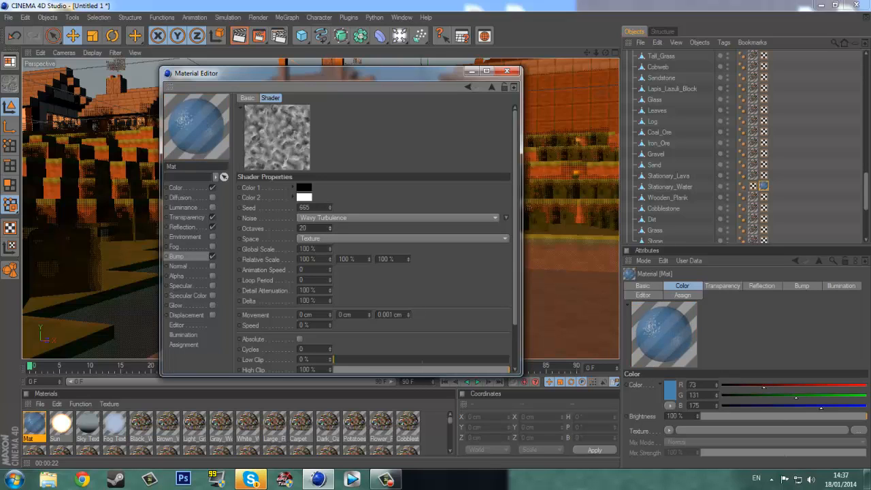
pyautogui.moveTo(329, 228); pyautogui.dragTo(329, 249)
pyautogui.click(399, 218)
pyautogui.click(398, 402)
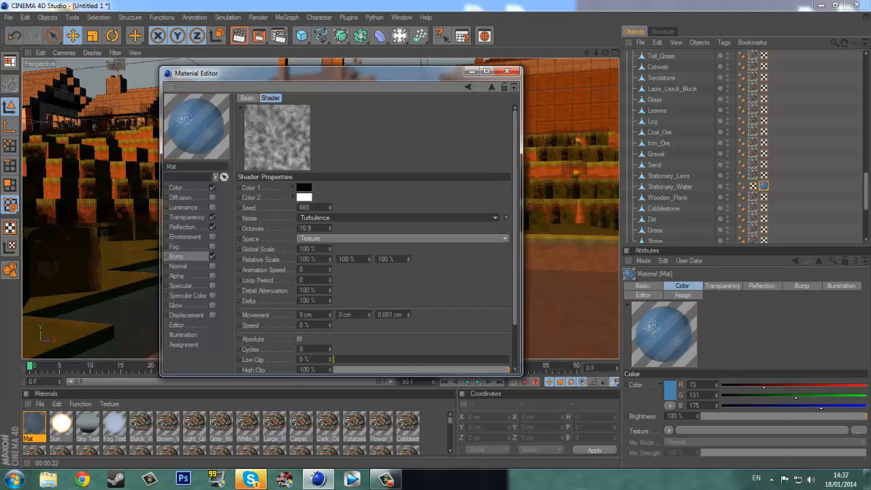
pyautogui.click(399, 218)
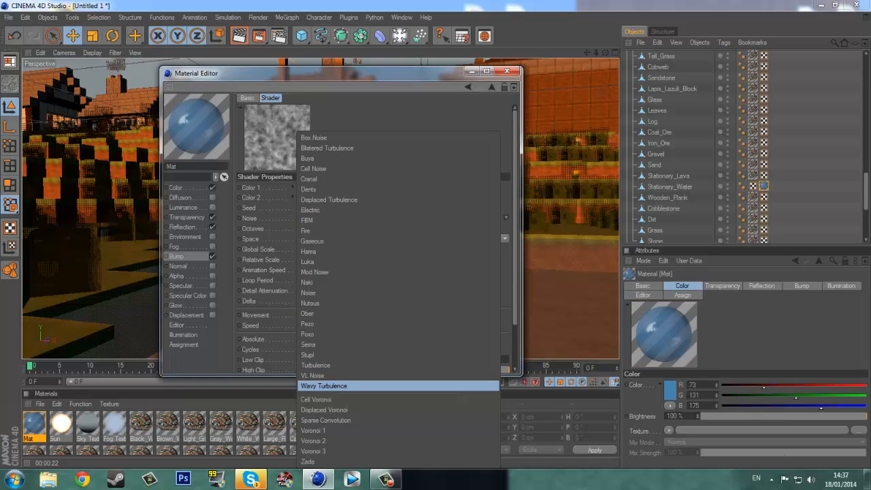
pyautogui.click(398, 438)
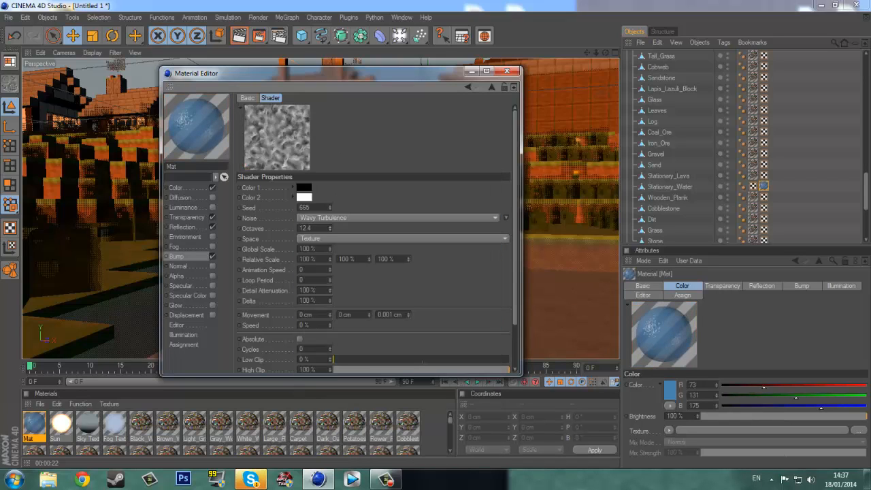
# Set the bump noise to 10.5 octaves, 53% global scale, 116% first relative scale and -3 cm first movement value
pyautogui.moveTo(330, 228); pyautogui.dragTo(330, 272)
pyautogui.moveTo(329, 249)
pyautogui.mouseDown()
pyautogui.moveTo(330, 273)
pyautogui.moveTo(329, 242)
pyautogui.mouseUp()
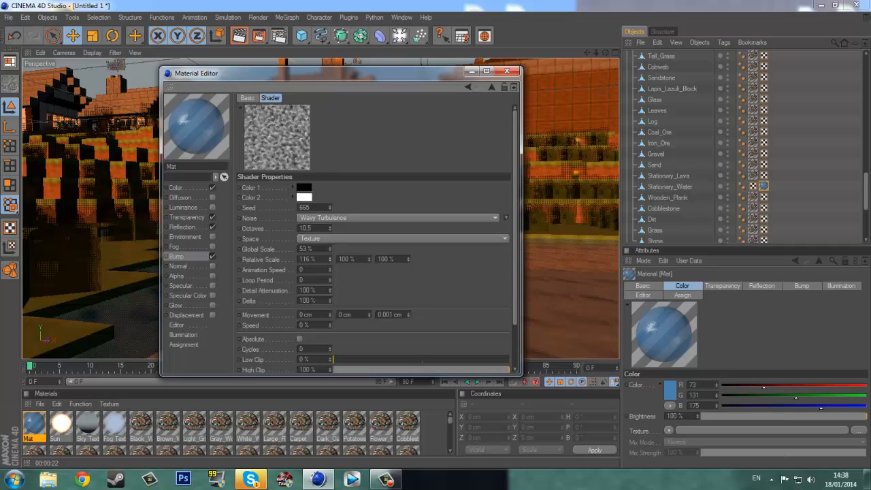
pyautogui.moveTo(329, 314)
pyautogui.mouseDown()
pyautogui.moveTo(330, 302)
pyautogui.moveTo(330, 327)
pyautogui.mouseUp()
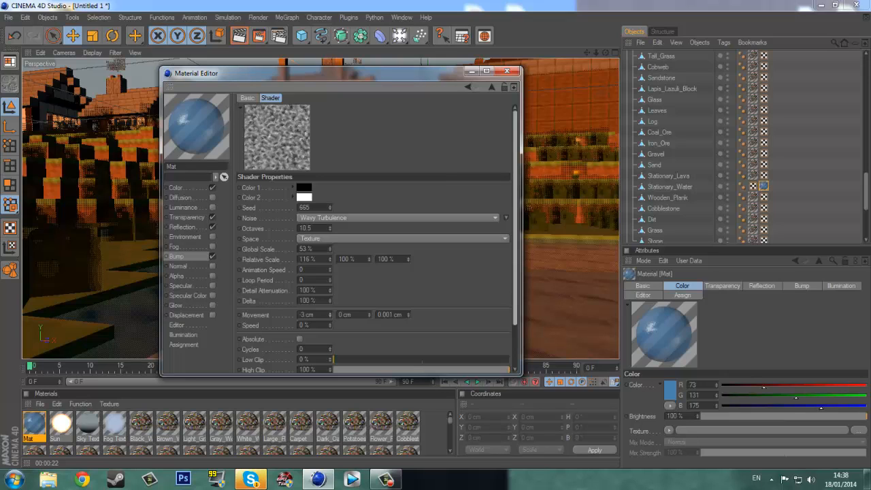
# Return from the Noise shader to the bump channel and raise its strength well above 20%
pyautogui.scroll(-4, 375, 239)
pyautogui.moveTo(515, 260); pyautogui.dragTo(514, 217)
pyautogui.click(492, 86)
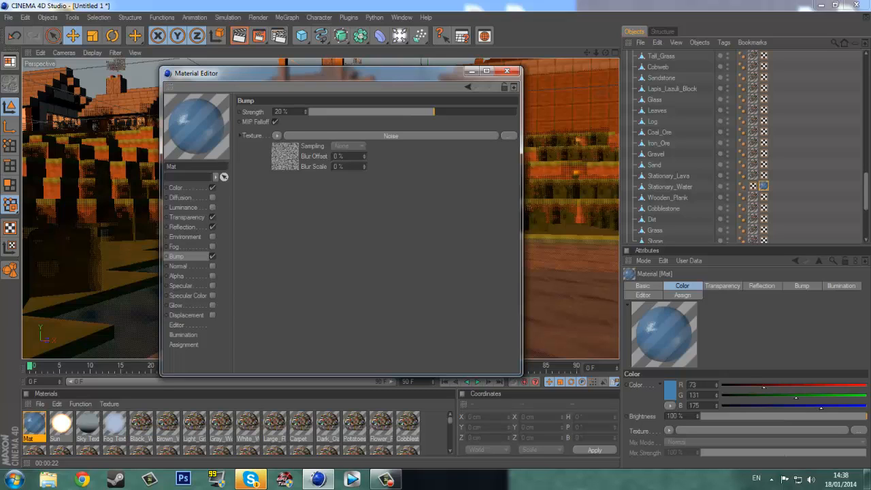
pyautogui.moveTo(434, 112); pyautogui.dragTo(499, 111)
# Set the bump noise's octaves to 9.5, global scale to 74%, animation speed to 3.1 and detail attenuation to 241%
pyautogui.click(390, 135)
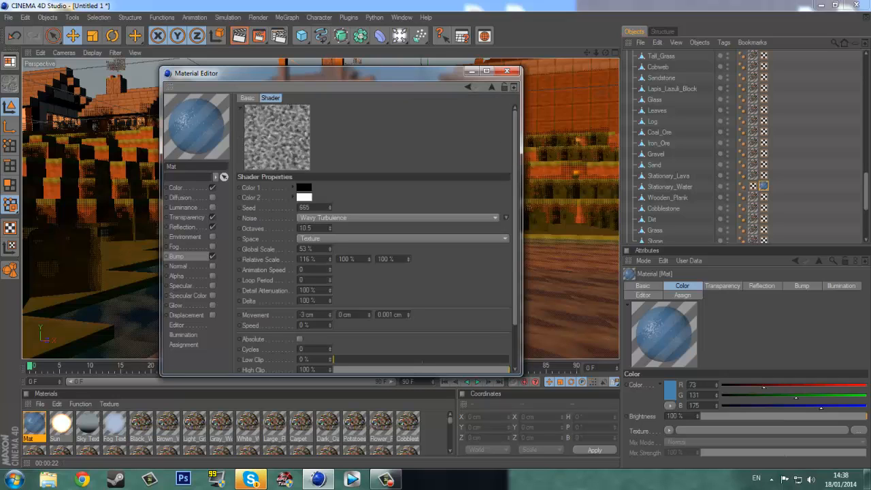
pyautogui.moveTo(330, 228); pyautogui.dragTo(330, 244)
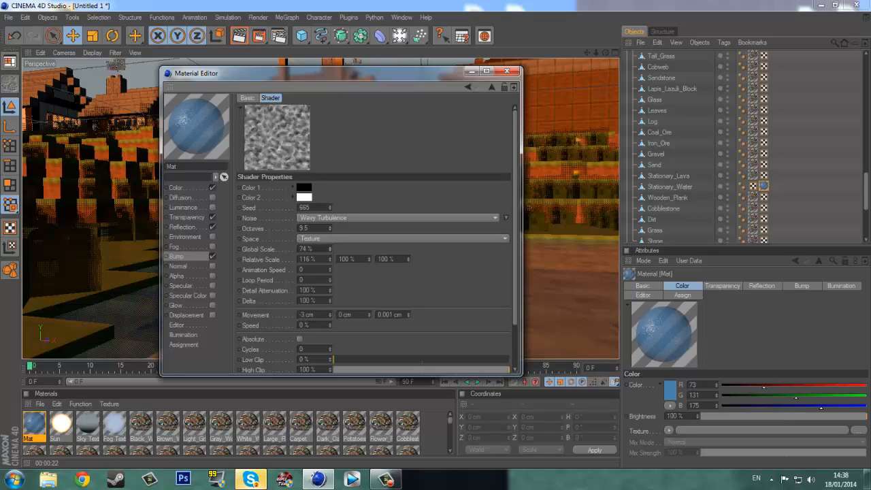
pyautogui.moveTo(330, 270); pyautogui.dragTo(330, 263)
pyautogui.scroll(-4, 374, 272)
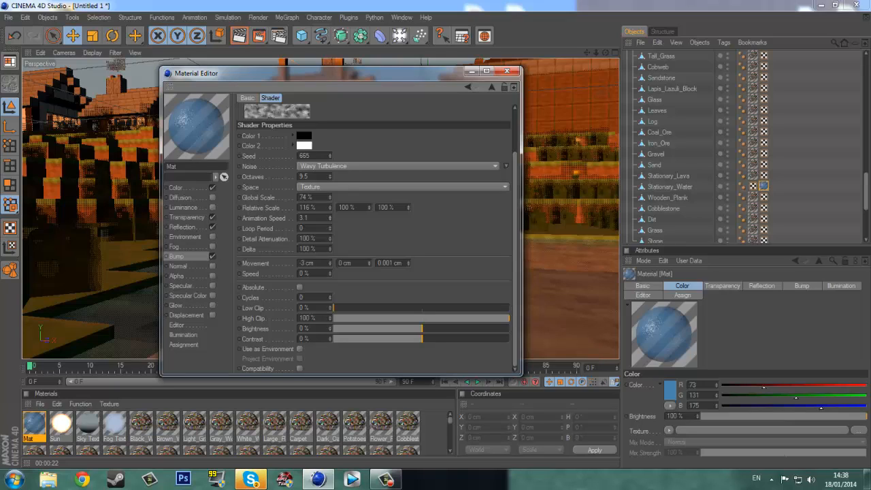
pyautogui.moveTo(330, 238); pyautogui.dragTo(331, 204)
# Close the material editor and render part of the active view to check the bumpy water surface
pyautogui.click(507, 71)
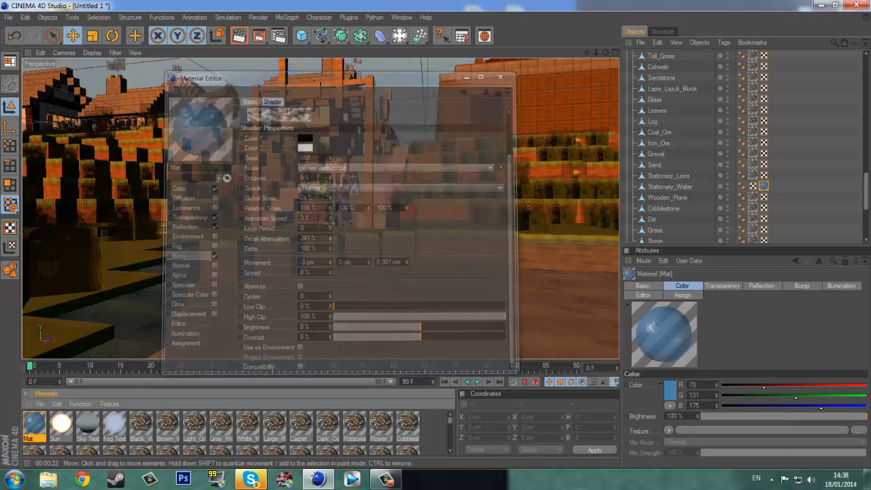
pyautogui.hotkey('ctrl', 'r')
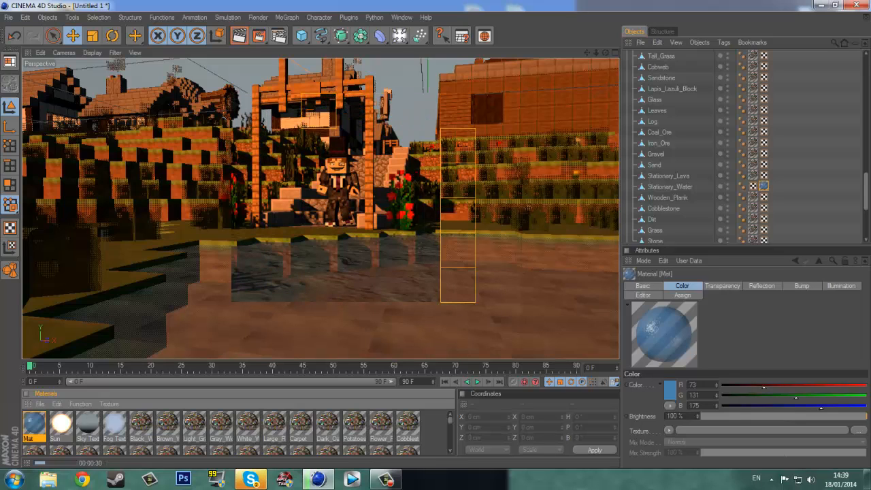
pyautogui.press('Escape')
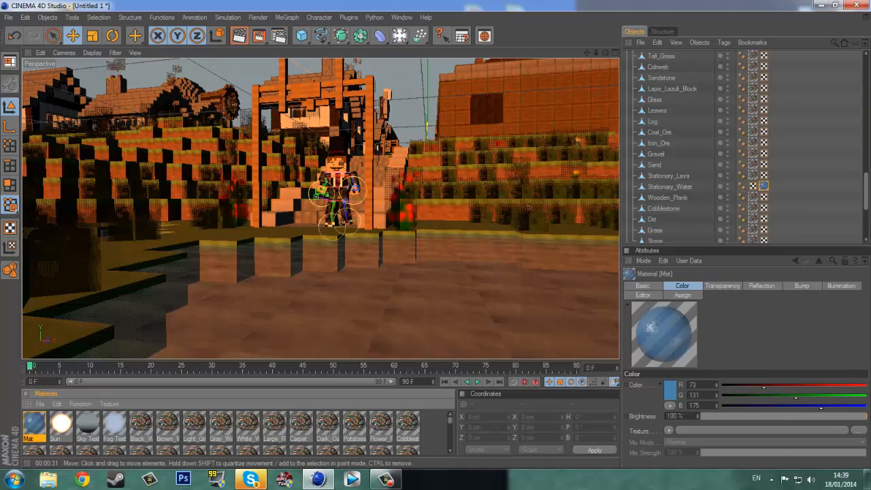
# Set Color 1 of the bump channel's Noise shader to a light blue with hue 198°
pyautogui.click(761, 286)
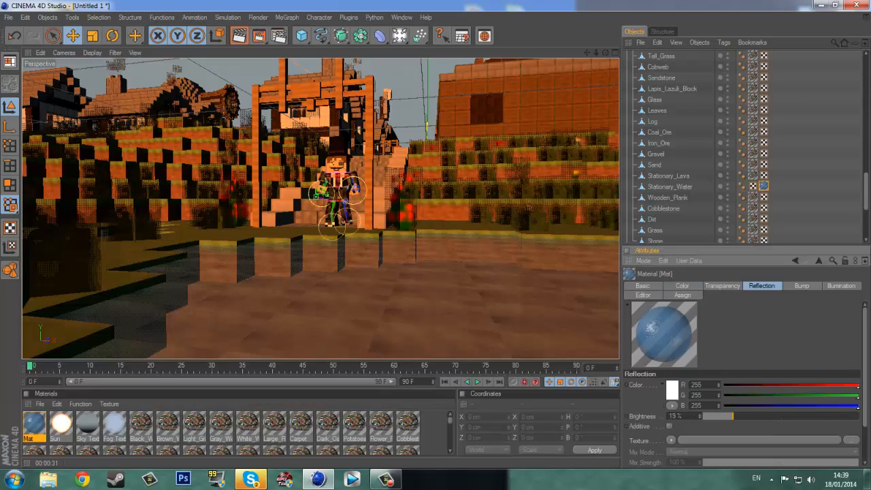
pyautogui.click(802, 286)
pyautogui.click(759, 409)
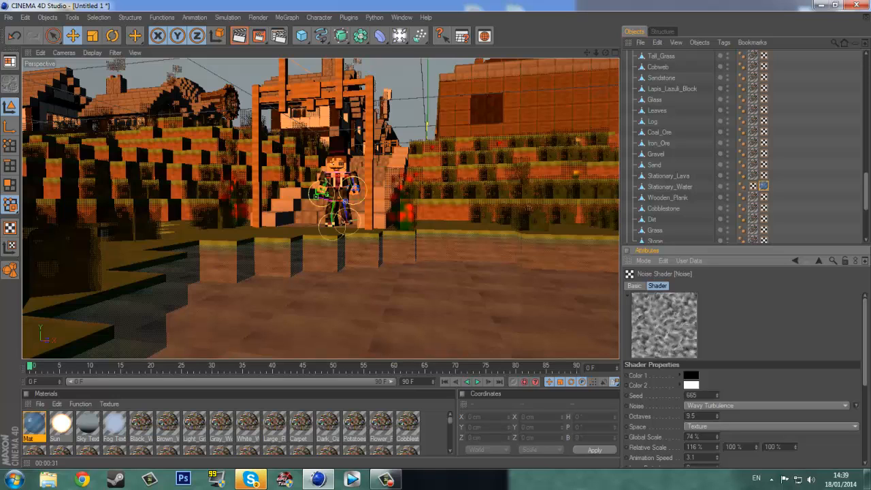
pyautogui.click(691, 375)
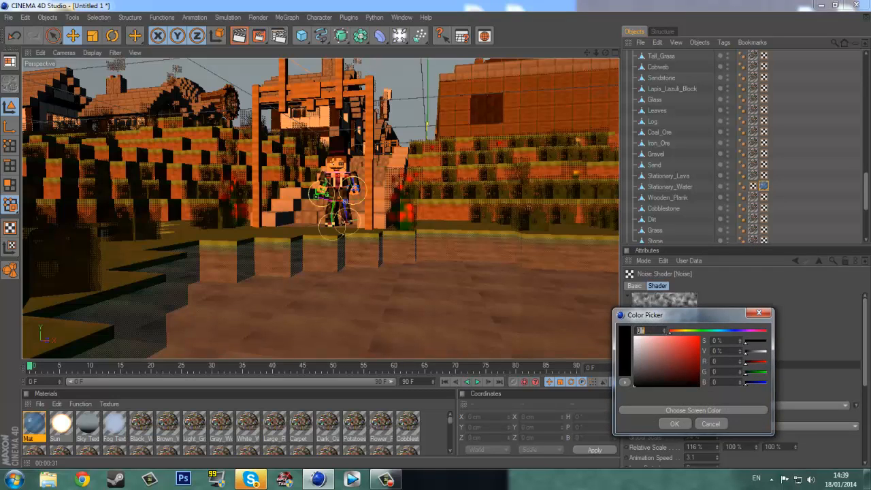
pyautogui.click(641, 341)
pyautogui.moveTo(717, 331); pyautogui.dragTo(723, 331)
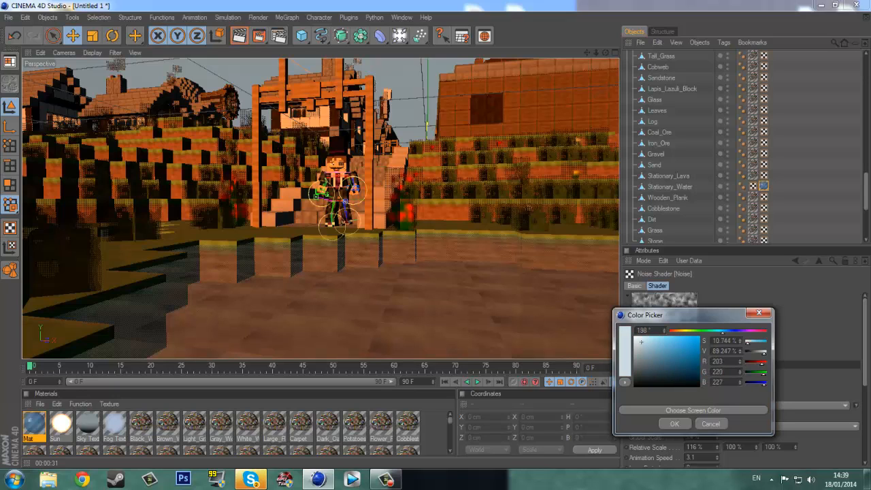
pyautogui.click(658, 348)
pyautogui.click(674, 423)
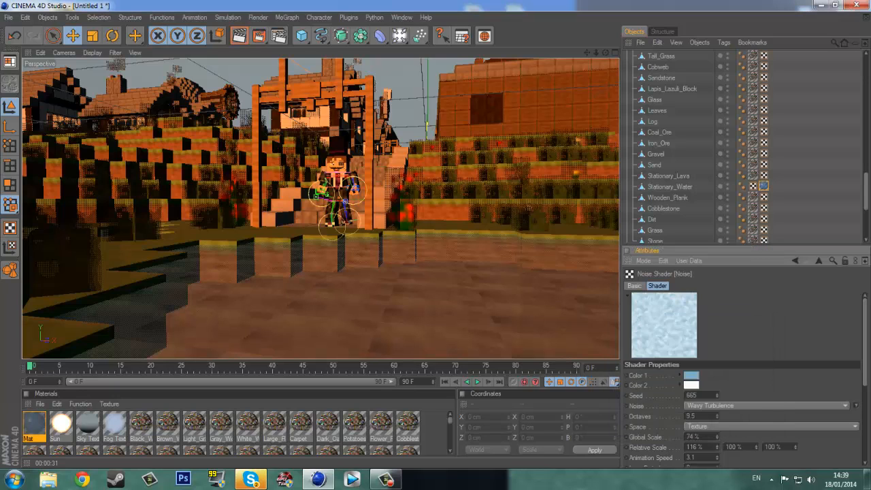
# Set the bump noise's Color 2 to blue with hue 221° and RGB 91, 114, 164, and render the active view
pyautogui.click(695, 387)
pyautogui.moveTo(644, 353); pyautogui.dragTo(641, 359)
pyautogui.moveTo(715, 342); pyautogui.dragTo(729, 342)
pyautogui.click(663, 365)
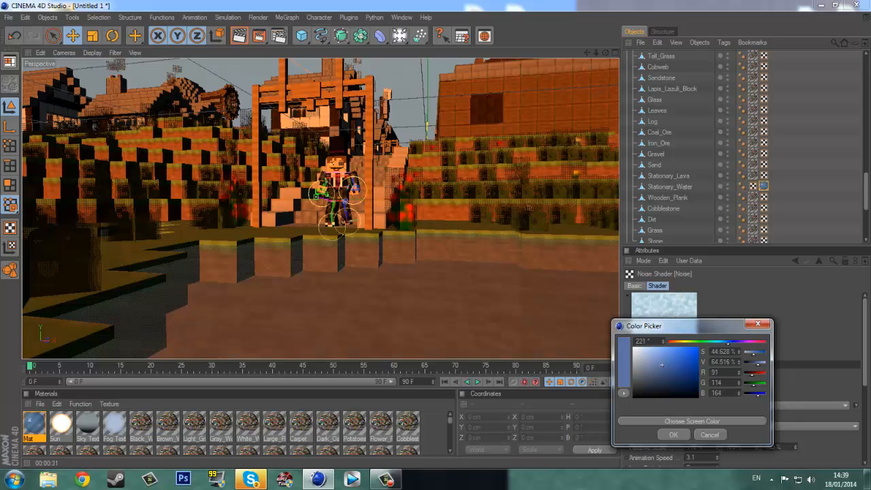
pyautogui.click(673, 434)
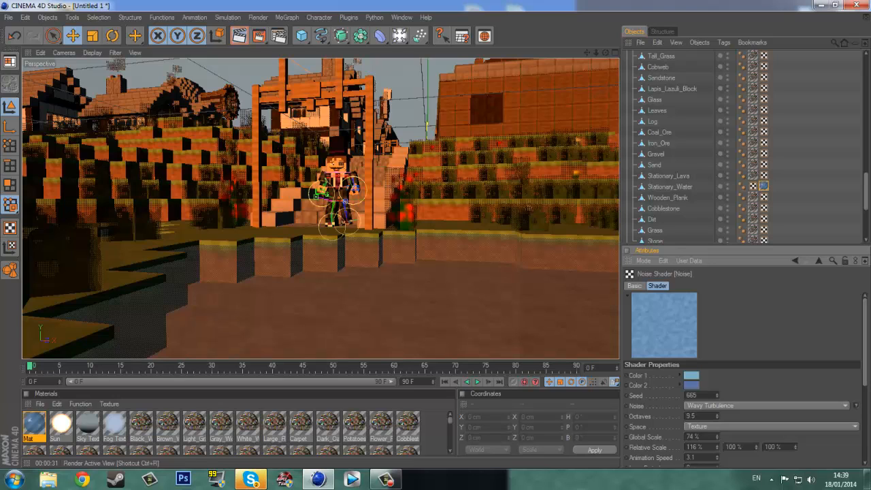
pyautogui.click(239, 35)
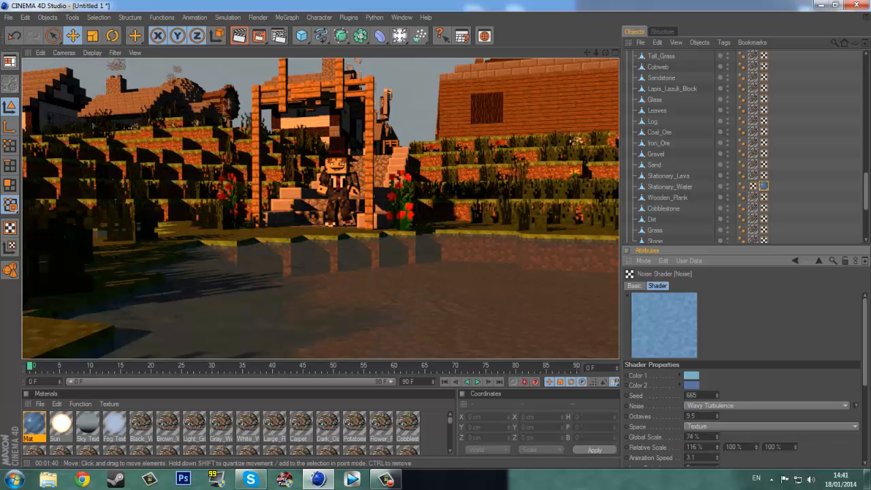
# Set the water material's reflection brightness to 35% and its transparency brightness to 85%
pyautogui.click(34, 425)
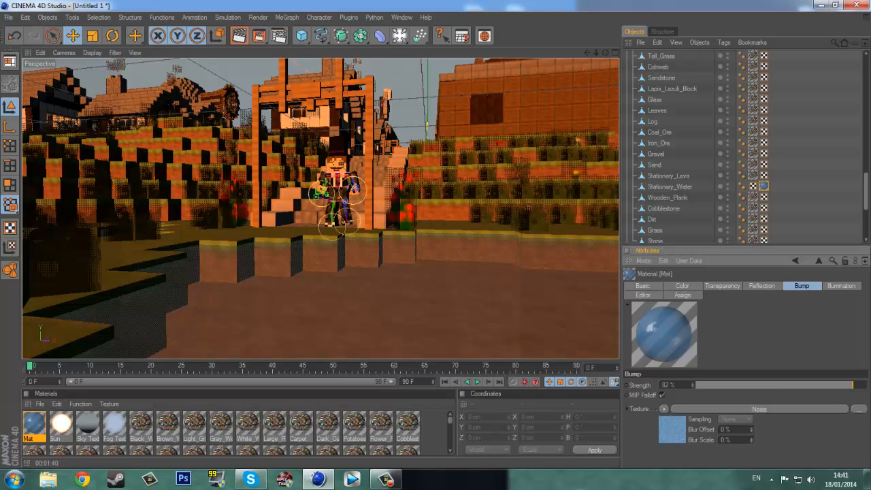
pyautogui.click(643, 285)
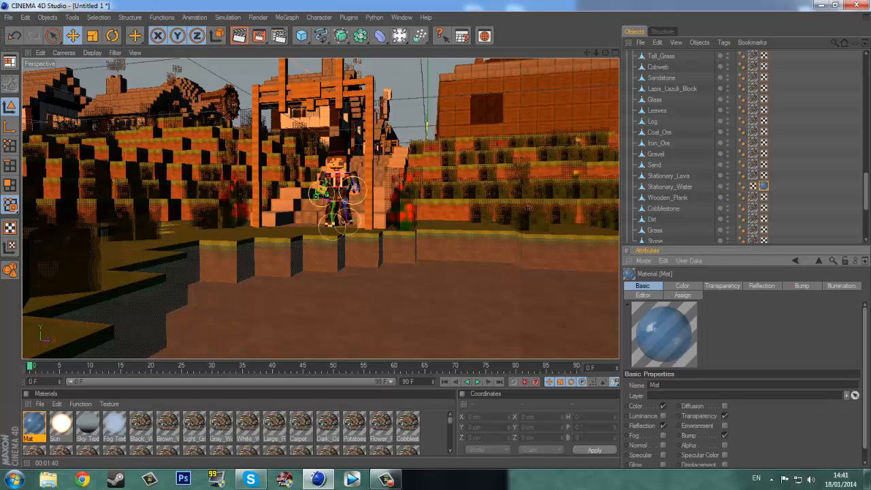
pyautogui.click(722, 286)
pyautogui.moveTo(821, 416); pyautogui.dragTo(831, 416)
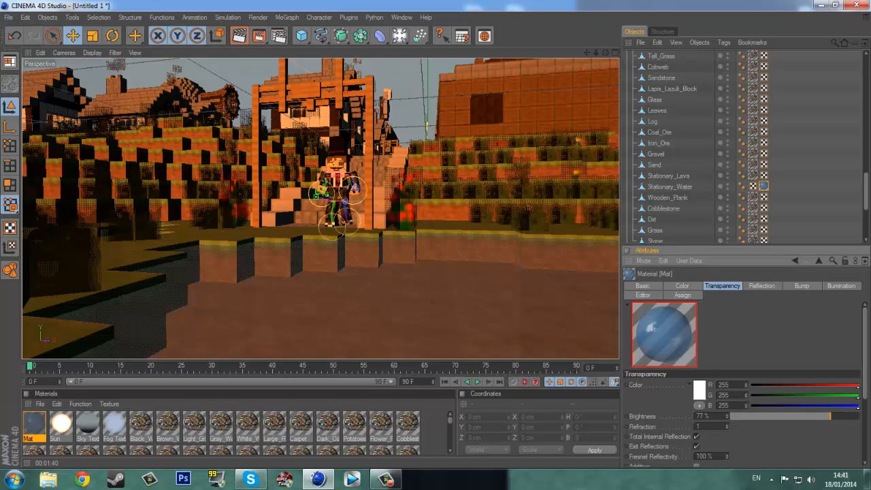
pyautogui.click(762, 286)
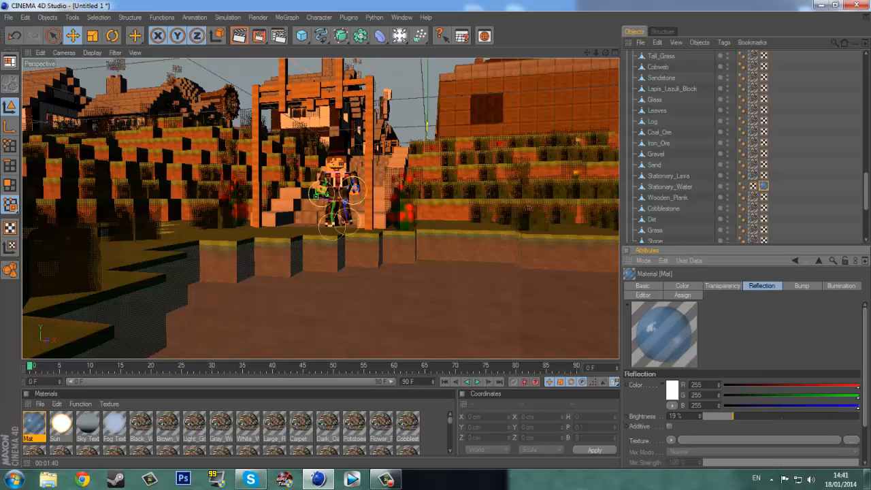
pyautogui.moveTo(733, 416); pyautogui.dragTo(758, 416)
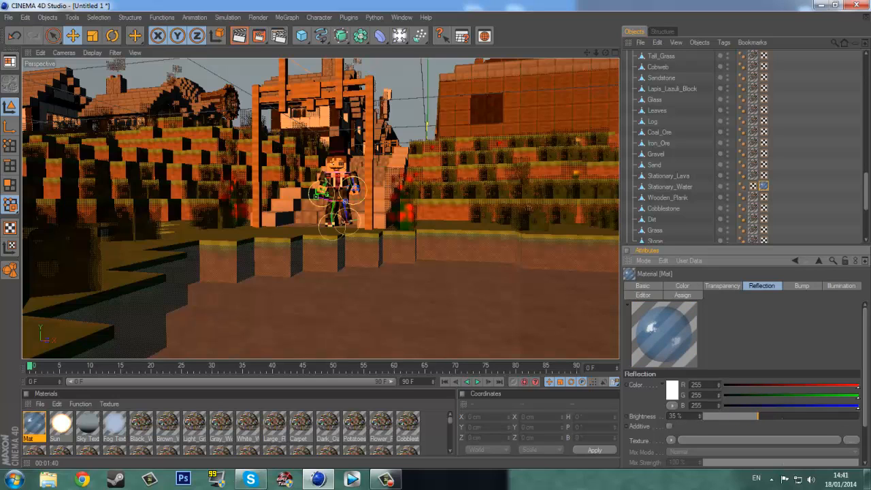
pyautogui.click(723, 286)
pyautogui.moveTo(830, 416); pyautogui.dragTo(841, 416)
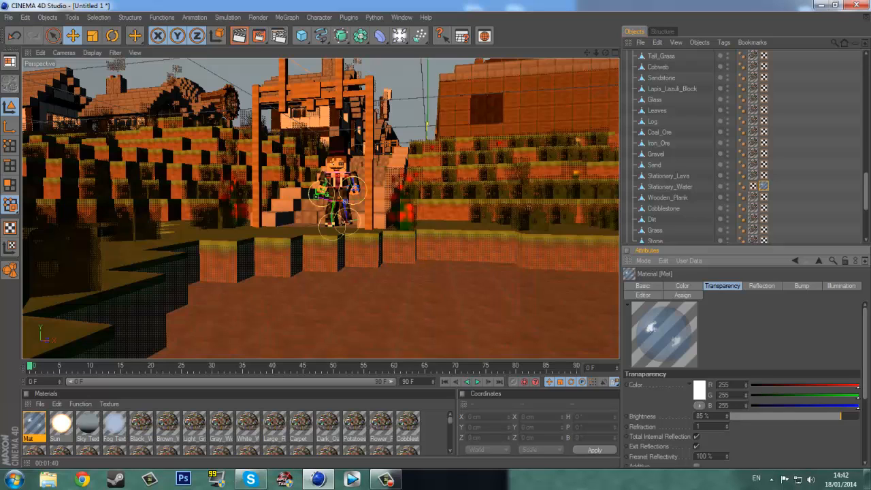
# Collapse the Null group holding the village blocks and open the output section of the render settings
pyautogui.scroll(10, 680, 147)
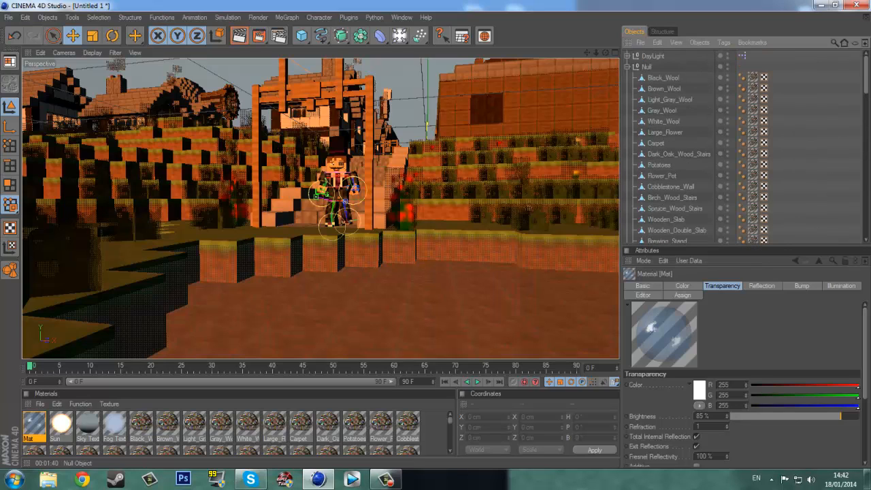
pyautogui.click(627, 67)
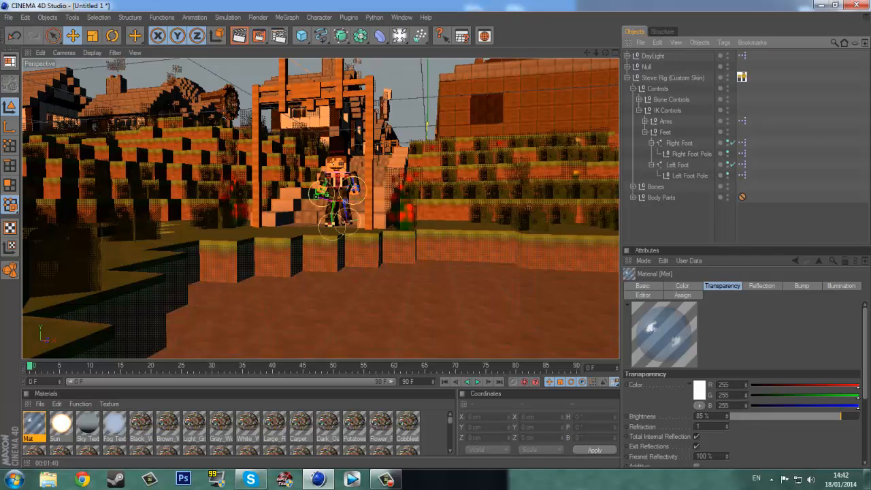
pyautogui.click(278, 35)
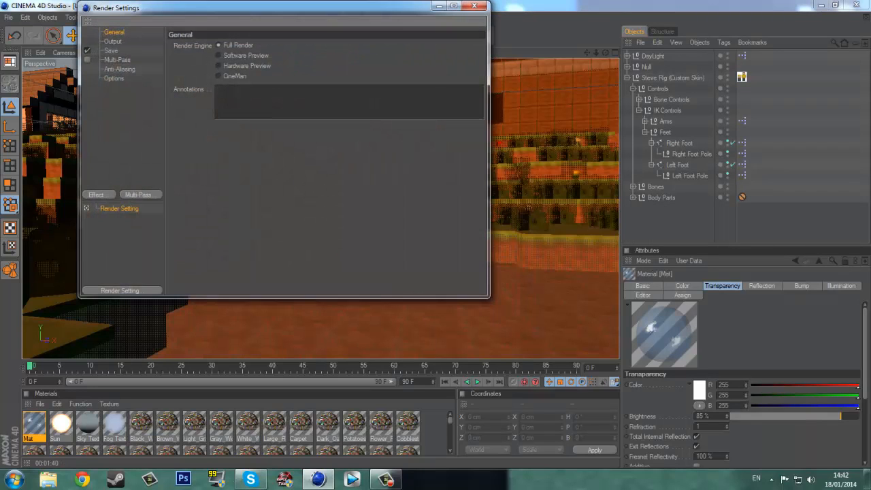
pyautogui.click(113, 41)
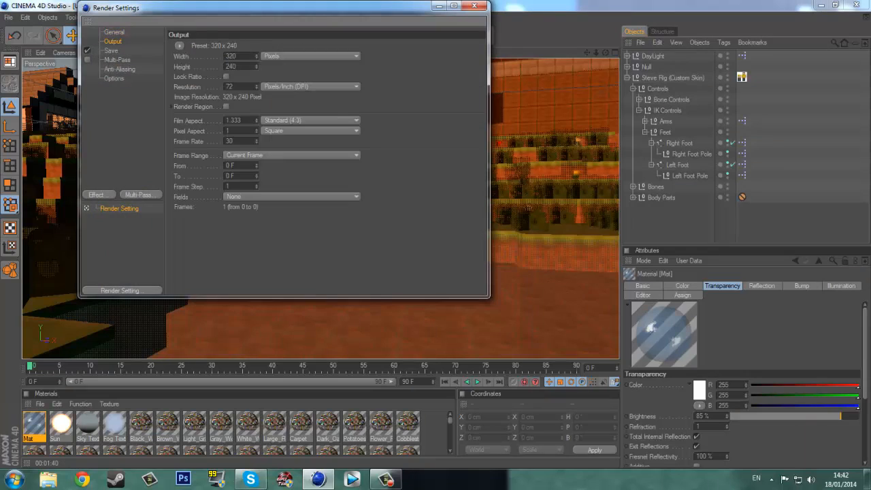
# Try the Cineon Full and Film (2K) presets for the render output
pyautogui.click(179, 45)
pyautogui.moveTo(197, 77)
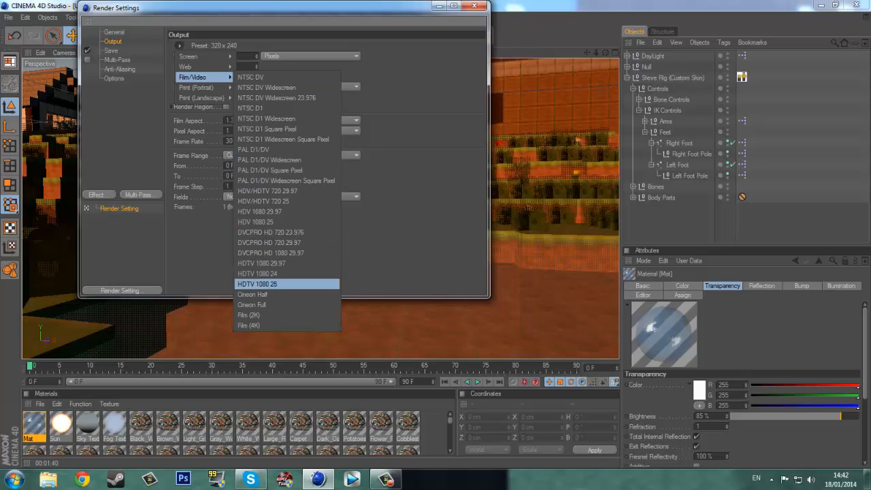
pyautogui.click(252, 304)
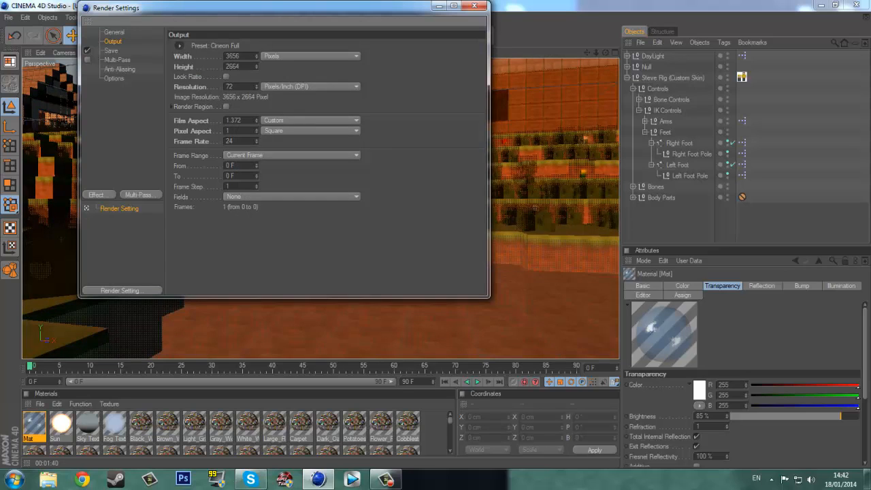
pyautogui.click(179, 45)
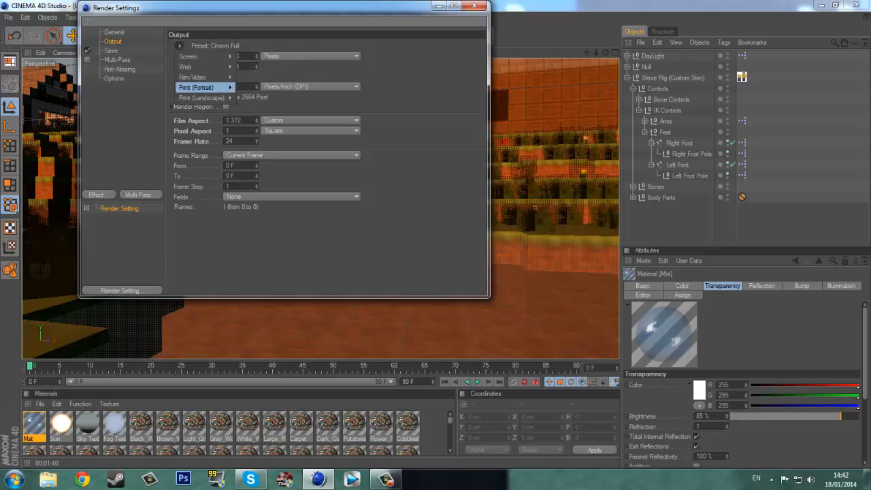
pyautogui.moveTo(197, 77)
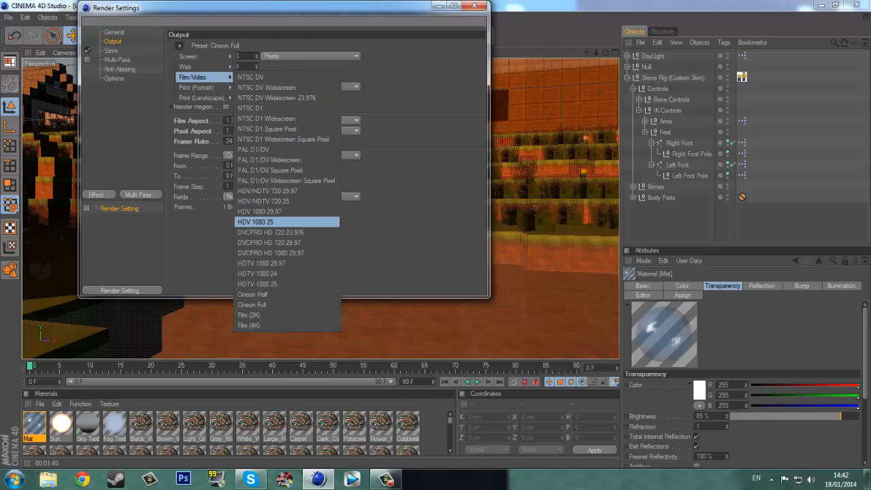
pyautogui.click(249, 315)
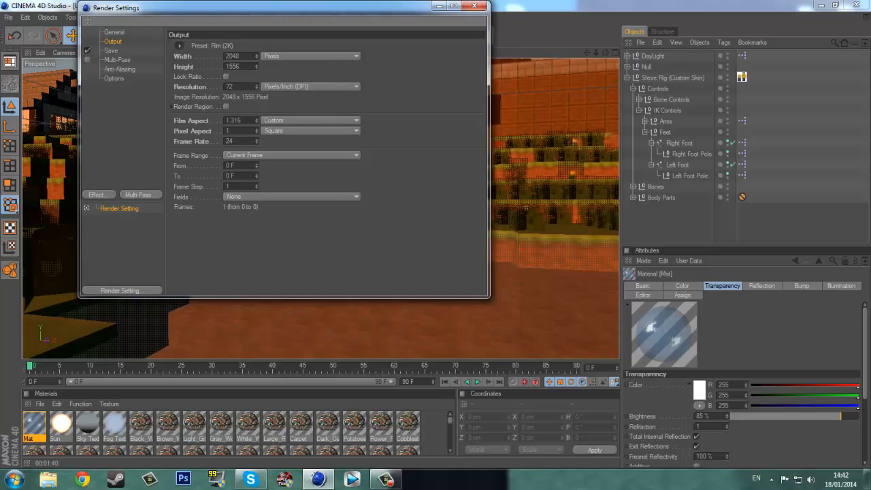
# Apply the HDTV 1080 25 preset to the render output with the frame range set to Current Frame
pyautogui.click(179, 44)
pyautogui.moveTo(197, 76)
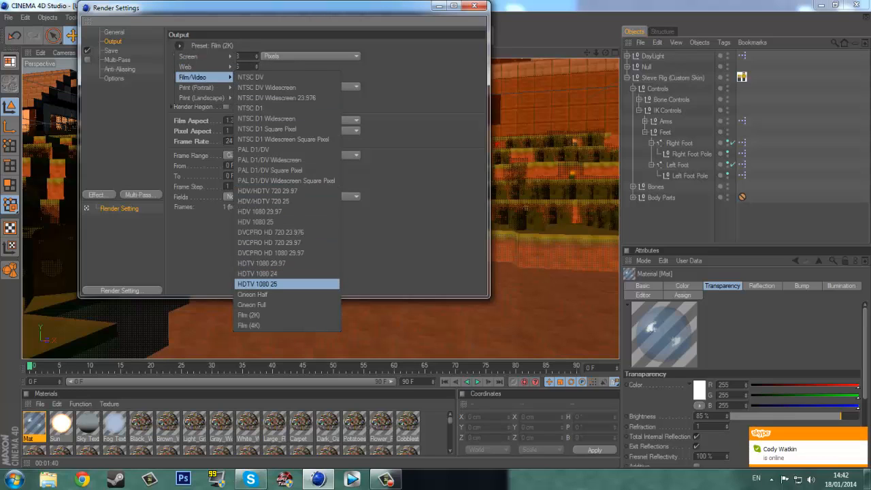
pyautogui.click(257, 284)
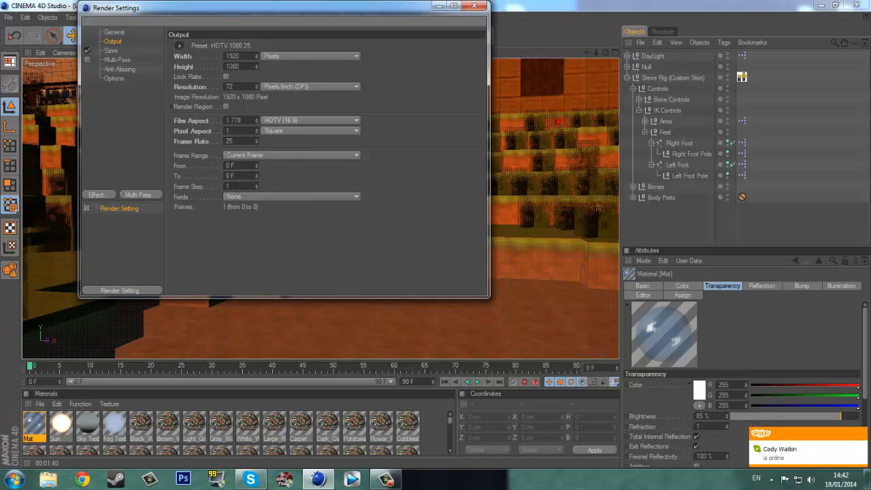
pyautogui.click(291, 155)
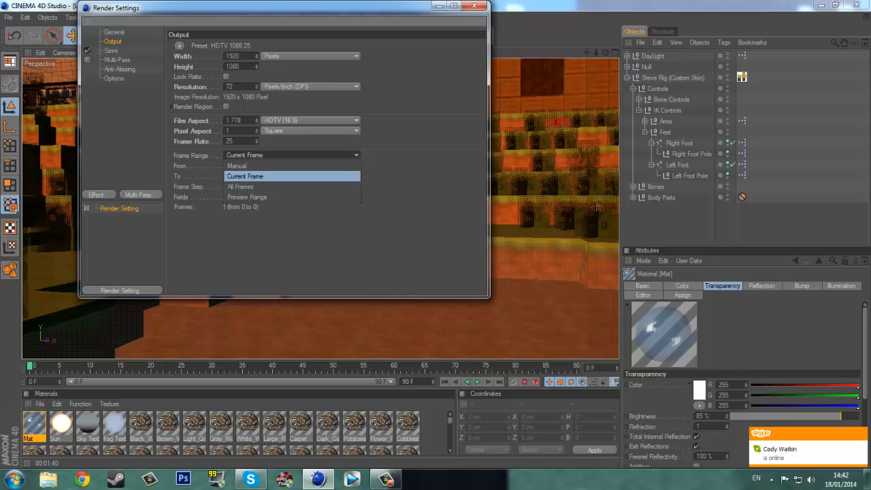
pyautogui.click(245, 176)
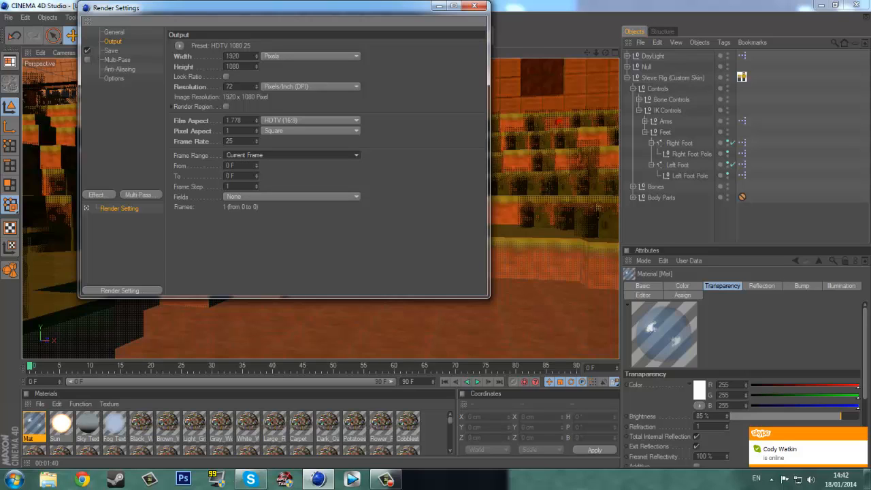
# Set the saved render image to PNG format with a depth of 16 Bit/Channel
pyautogui.click(117, 60)
pyautogui.click(119, 68)
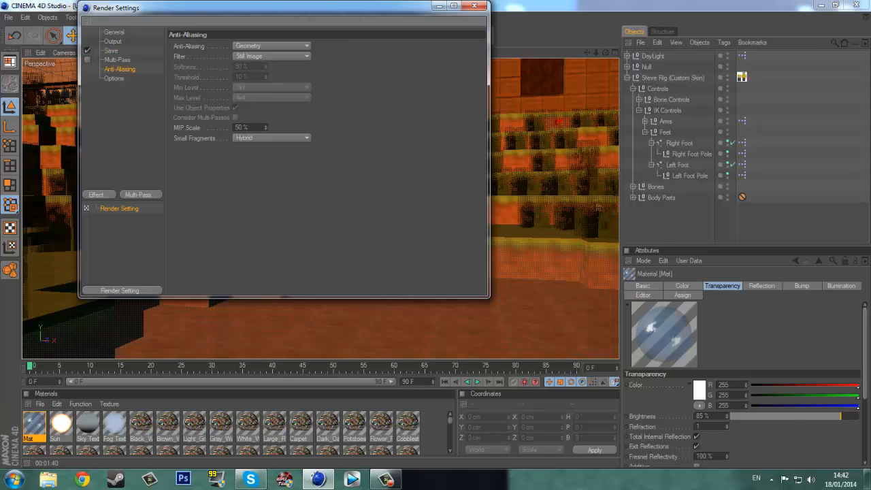
pyautogui.click(111, 51)
pyautogui.click(271, 75)
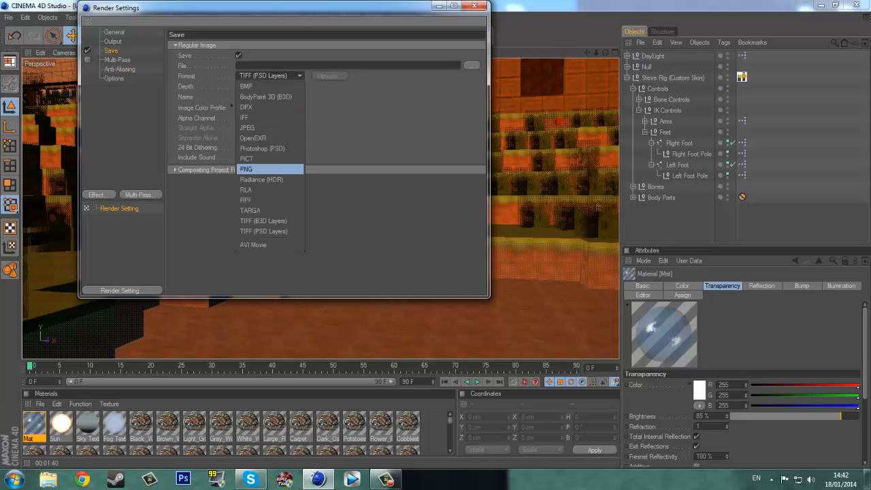
pyautogui.click(252, 169)
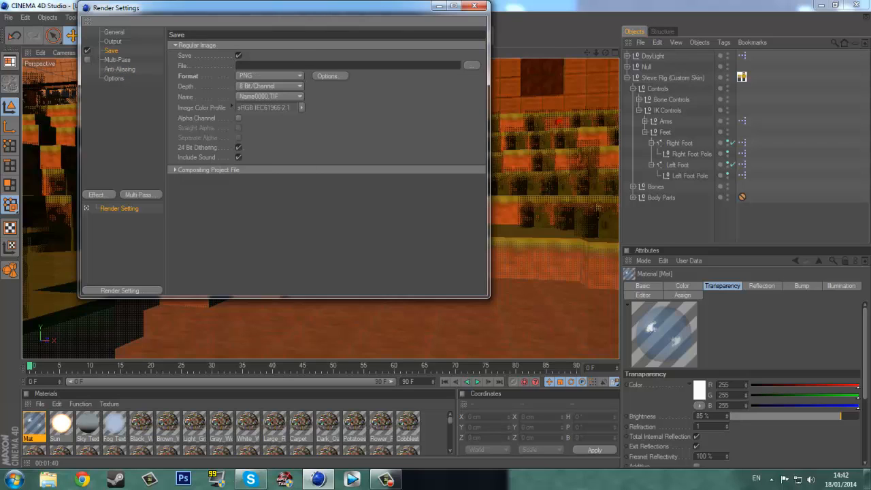
pyautogui.click(271, 85)
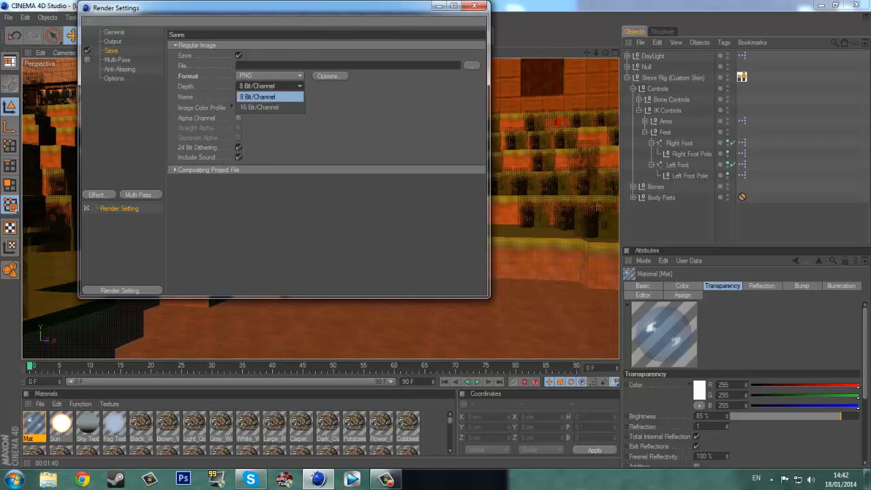
pyautogui.click(259, 97)
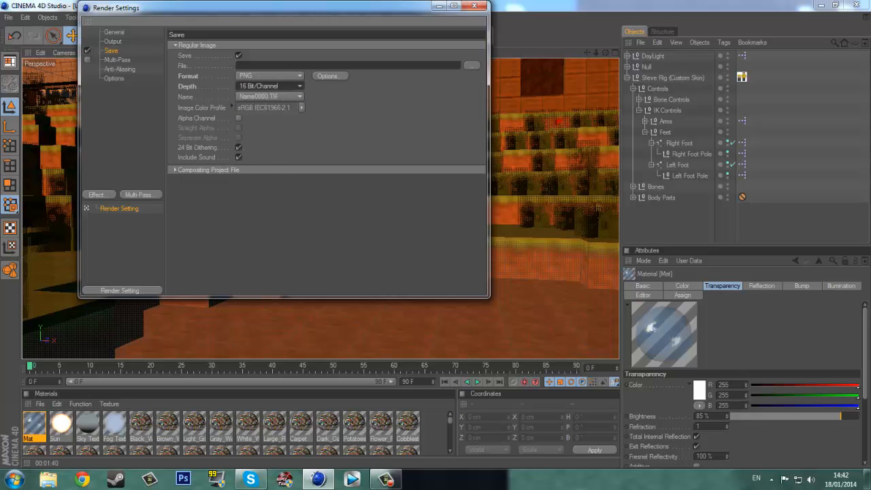
# Set the render's save file to Tutorial in the tuto folder and close the render settings
pyautogui.click(472, 66)
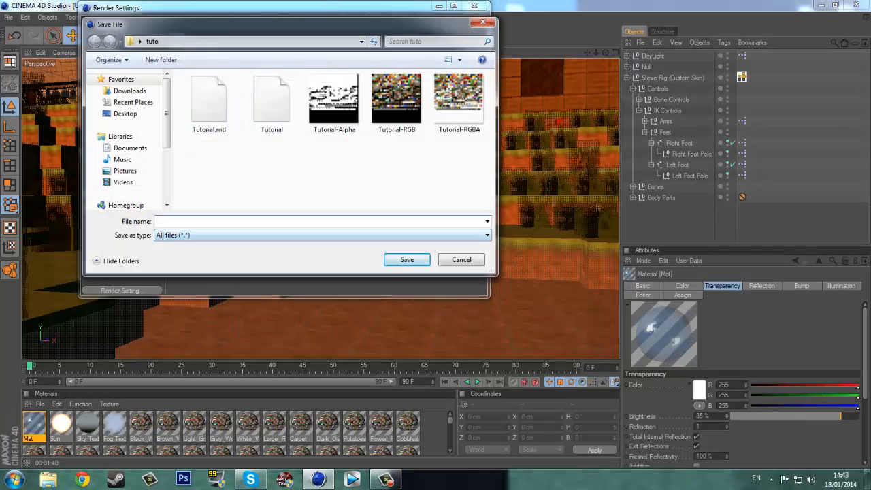
pyautogui.write('Tutorial')
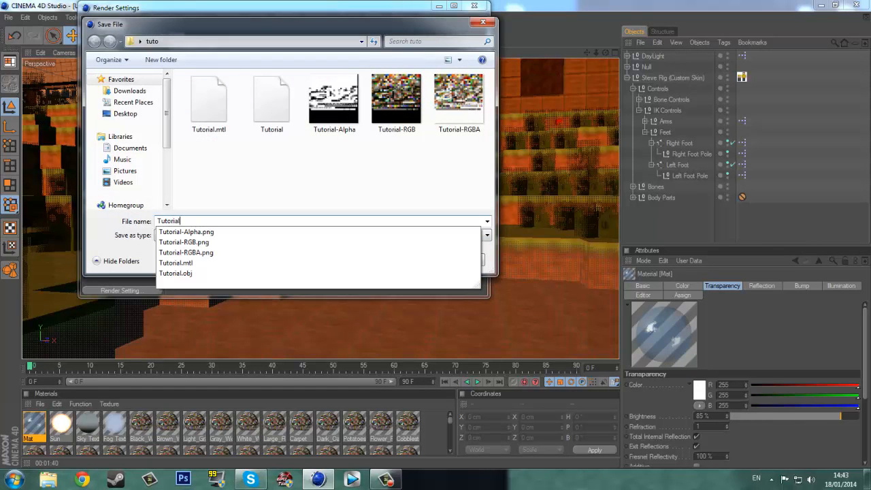
pyautogui.press('Return')
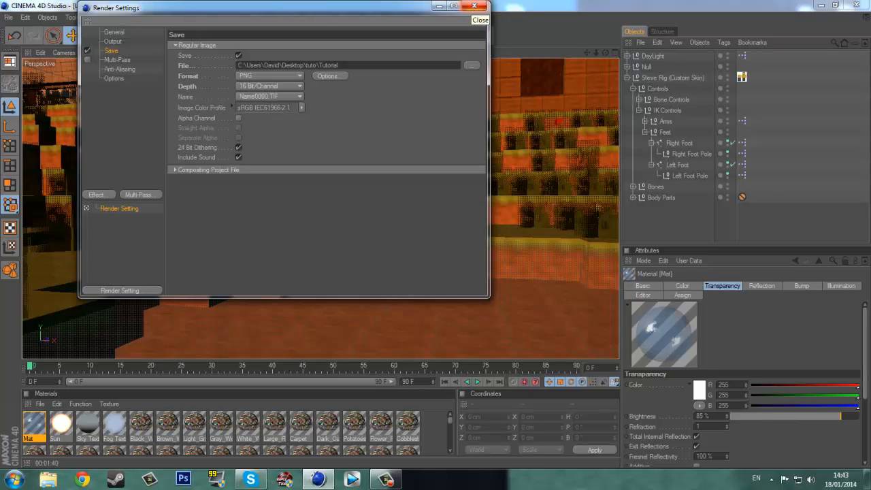
pyautogui.click(474, 6)
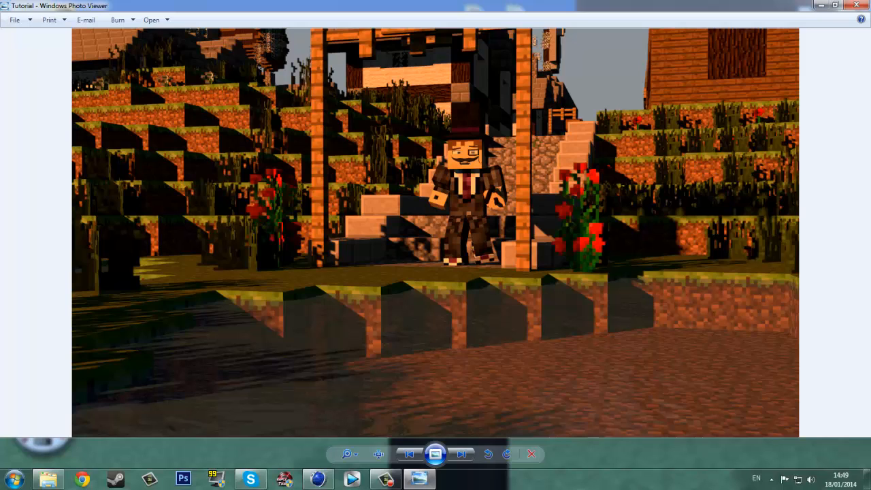
# Check the computer's processor and memory in its system properties, and close the viewer showing the rendered Tutorial image
pyautogui.rightClick(566, 488)
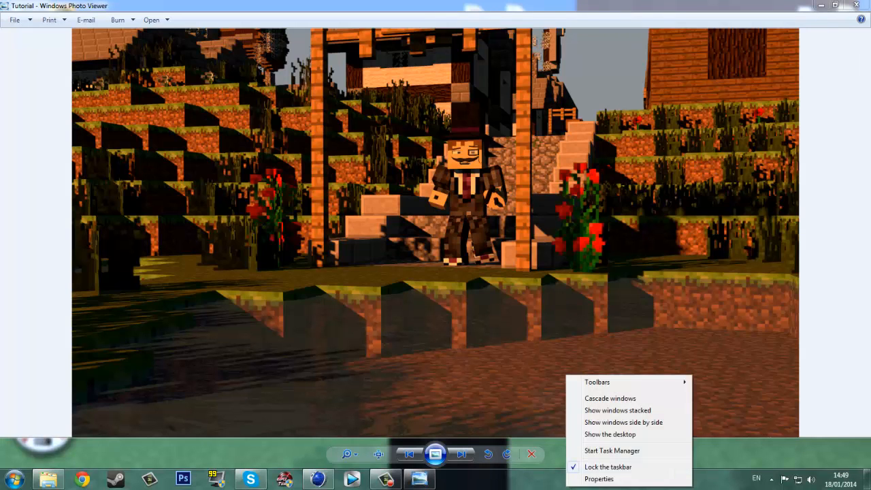
pyautogui.click(14, 479)
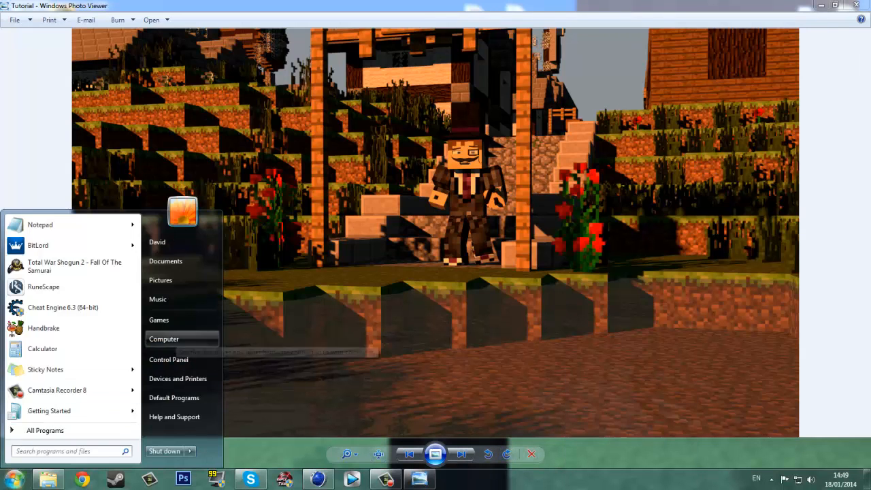
pyautogui.click(176, 338)
pyautogui.rightClick(643, 338)
pyautogui.click(676, 454)
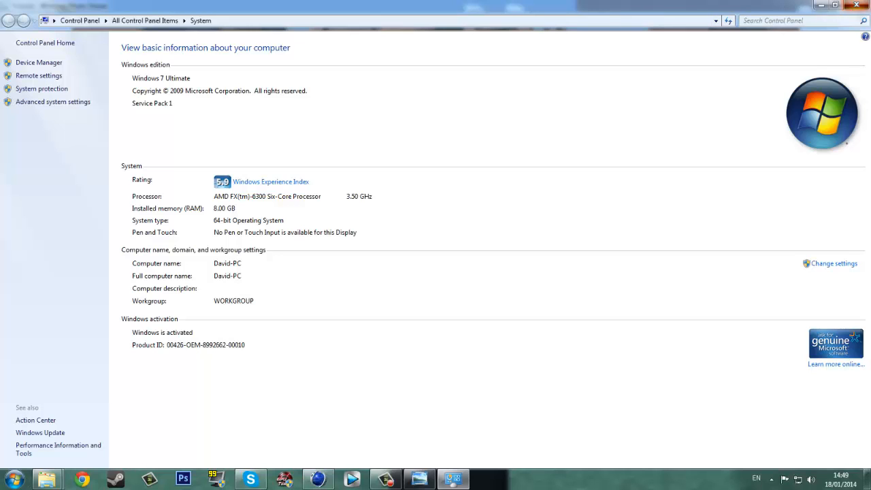
pyautogui.click(856, 4)
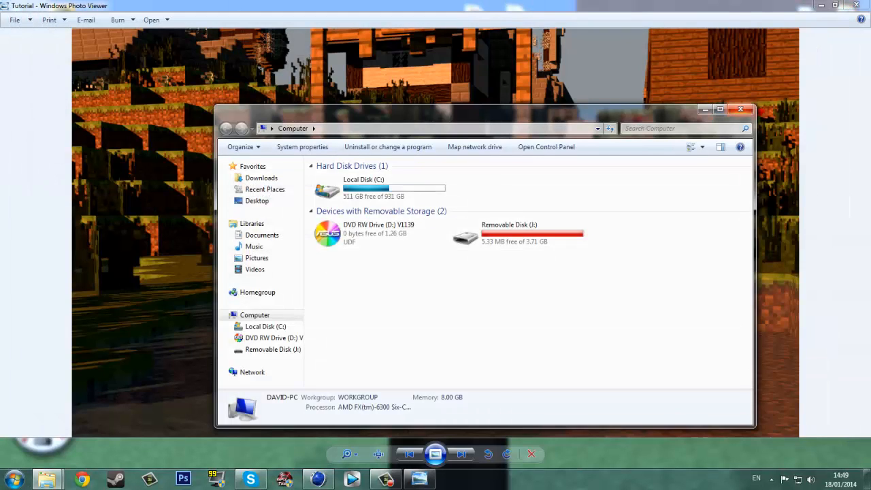
pyautogui.click(741, 109)
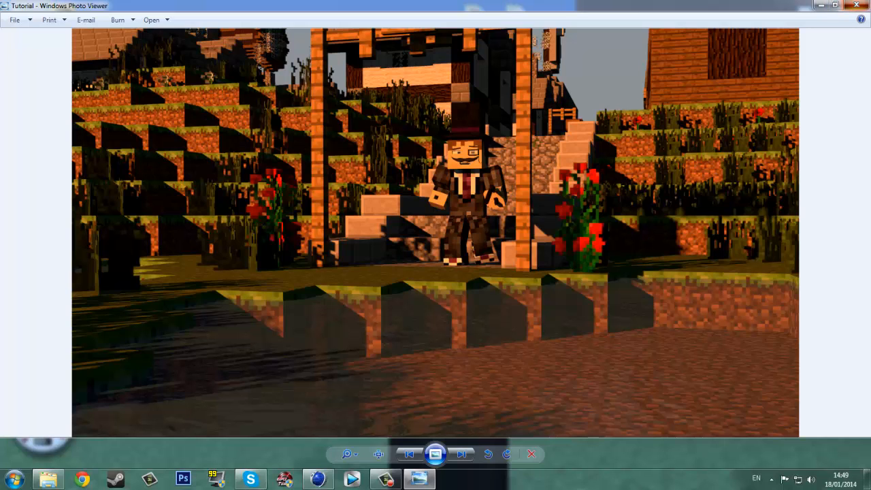
pyautogui.click(855, 5)
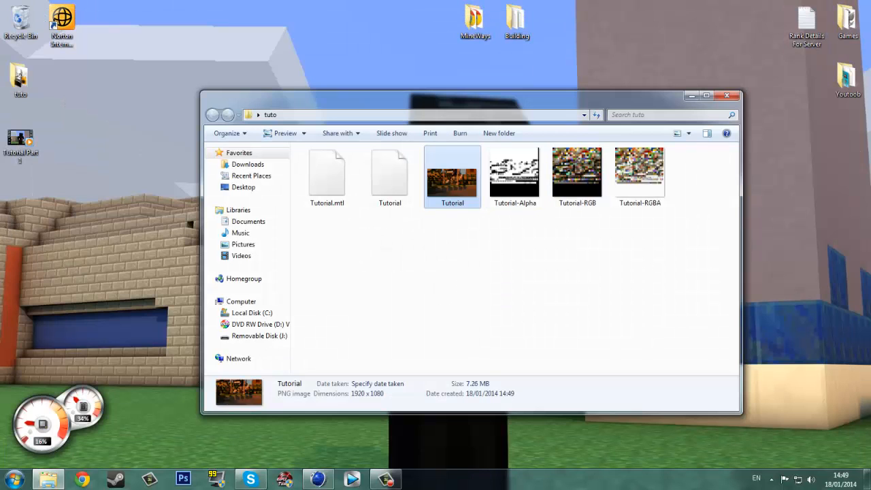
pyautogui.click(386, 480)
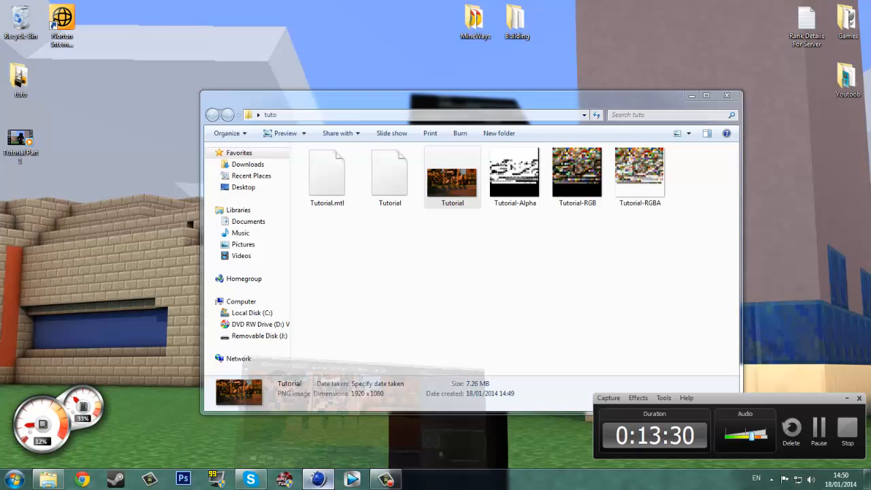
# Switch to Cinema 4D and add the Ambient Occlusion and Global Illumination effects to the render settings
pyautogui.click(318, 480)
pyautogui.click(847, 398)
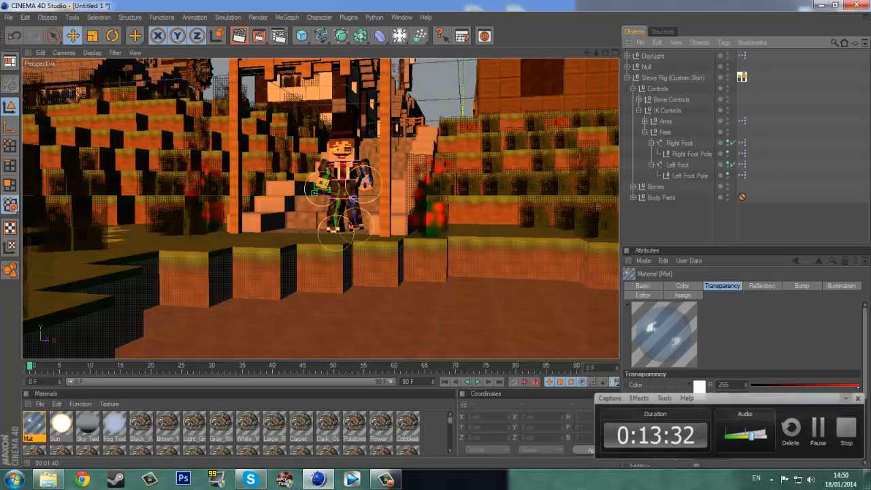
pyautogui.click(279, 35)
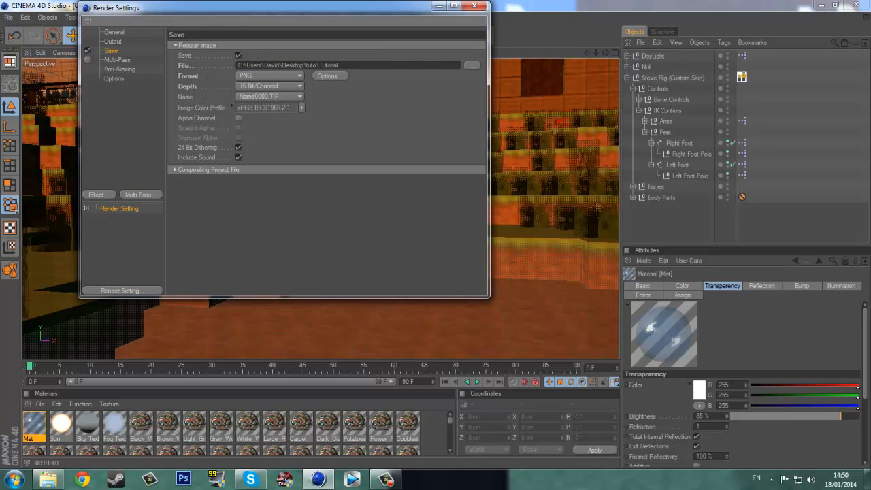
pyautogui.click(96, 195)
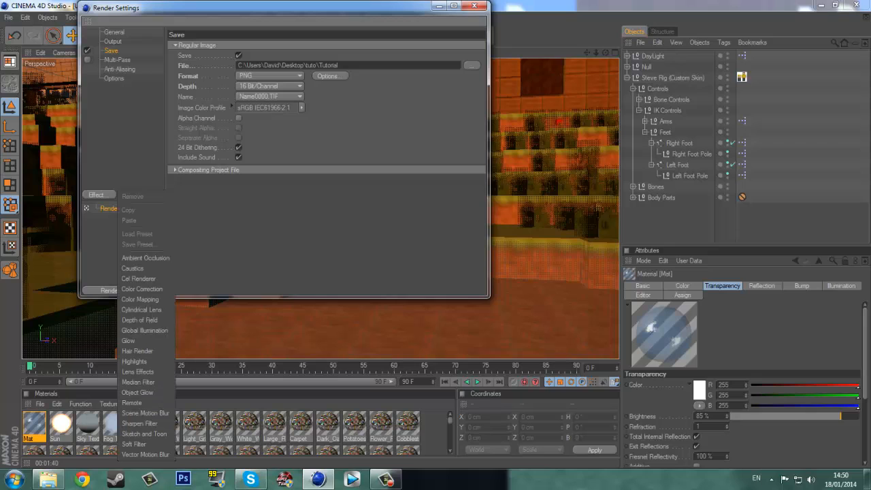
pyautogui.click(145, 258)
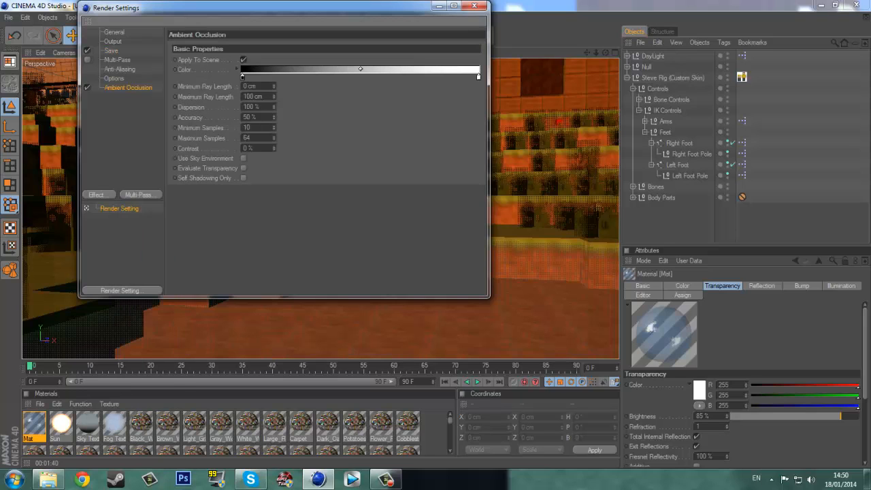
pyautogui.click(96, 195)
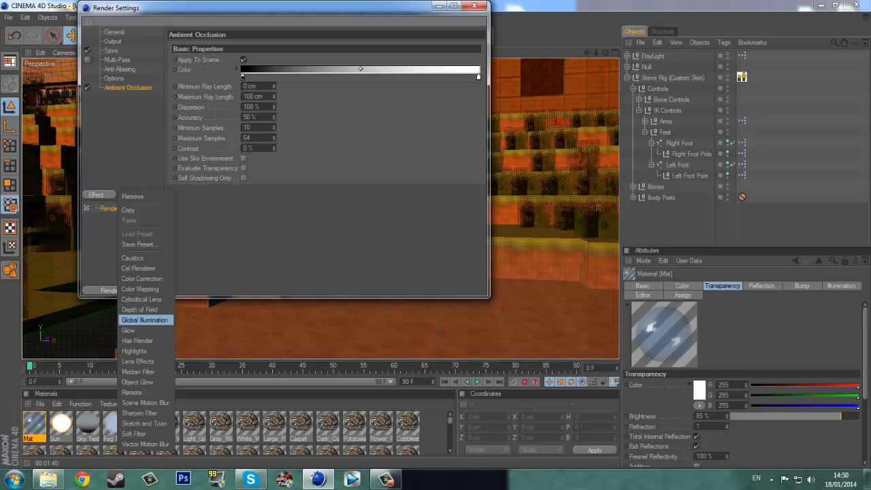
pyautogui.click(144, 320)
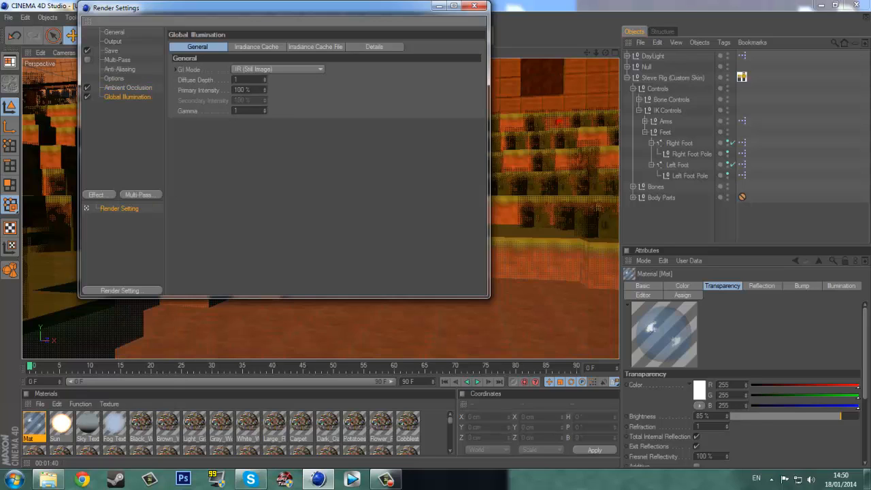
pyautogui.click(102, 195)
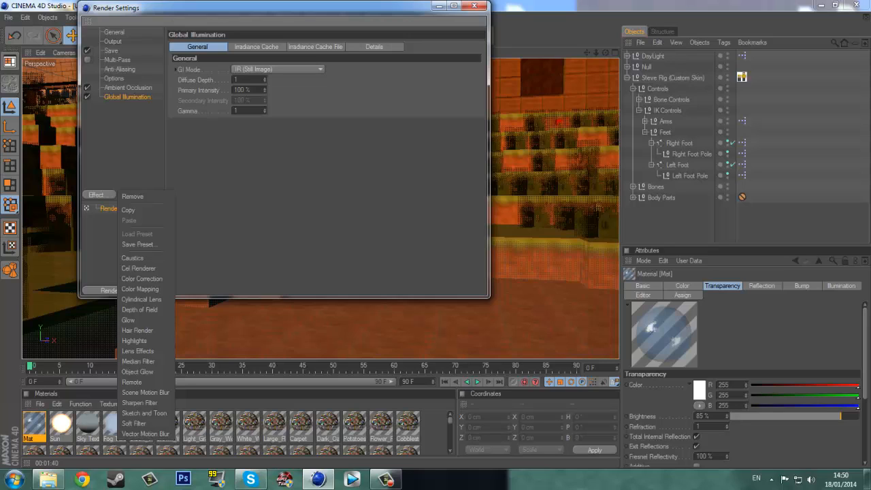
pyautogui.press('Escape')
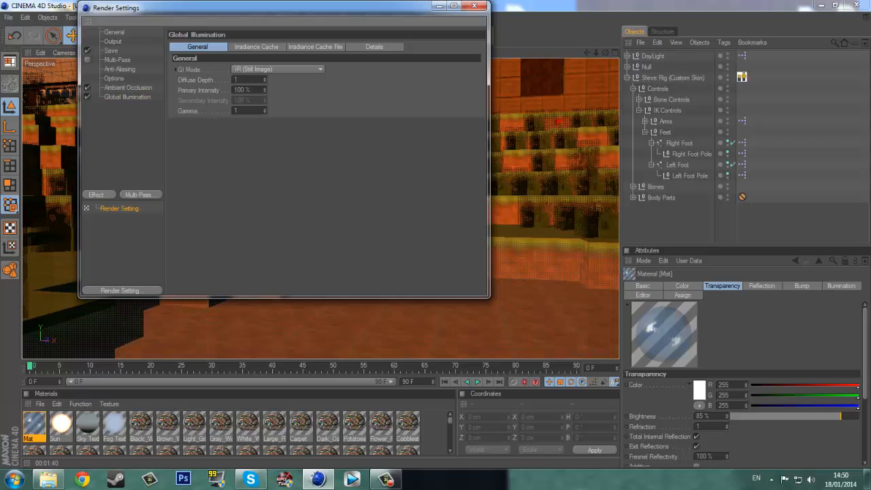
pyautogui.click(128, 87)
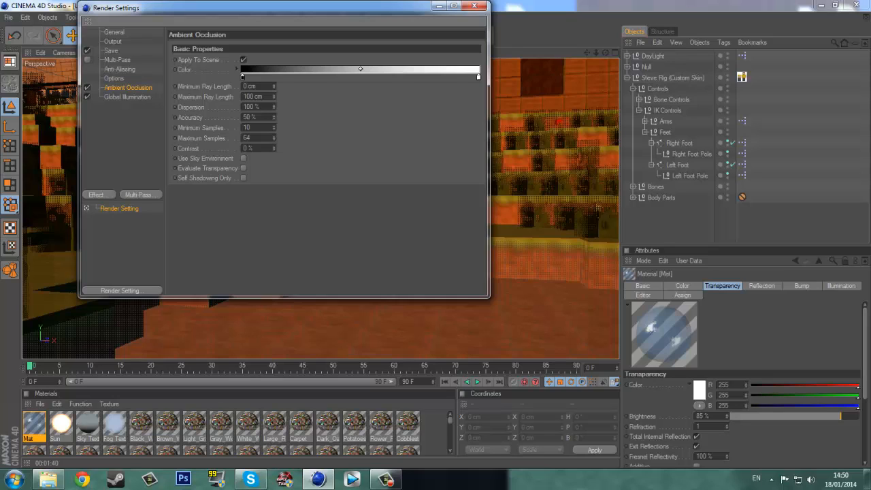
pyautogui.click(243, 158)
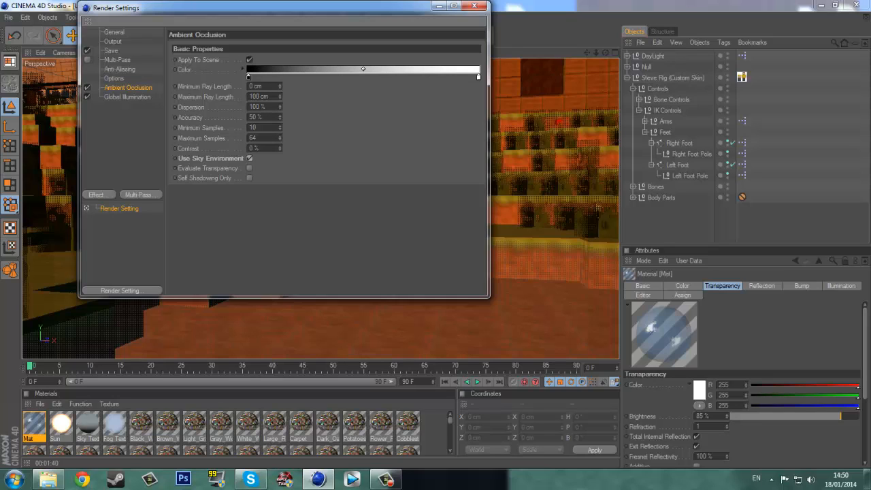
pyautogui.click(249, 158)
# Set Stochastic Samples and Record Density to Low in the Global Illumination irradiance cache
pyautogui.click(126, 97)
pyautogui.click(256, 47)
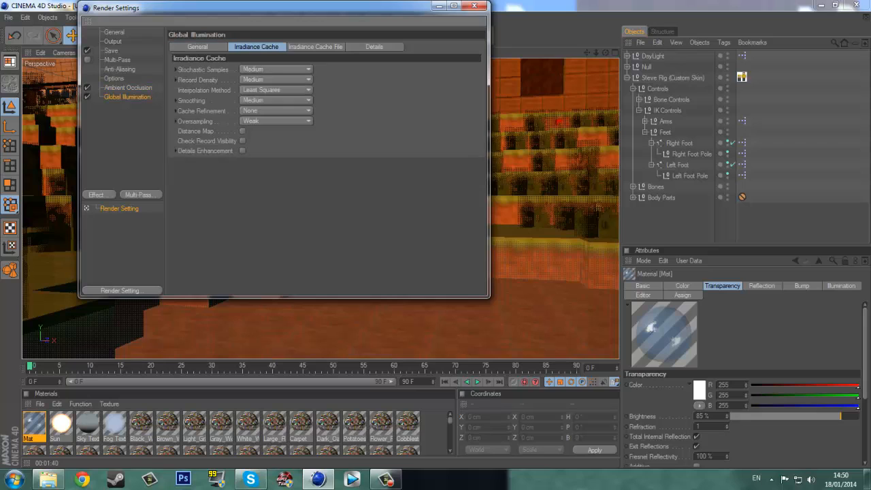
pyautogui.click(276, 69)
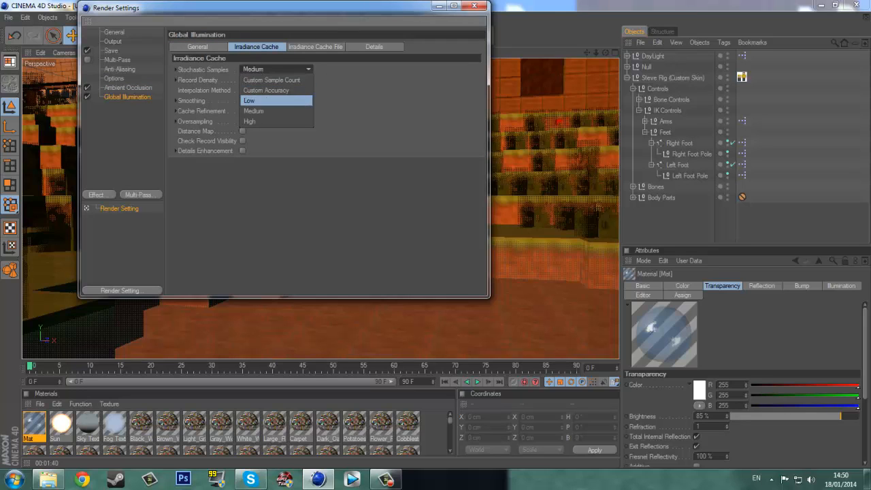
pyautogui.click(272, 97)
pyautogui.click(276, 79)
pyautogui.click(273, 111)
# Keep Least Squares interpolation, set the irradiance cache's Smoothing and Oversampling to Minimal, and close the render settings
pyautogui.click(276, 89)
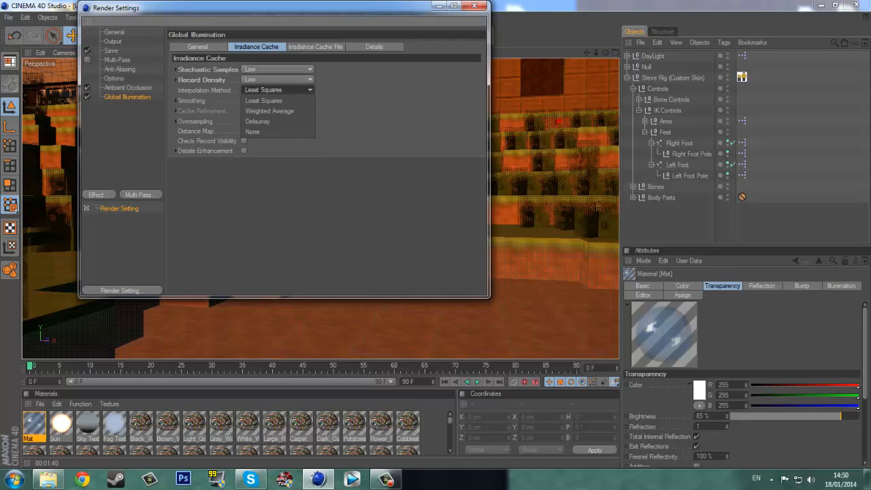
pyautogui.click(272, 100)
pyautogui.click(276, 100)
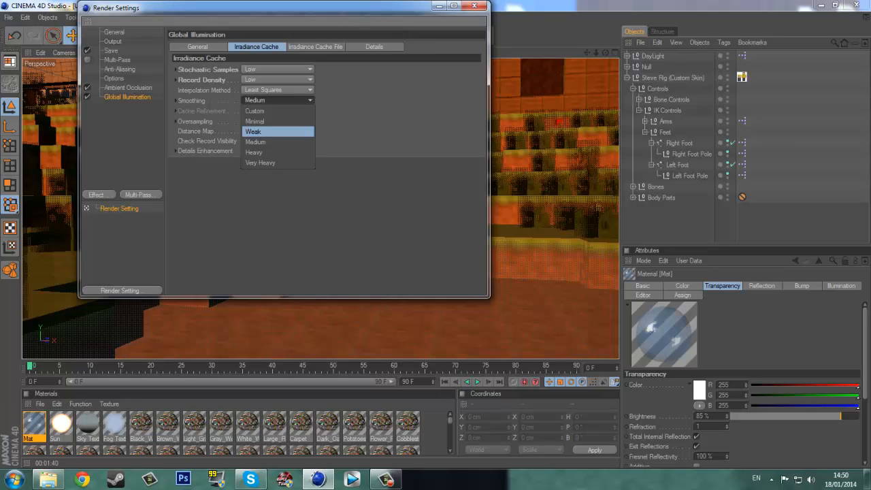
pyautogui.click(259, 122)
pyautogui.click(276, 120)
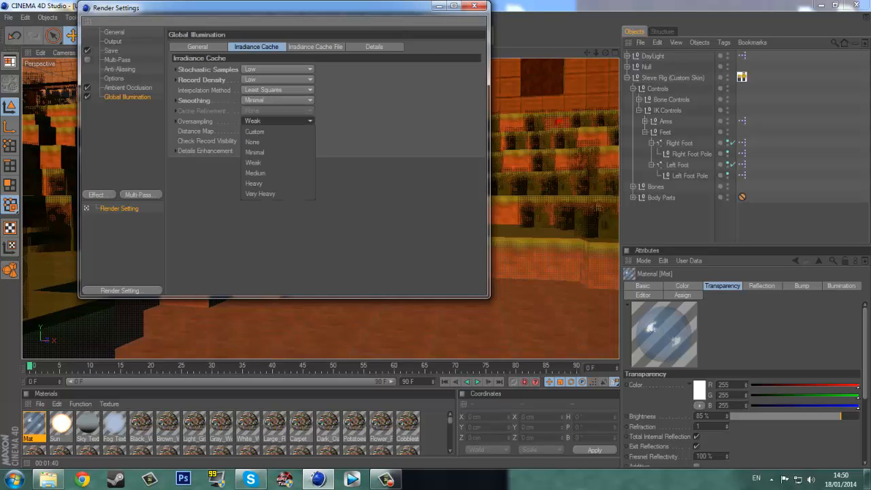
pyautogui.click(269, 150)
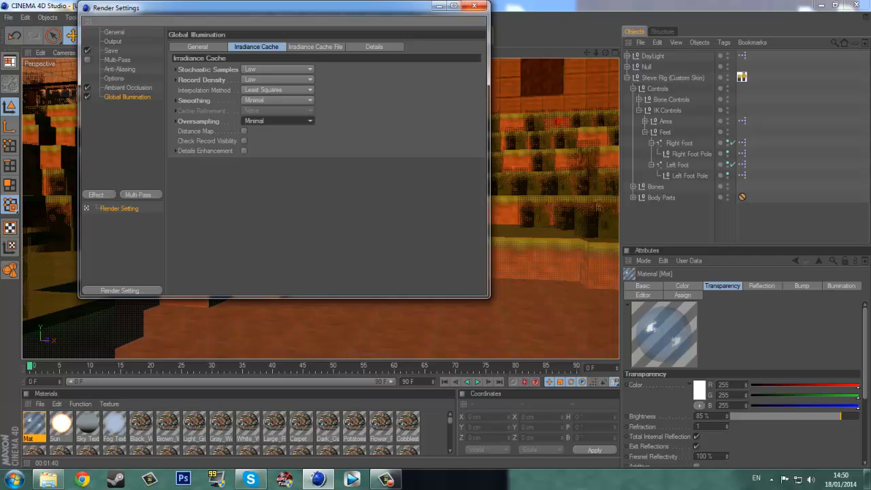
pyautogui.click(474, 6)
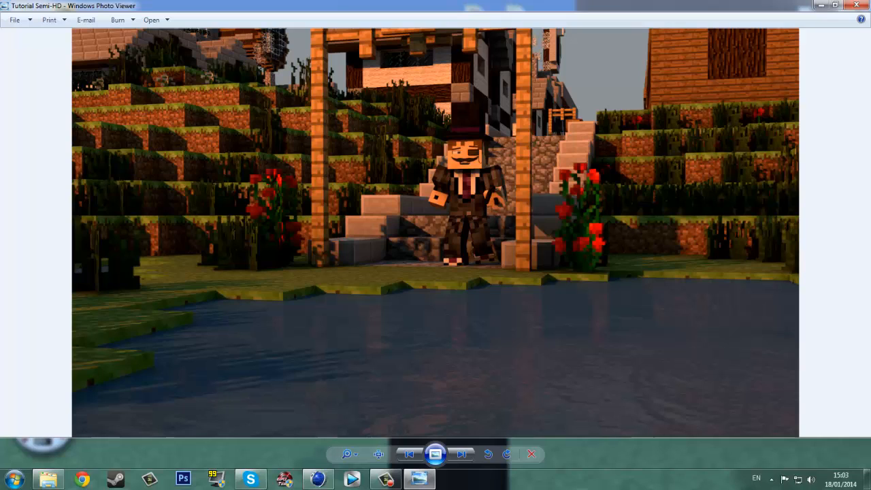
# Close the Tutorial Semi-HD image and the tuto folder, and reopen the render settings in Cinema 4D
pyautogui.click(856, 5)
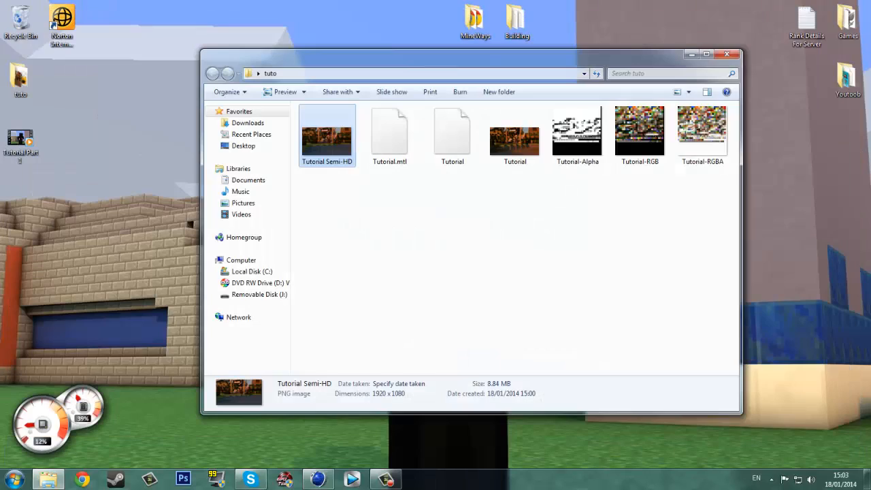
pyautogui.click(727, 54)
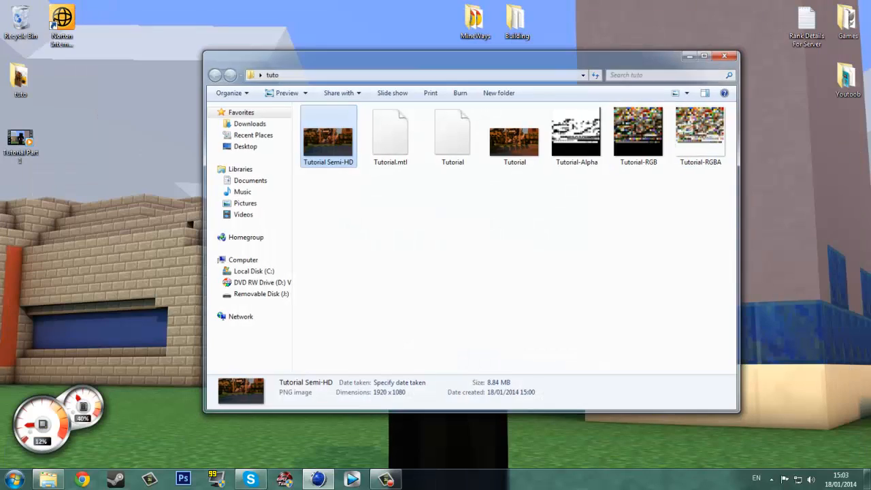
pyautogui.click(318, 479)
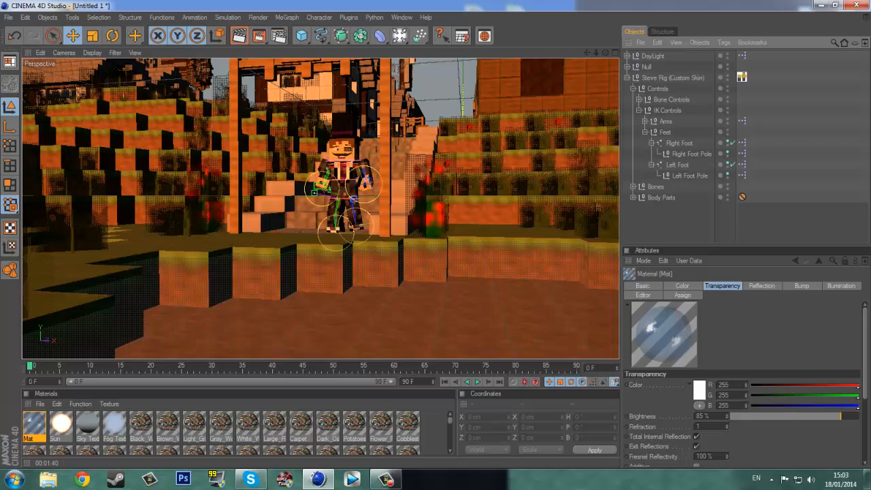
pyautogui.click(278, 36)
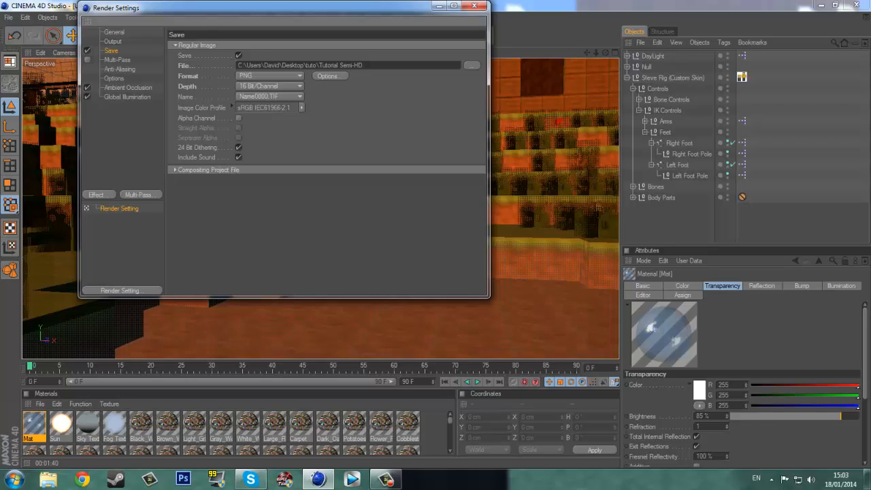
pyautogui.click(119, 68)
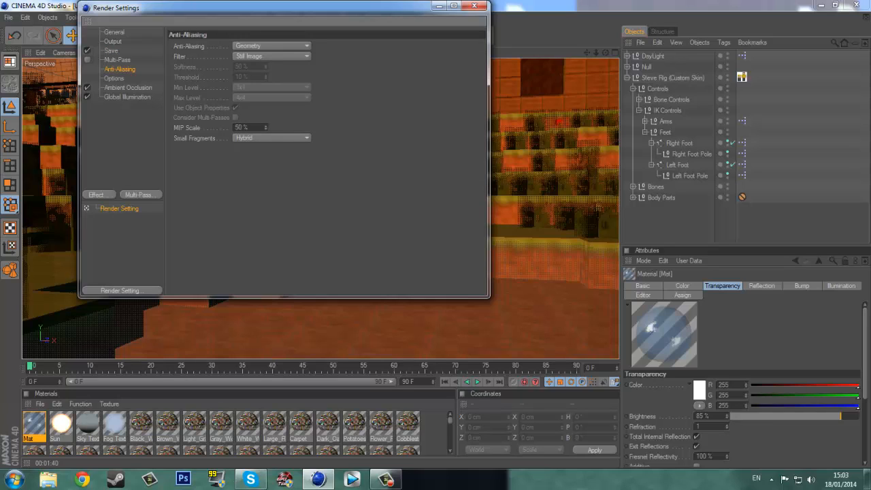
pyautogui.click(271, 46)
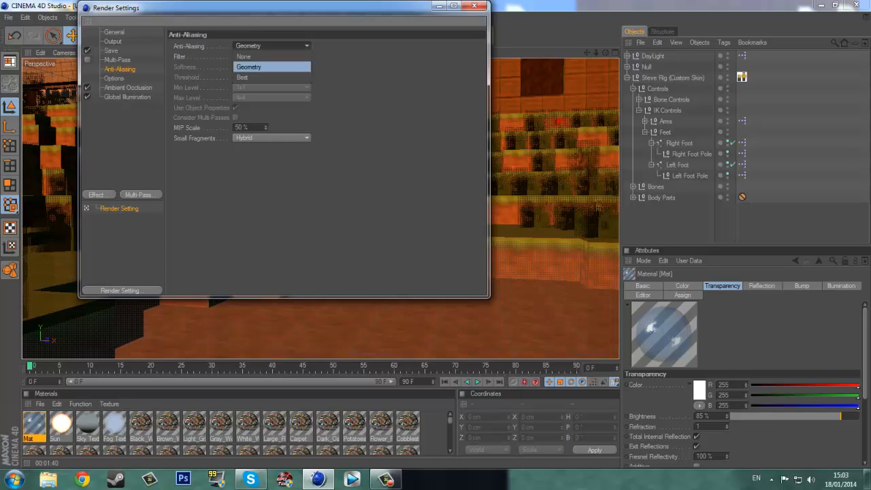
pyautogui.click(242, 77)
pyautogui.click(271, 45)
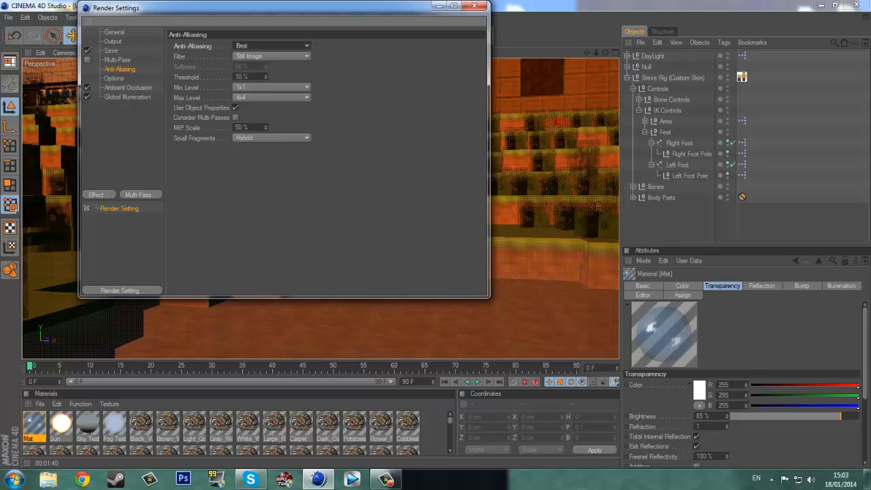
pyautogui.click(245, 66)
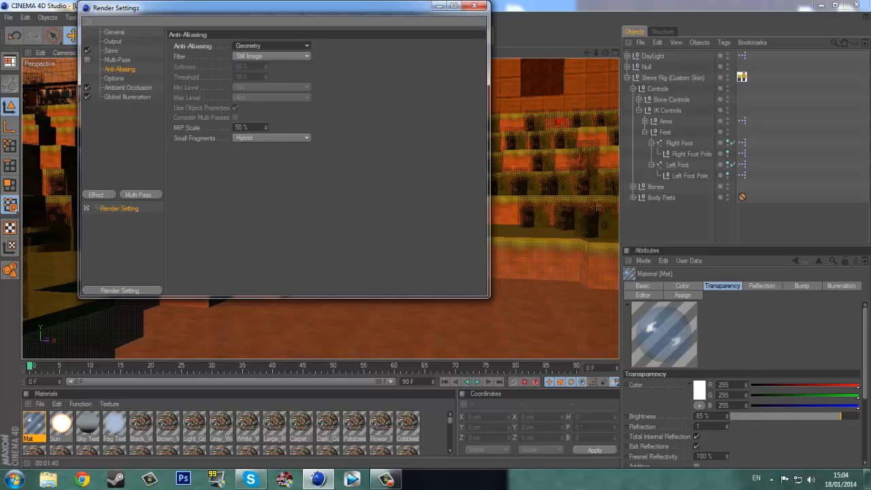
# Set Ambient Occlusion to 100% accuracy with 30 minimum and 300 maximum samples, enabling Use Sky Environment and Evaluate Transparency
pyautogui.click(128, 87)
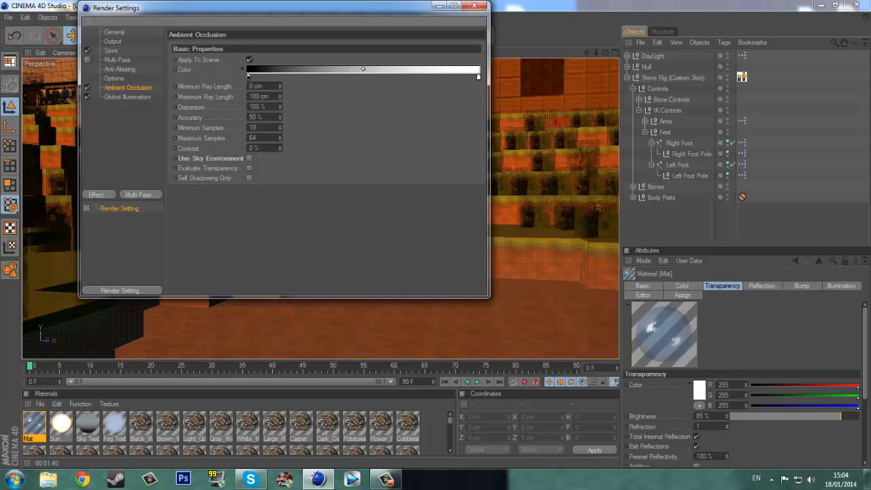
pyautogui.moveTo(280, 117); pyautogui.dragTo(280, 83)
pyautogui.doubleClick(252, 137)
pyautogui.write('300')
pyautogui.moveTo(258, 128); pyautogui.dragTo(248, 128)
pyautogui.write('30')
pyautogui.click(249, 158)
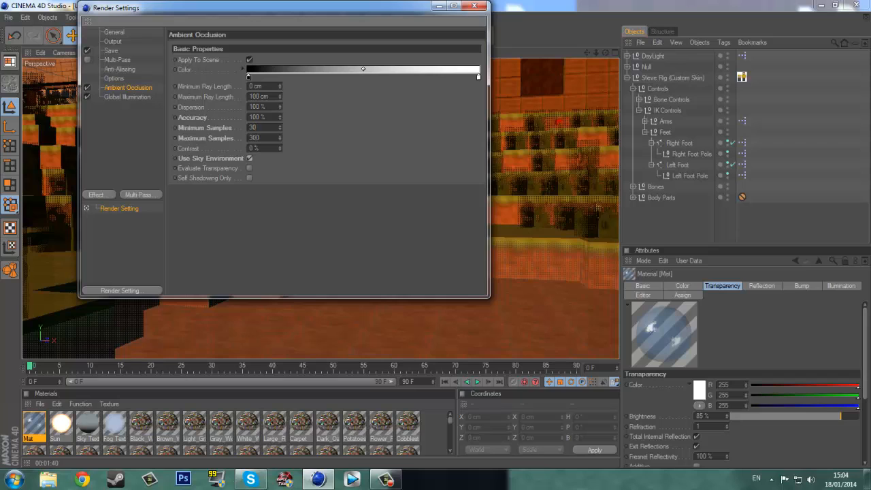
pyautogui.click(249, 168)
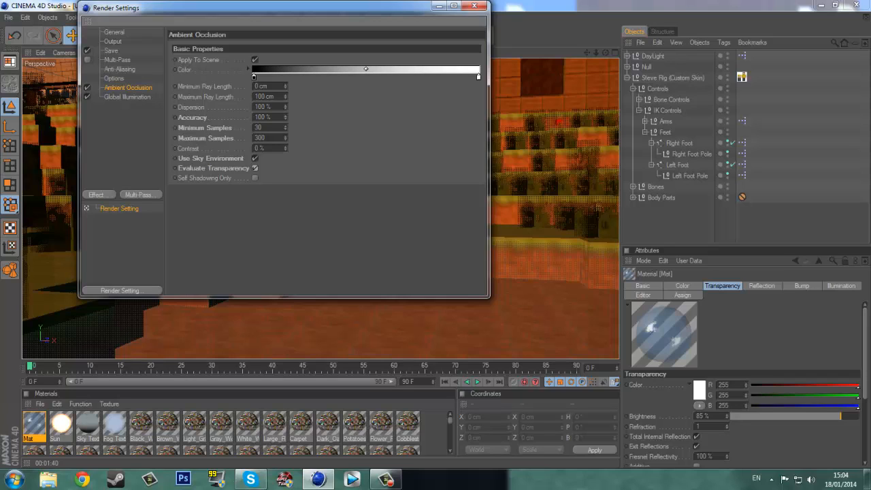
# Raise the Global Illumination irradiance cache's Stochastic Samples to High and Record Density to High (Details)
pyautogui.click(127, 97)
pyautogui.click(278, 70)
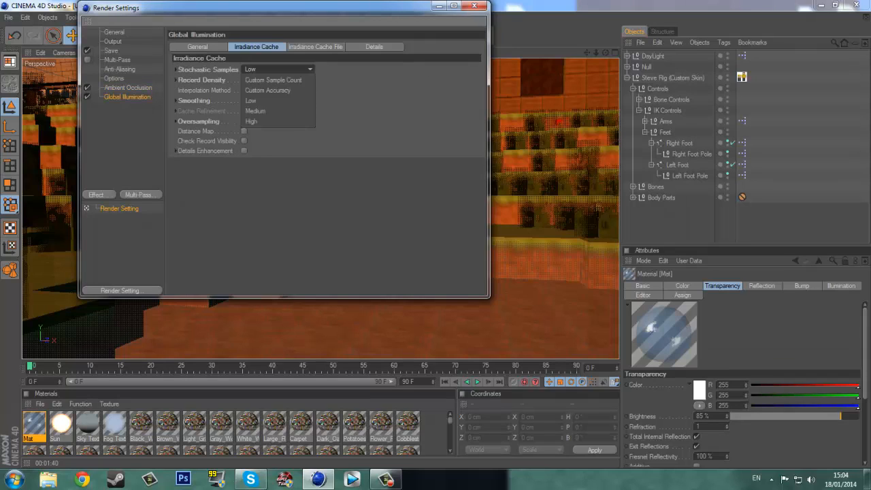
pyautogui.click(259, 121)
pyautogui.click(277, 80)
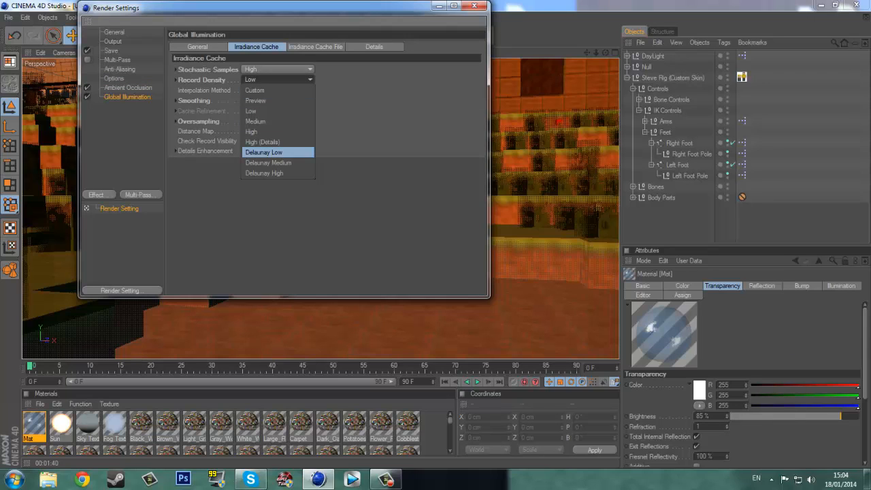
pyautogui.click(262, 142)
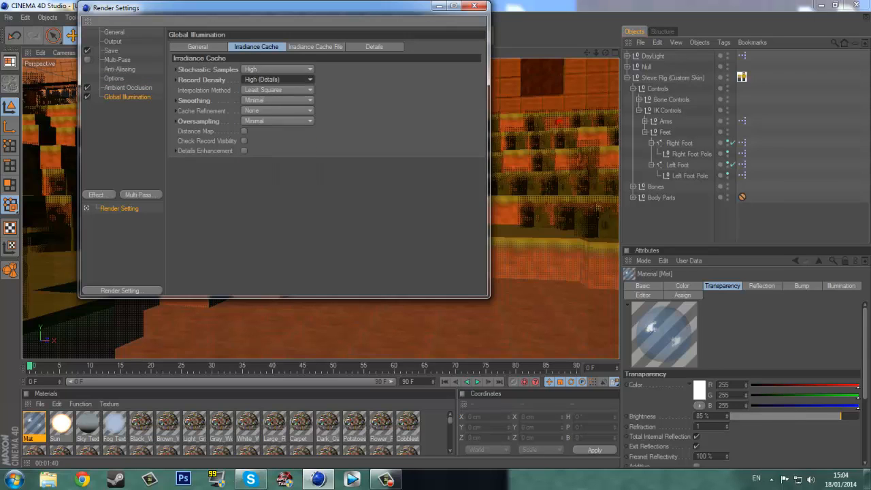
# Set the irradiance cache's Interpolation Method to Delaunay, Cache Refinement to High and Oversampling to Heavy
pyautogui.click(277, 90)
pyautogui.click(272, 121)
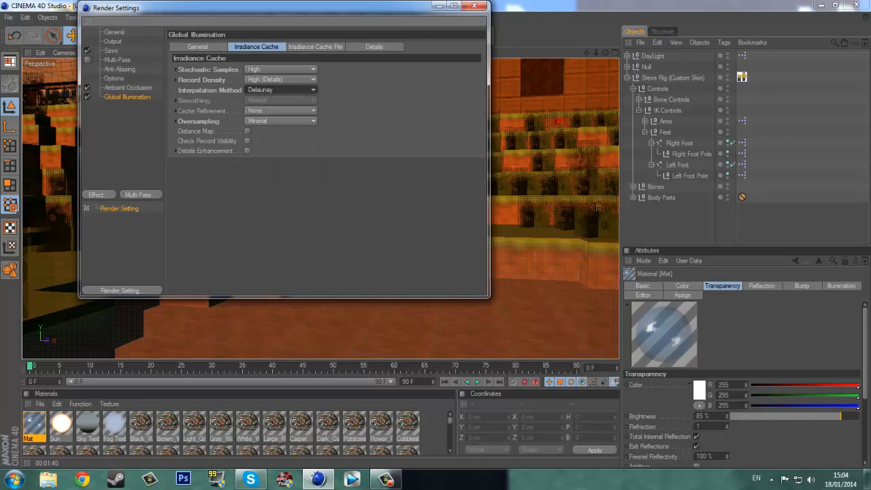
pyautogui.click(280, 110)
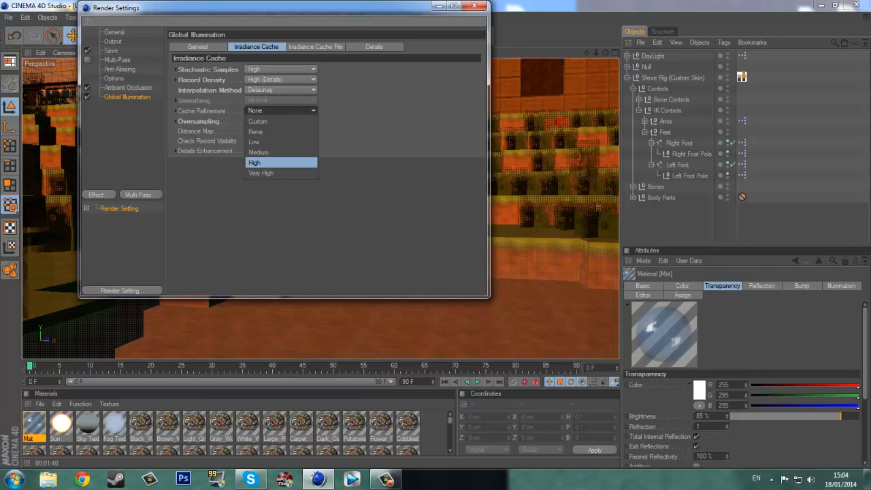
pyautogui.click(272, 164)
pyautogui.click(280, 121)
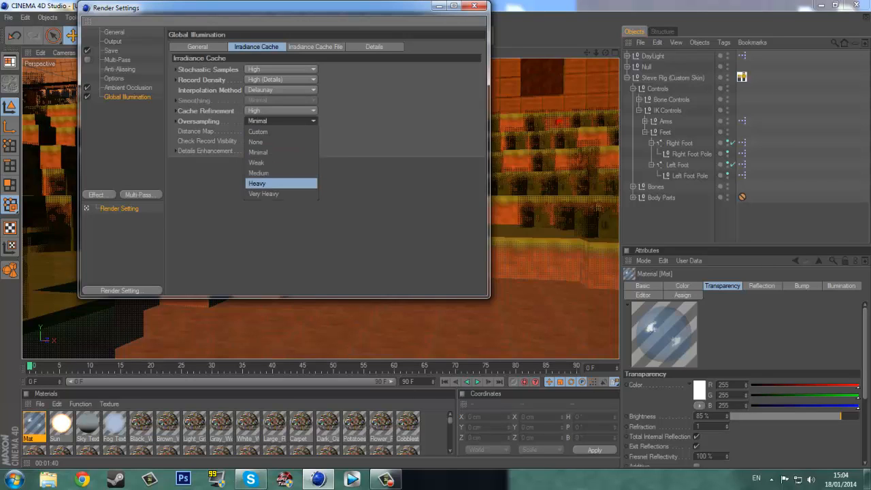
pyautogui.click(272, 183)
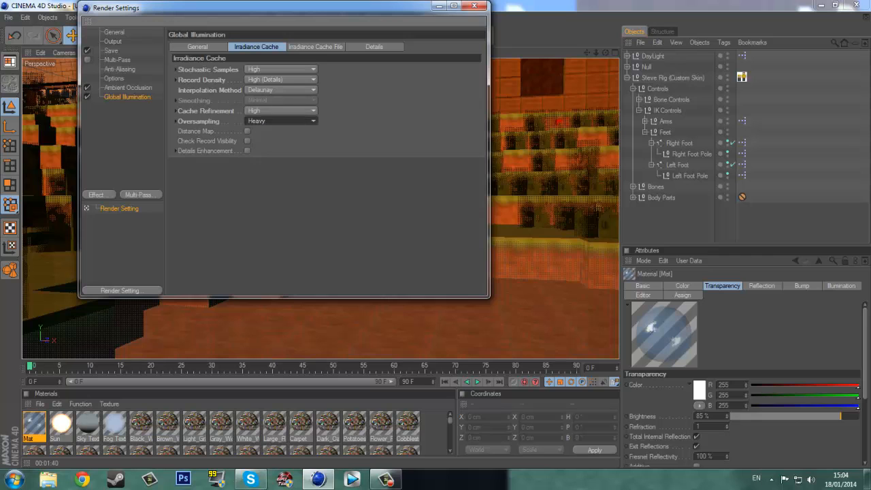
# Change the output file name to Tutorial Full-HD in the tuto folder and render the scene to the Picture Viewer
pyautogui.click(474, 5)
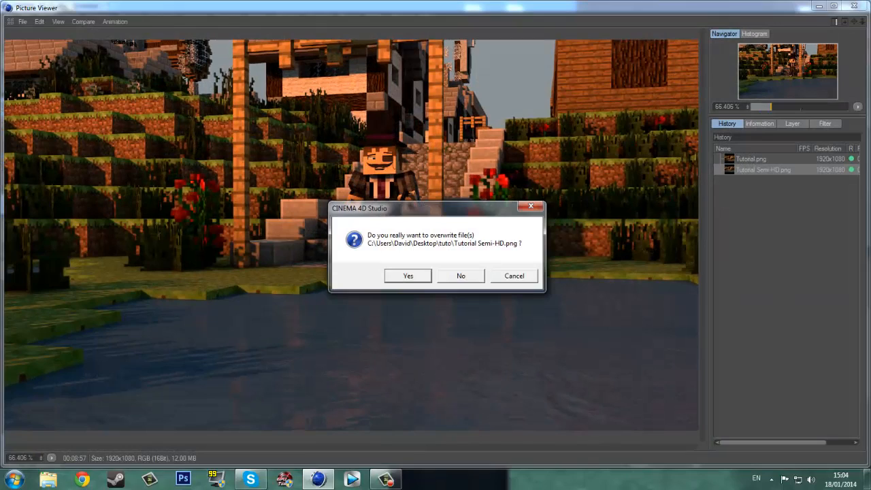
pyautogui.press('Return')
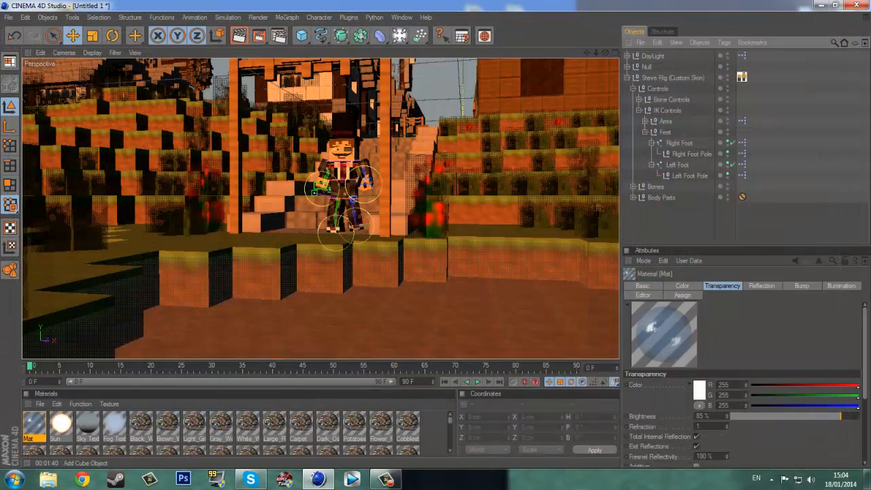
pyautogui.hotkey('ctrl', 'b')
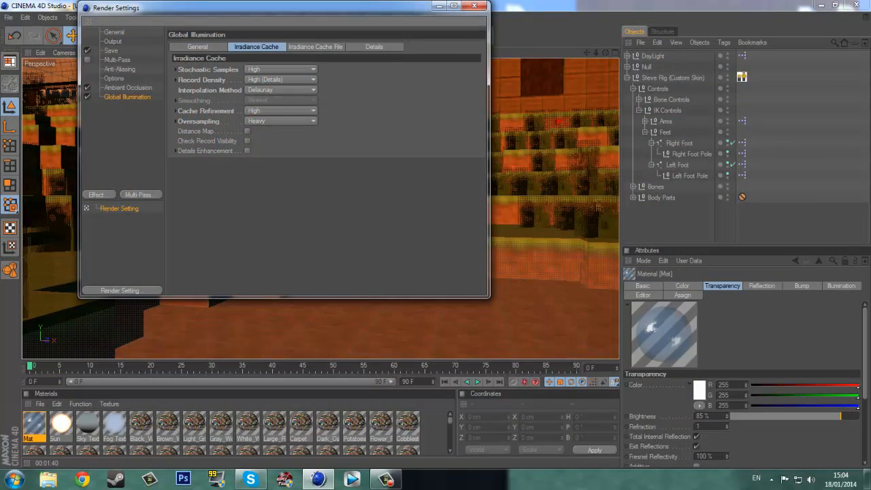
pyautogui.click(111, 50)
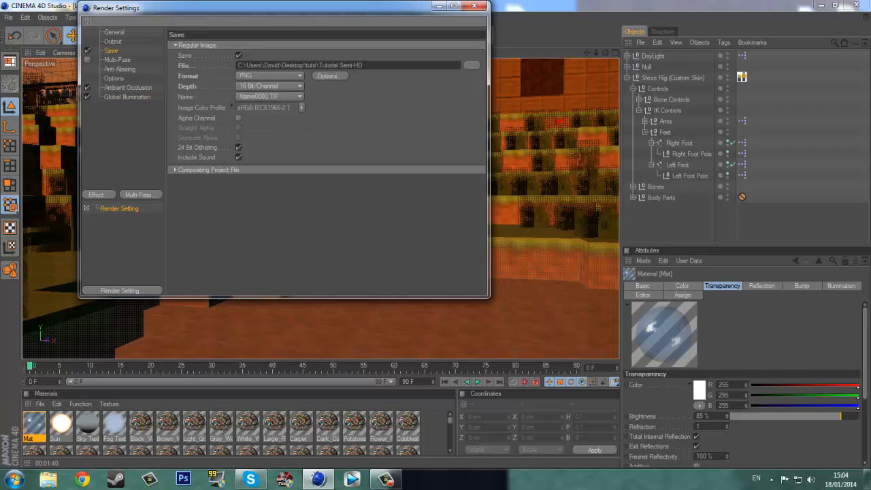
pyautogui.moveTo(339, 64); pyautogui.dragTo(354, 64)
pyautogui.write('Full')
pyautogui.click(475, 6)
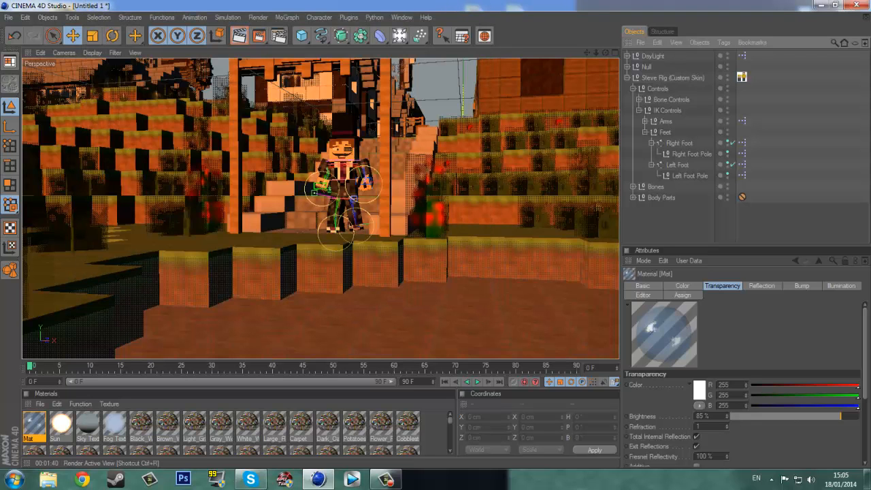
pyautogui.click(258, 36)
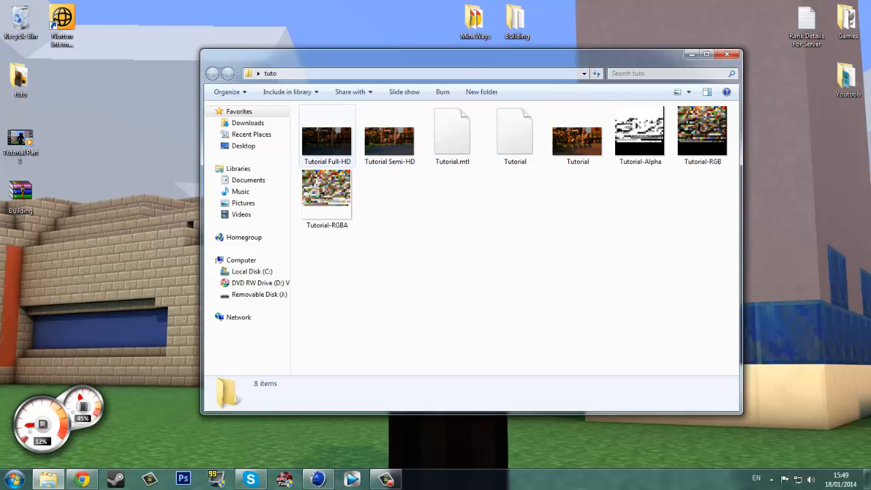
# Check the file details of the Tutorial Full-HD, Tutorial Semi-HD and Tutorial images in the tuto folder
pyautogui.click(327, 140)
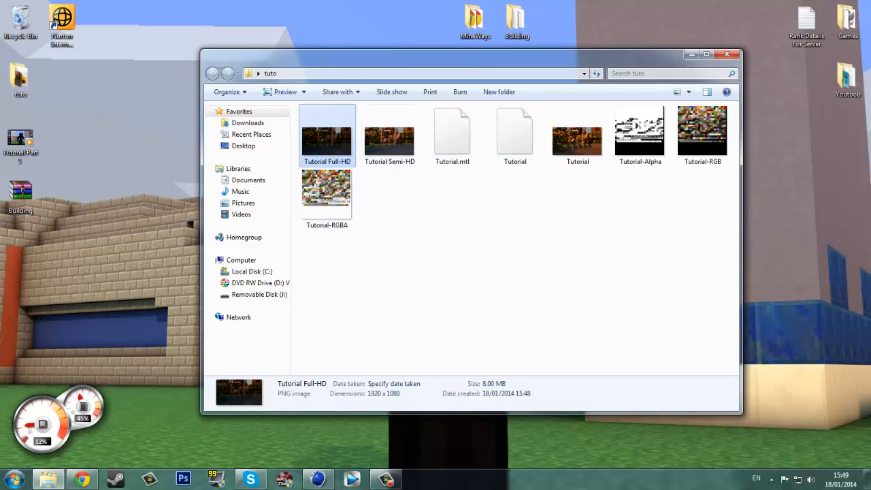
pyautogui.click(389, 140)
pyautogui.click(577, 140)
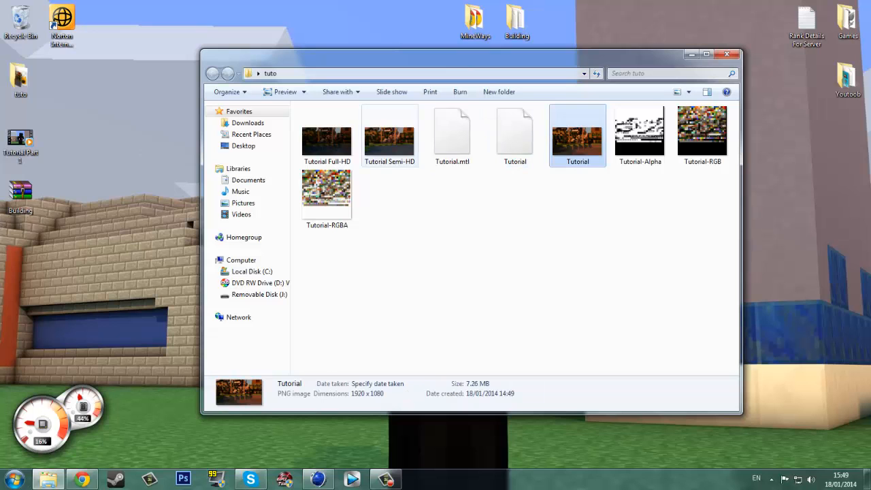
pyautogui.click(389, 139)
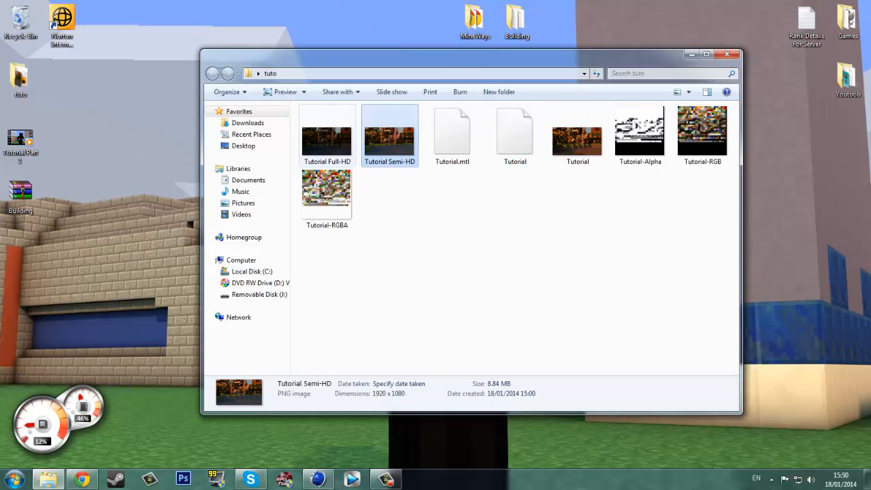
# View the Tutorial Full-HD image, compare it with the Tutorial Semi-HD and Tutorial images, and close the photo viewer
pyautogui.doubleClick(327, 140)
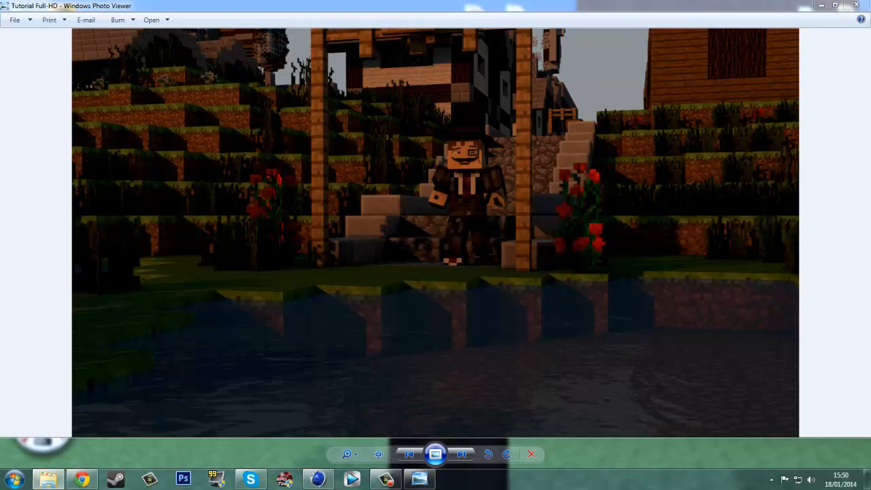
pyautogui.click(461, 455)
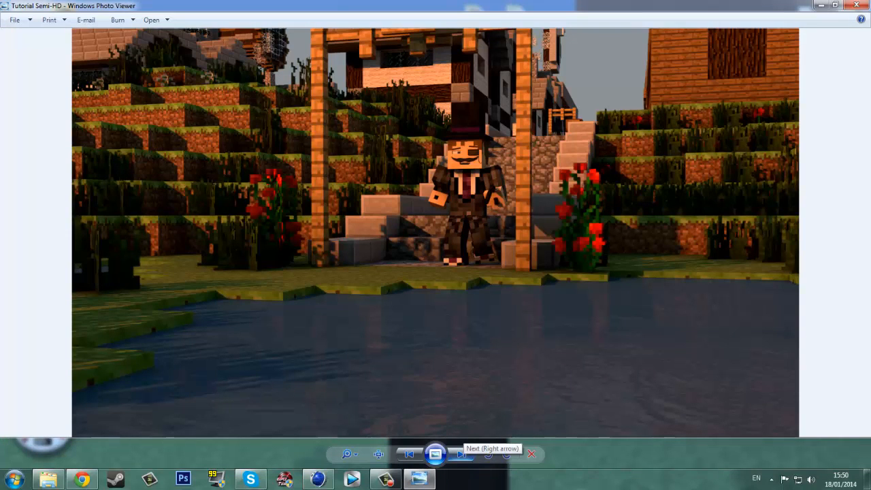
pyautogui.click(462, 454)
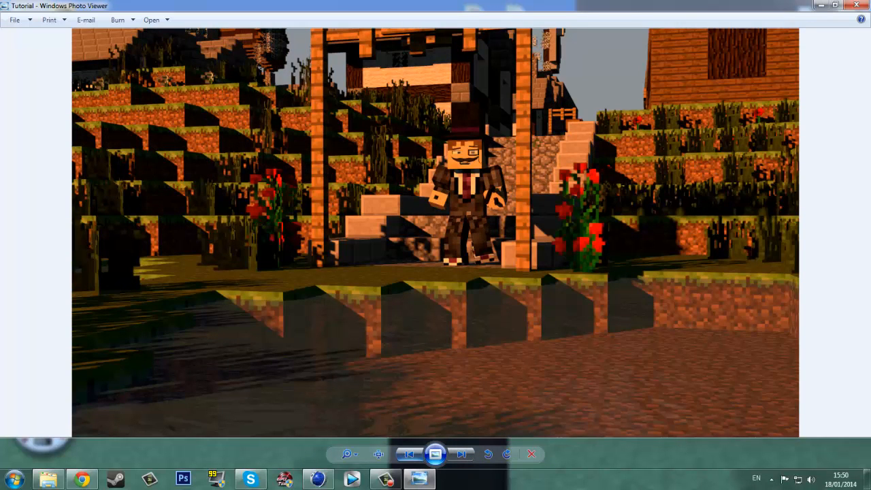
pyautogui.press('Left')
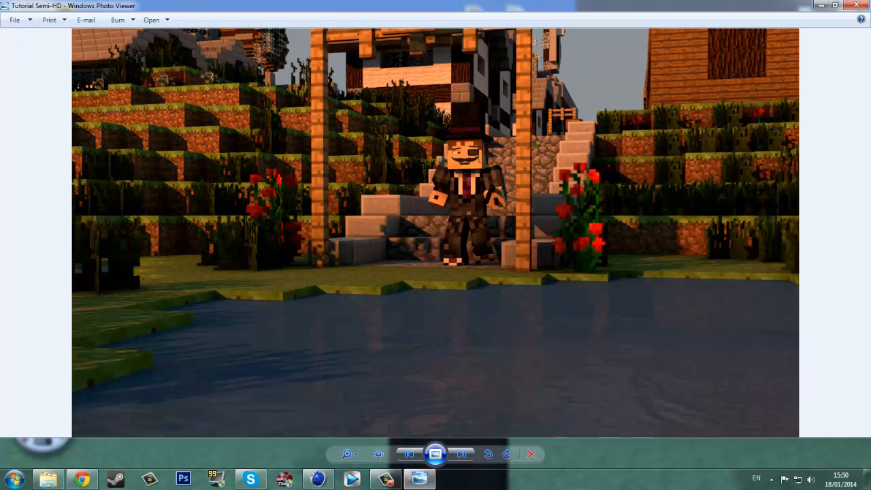
pyautogui.press('Left')
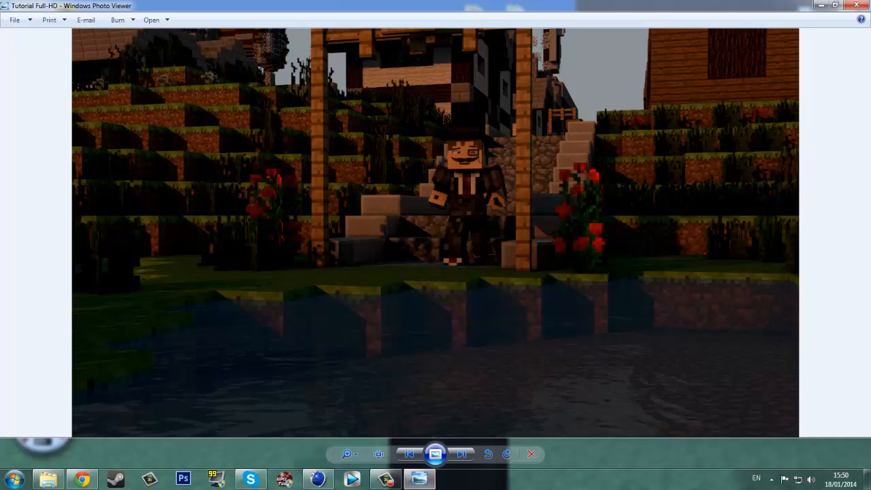
pyautogui.click(856, 5)
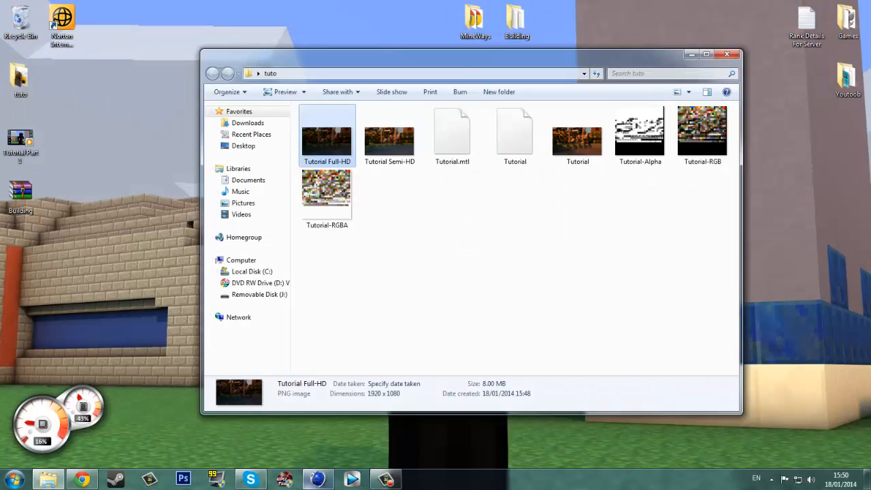
# Switch to Cinema 4D's Picture Viewer and compare the Tutorial, Tutorial Semi-HD and Tutorial Full-HD renders in the history
pyautogui.click(318, 479)
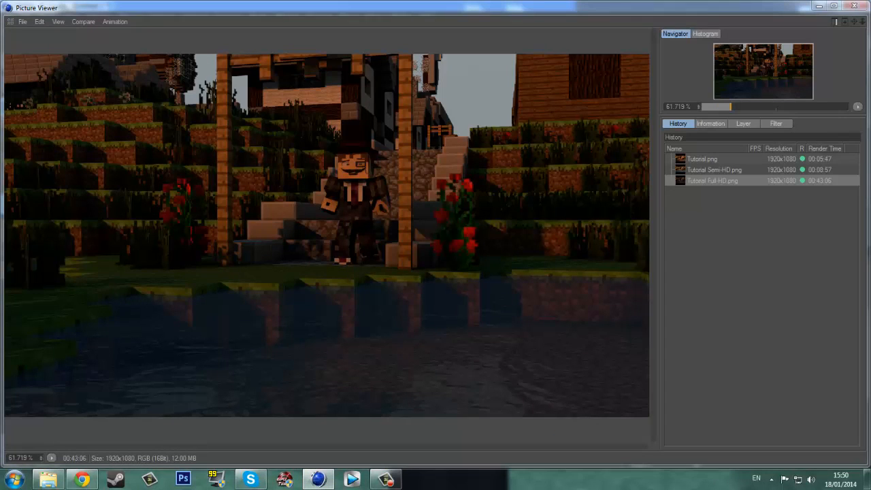
pyautogui.click(703, 158)
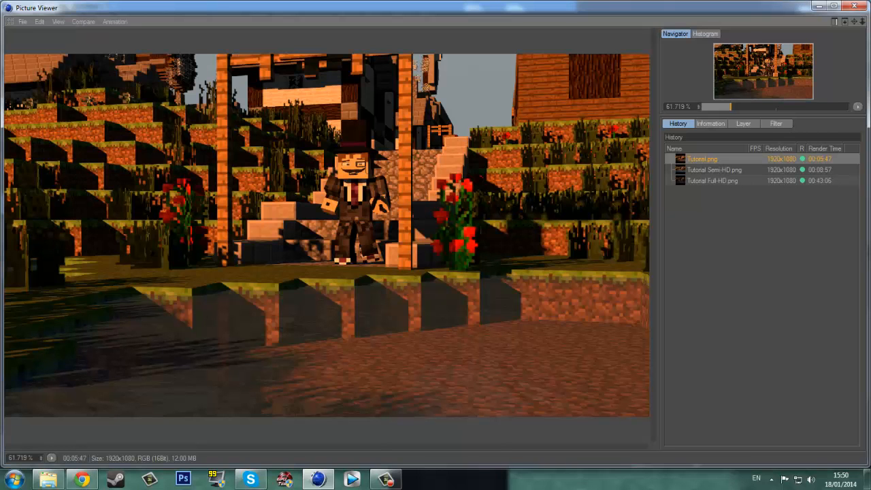
pyautogui.click(714, 169)
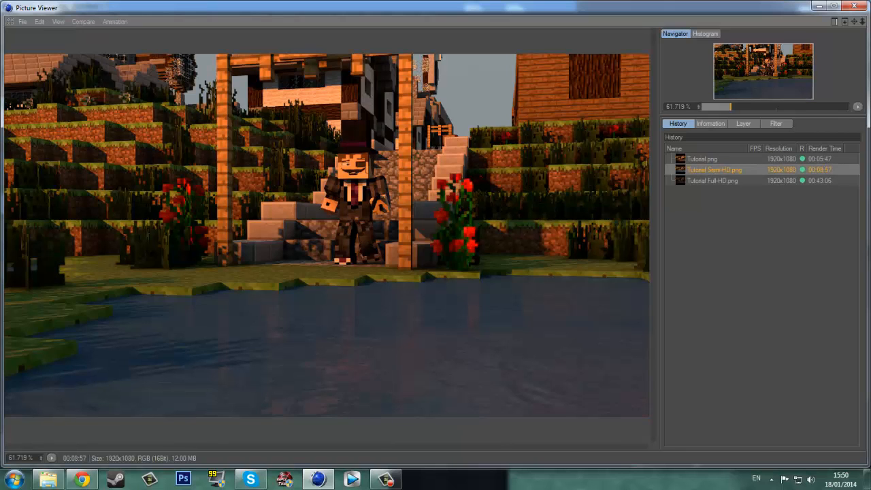
pyautogui.click(712, 180)
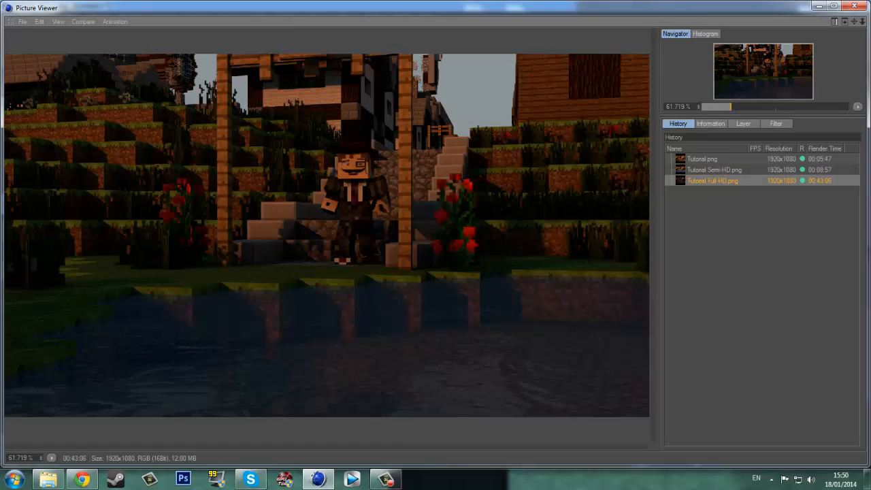